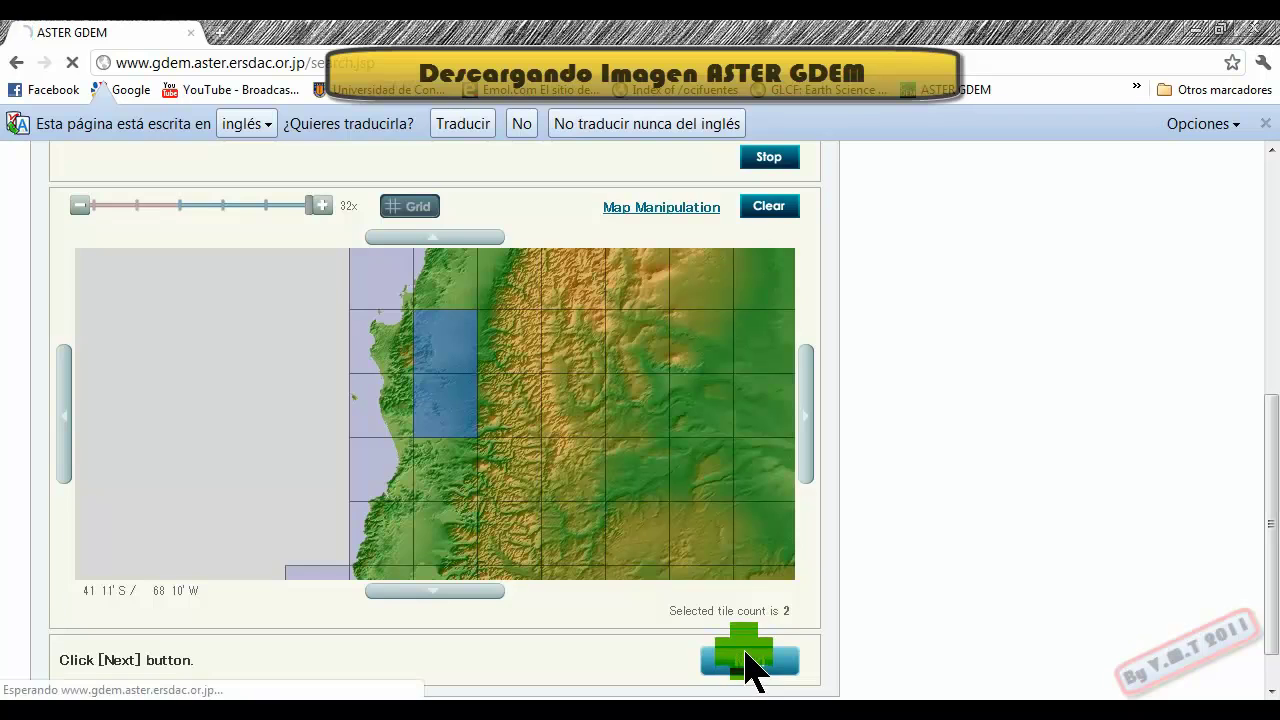
# Confirm the selected tiles ASTGTM_S38W073.zip and ASTGTM_S39W073.zip and continue to the download agreement
pyautogui.scroll(-2, 980, 471)
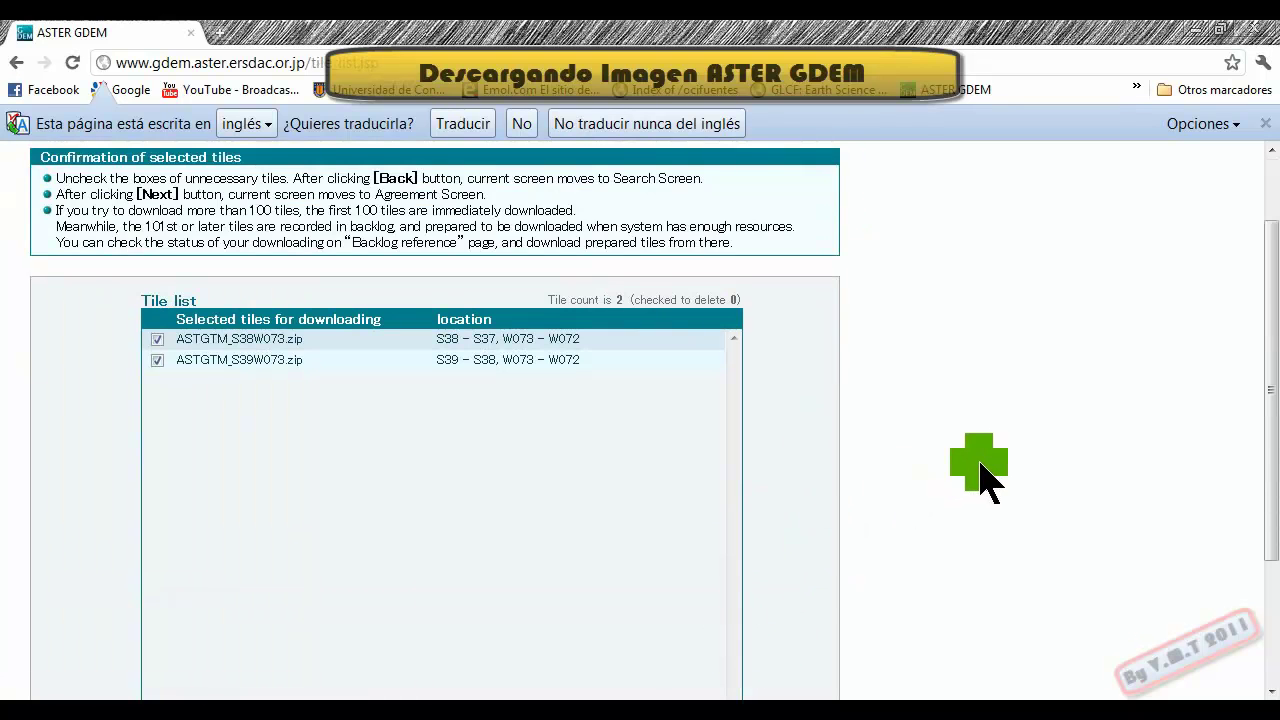
pyautogui.scroll(-1, 846, 440)
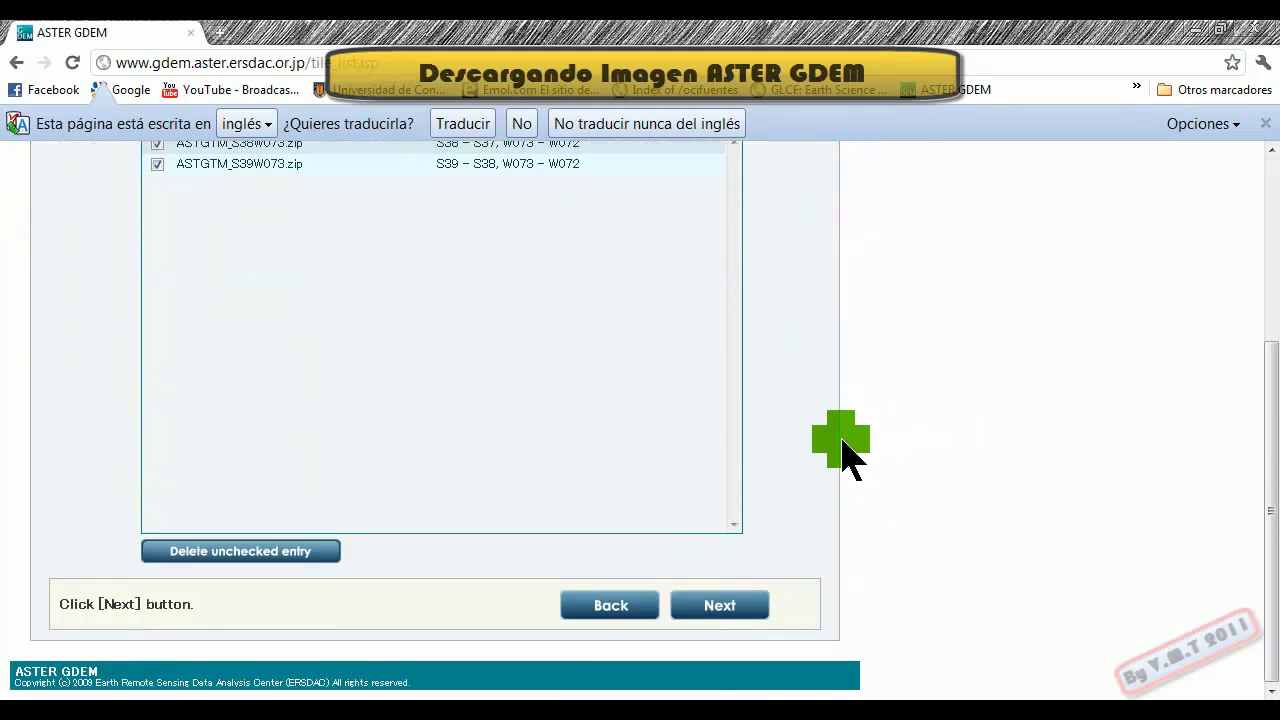
pyautogui.click(728, 608)
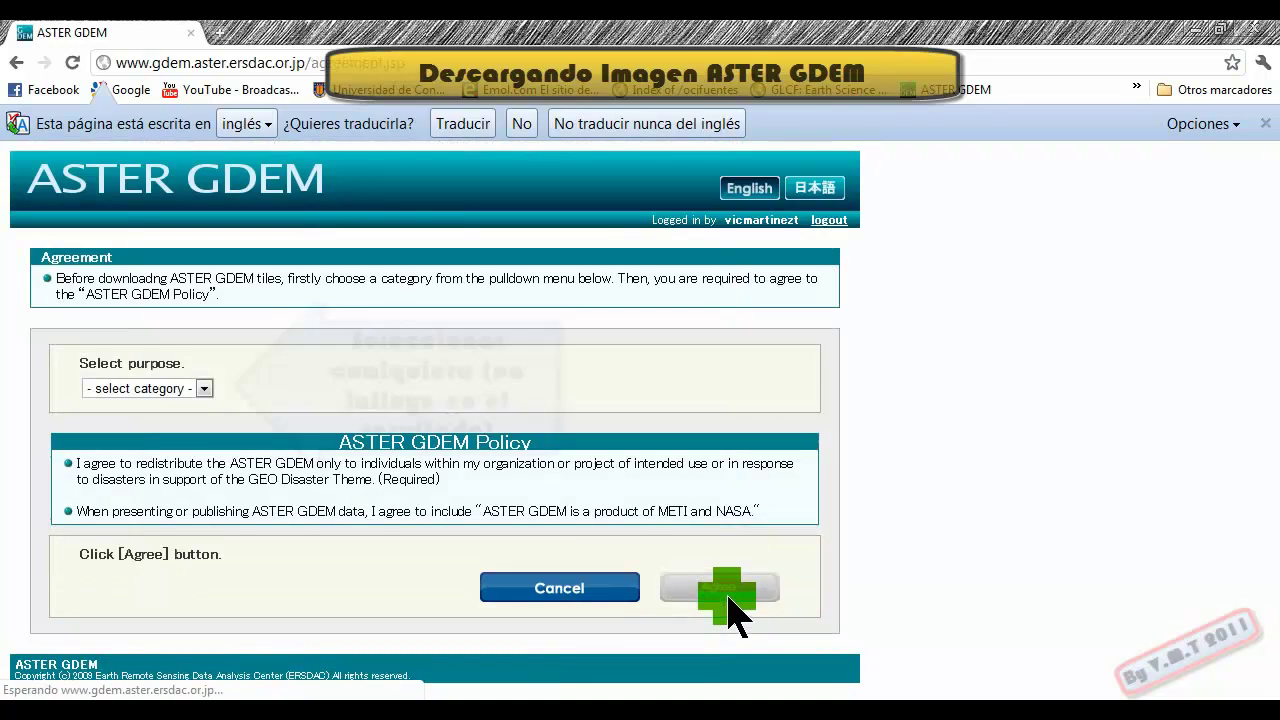
# Set the download purpose to Climate and agree to the ASTER GDEM policy
pyautogui.click(204, 388)
pyautogui.click(136, 467)
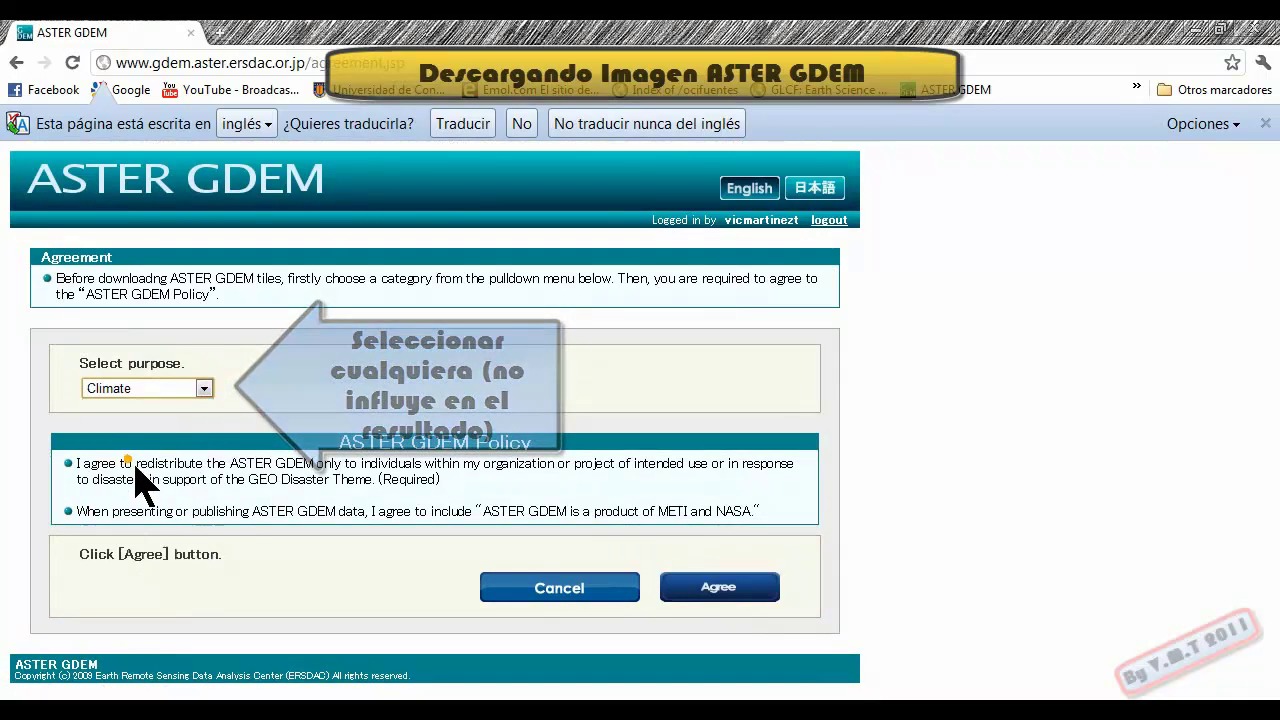
pyautogui.click(716, 588)
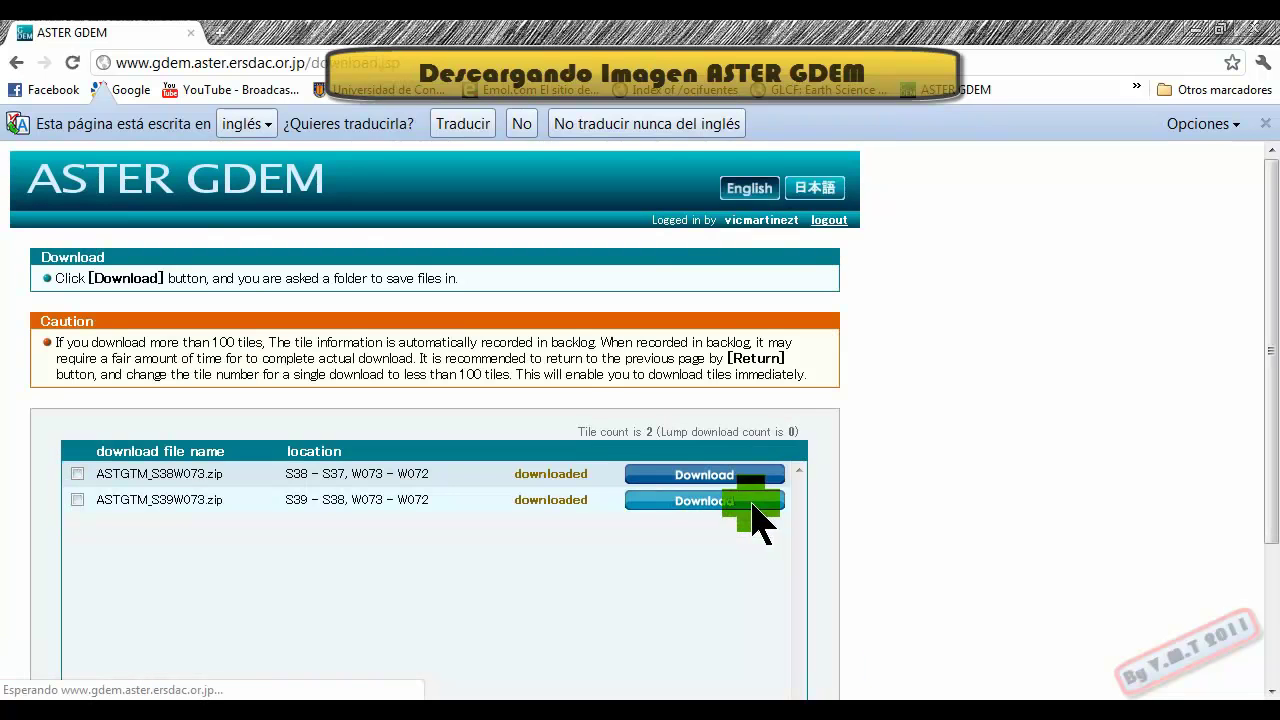
# Select both ASTER GDEM tiles, S38W073 and S39W073, and download them together
pyautogui.scroll(-2, 955, 480)
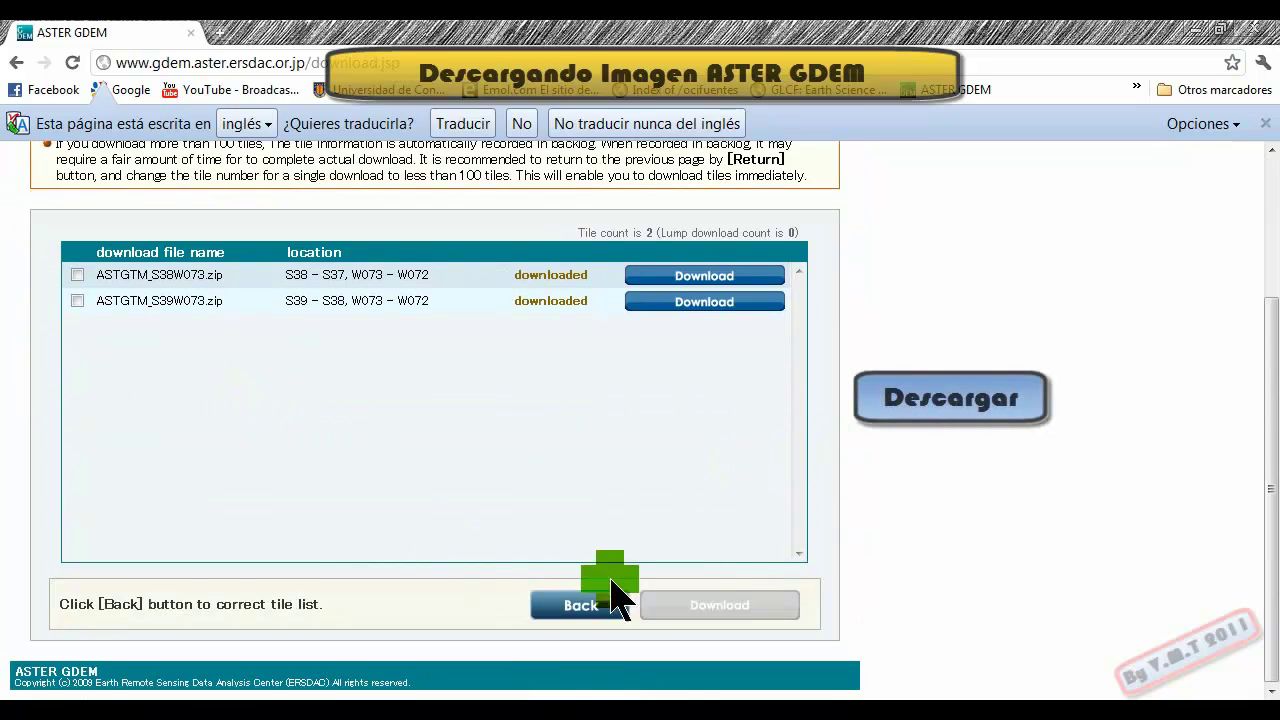
pyautogui.click(77, 273)
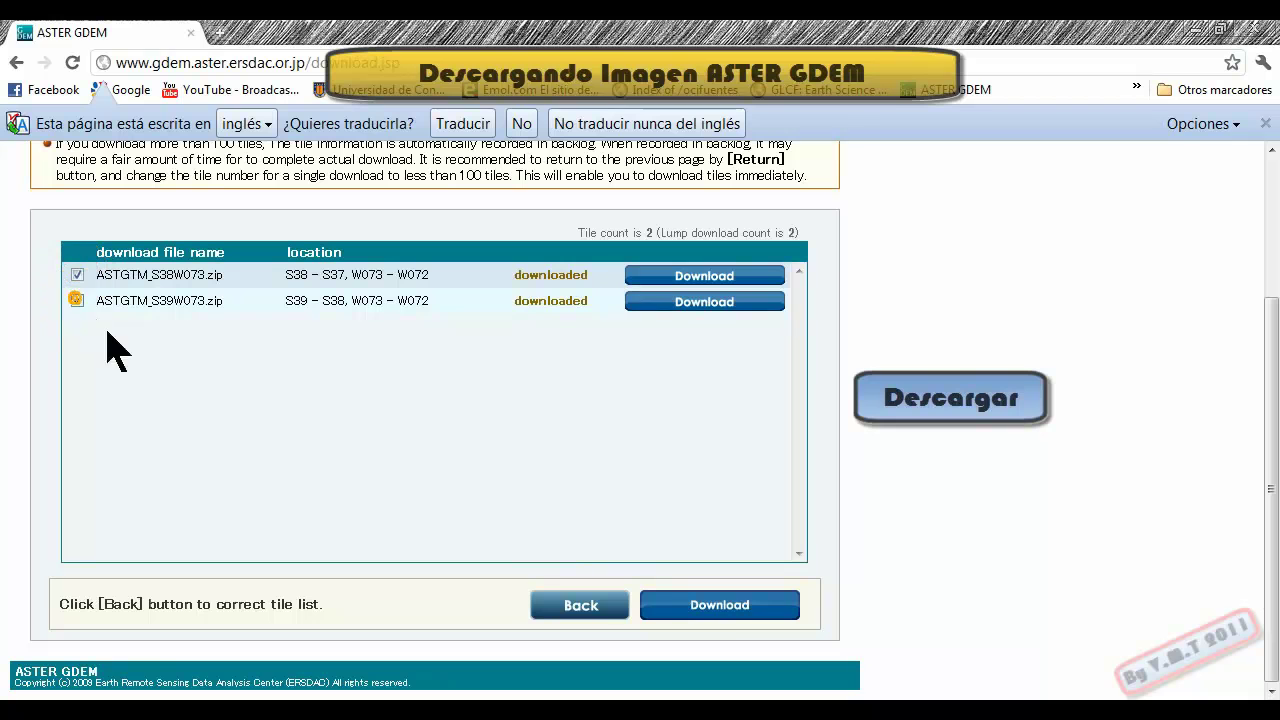
pyautogui.click(718, 604)
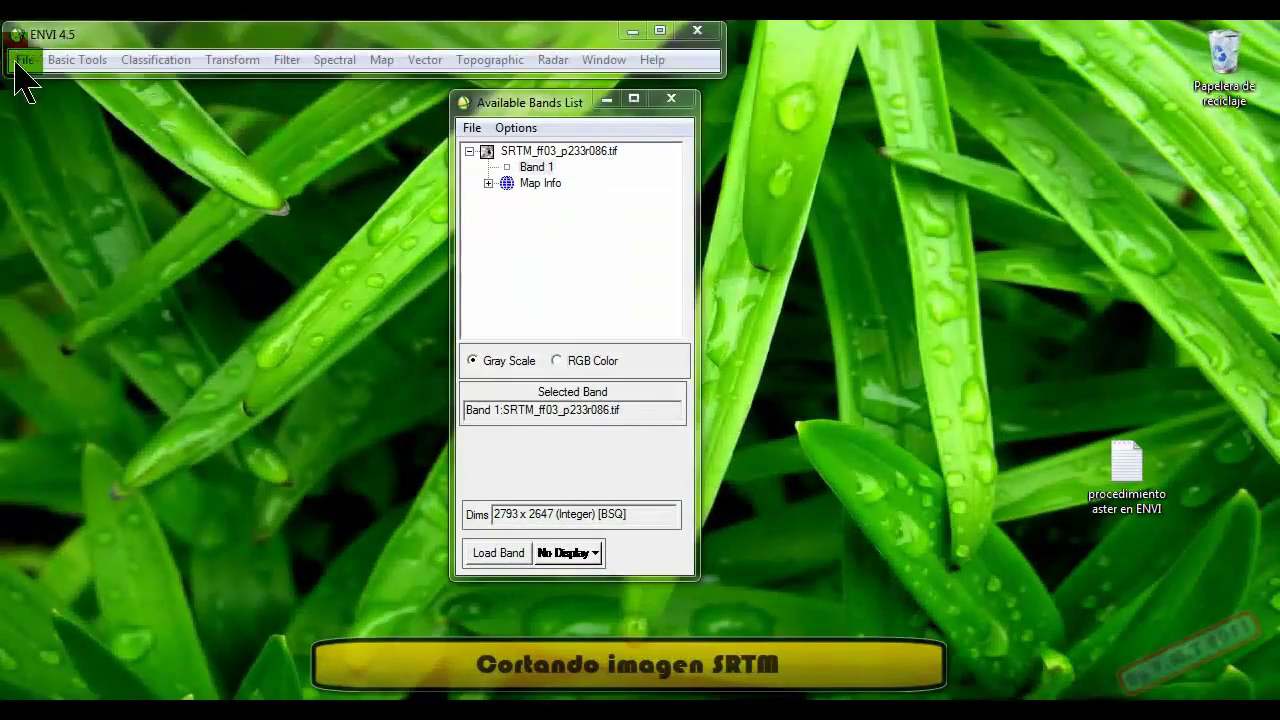
# Switch to ENVI and start opening an image file
pyautogui.click(22, 59)
pyautogui.click(118, 53)
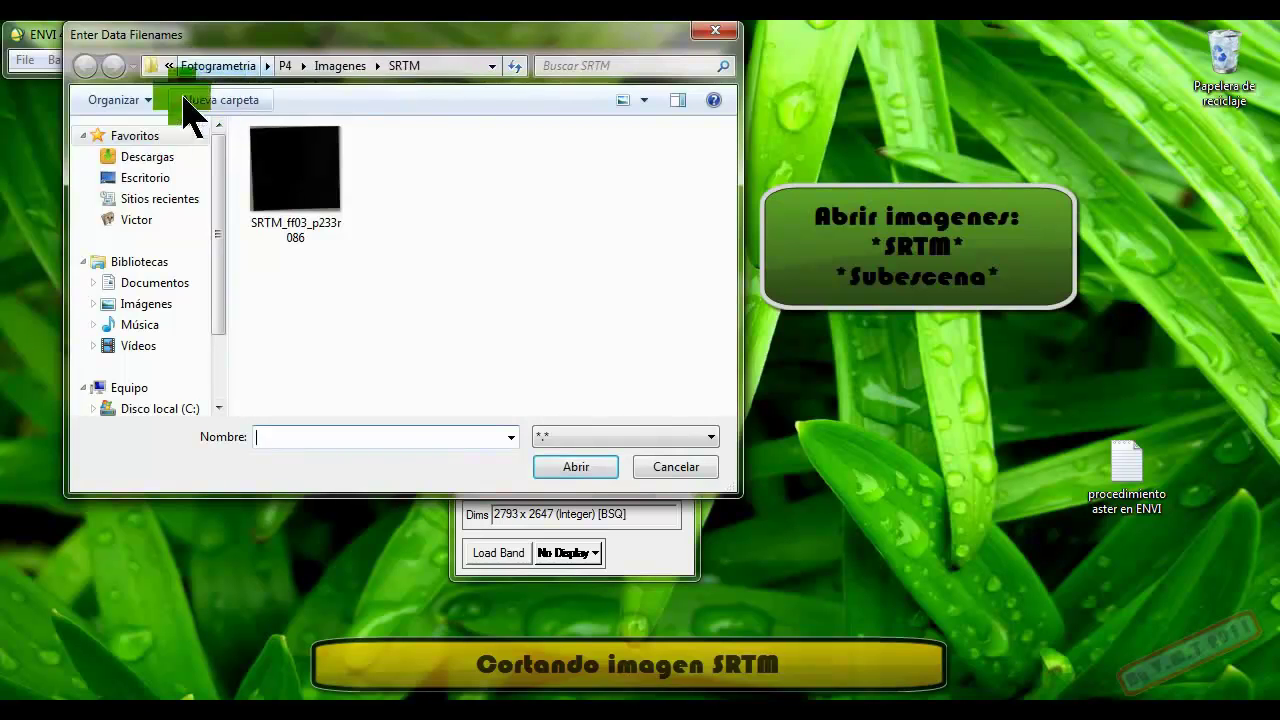
pyautogui.click(340, 67)
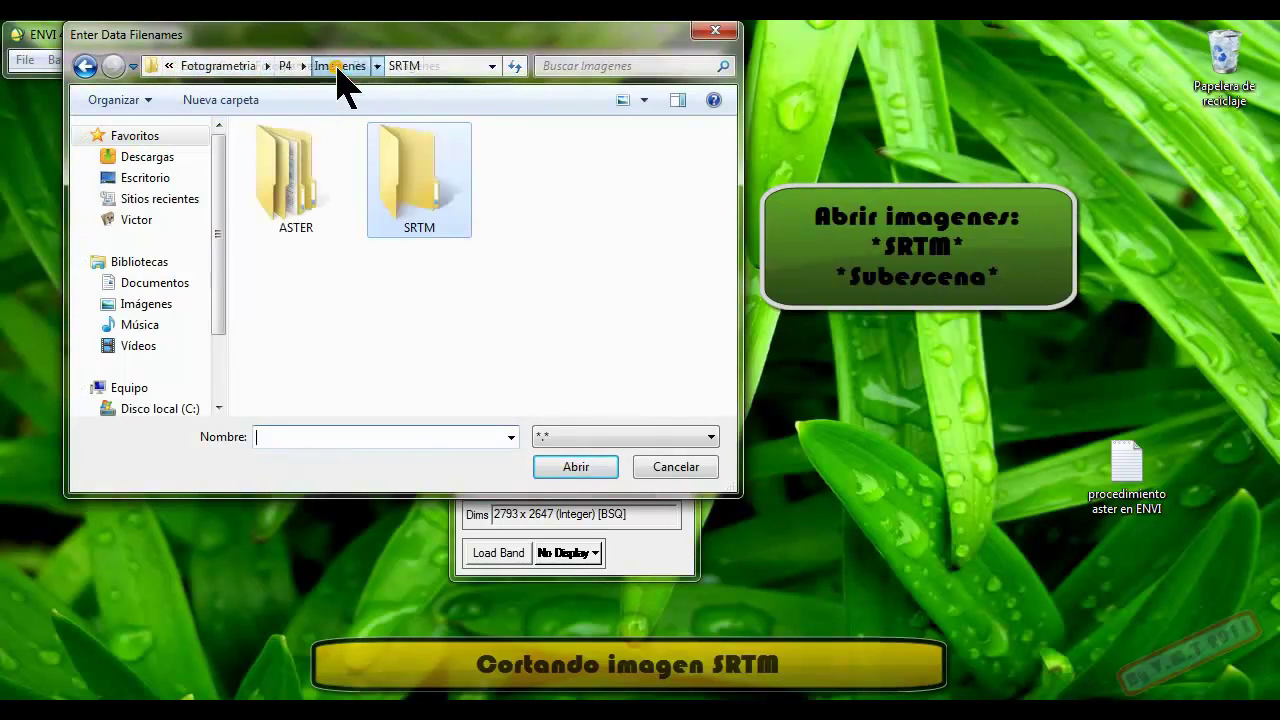
pyautogui.doubleClick(286, 200)
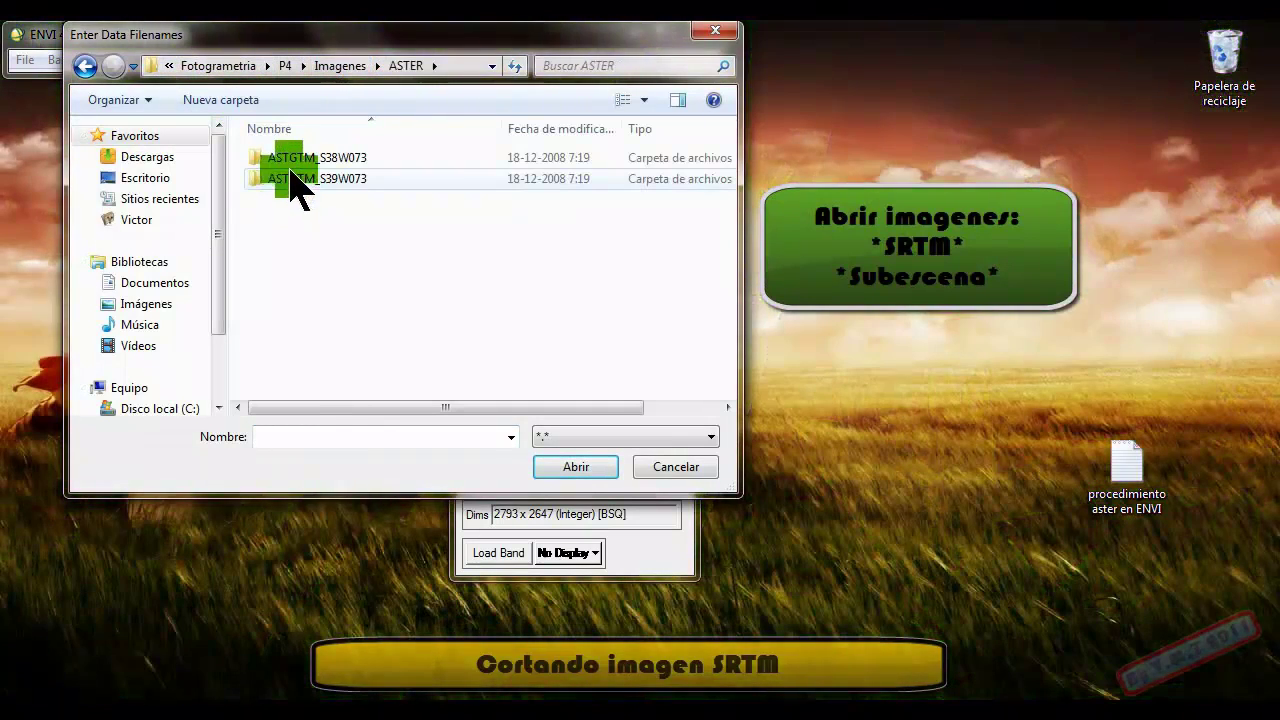
pyautogui.click(85, 66)
pyautogui.click(85, 66)
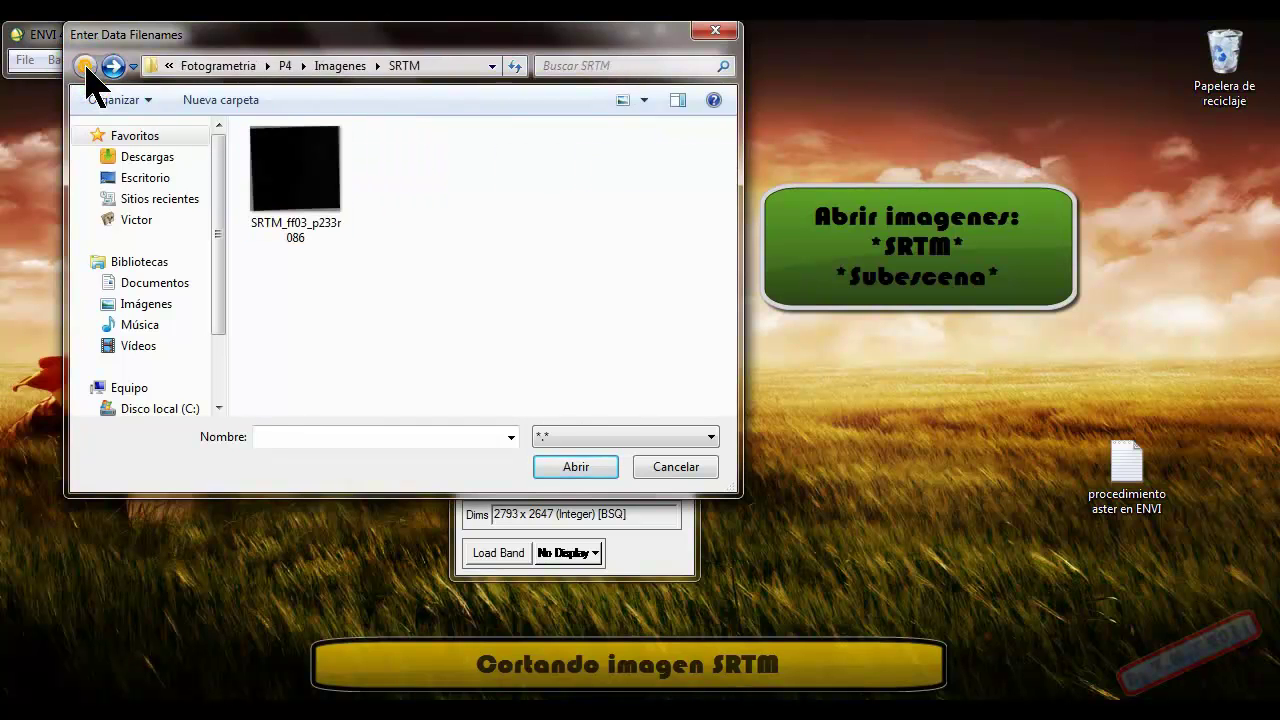
# Open the subscene image sub_b1 from the folder Fotogrametria\P3\IMG\Subescena
pyautogui.click(215, 66)
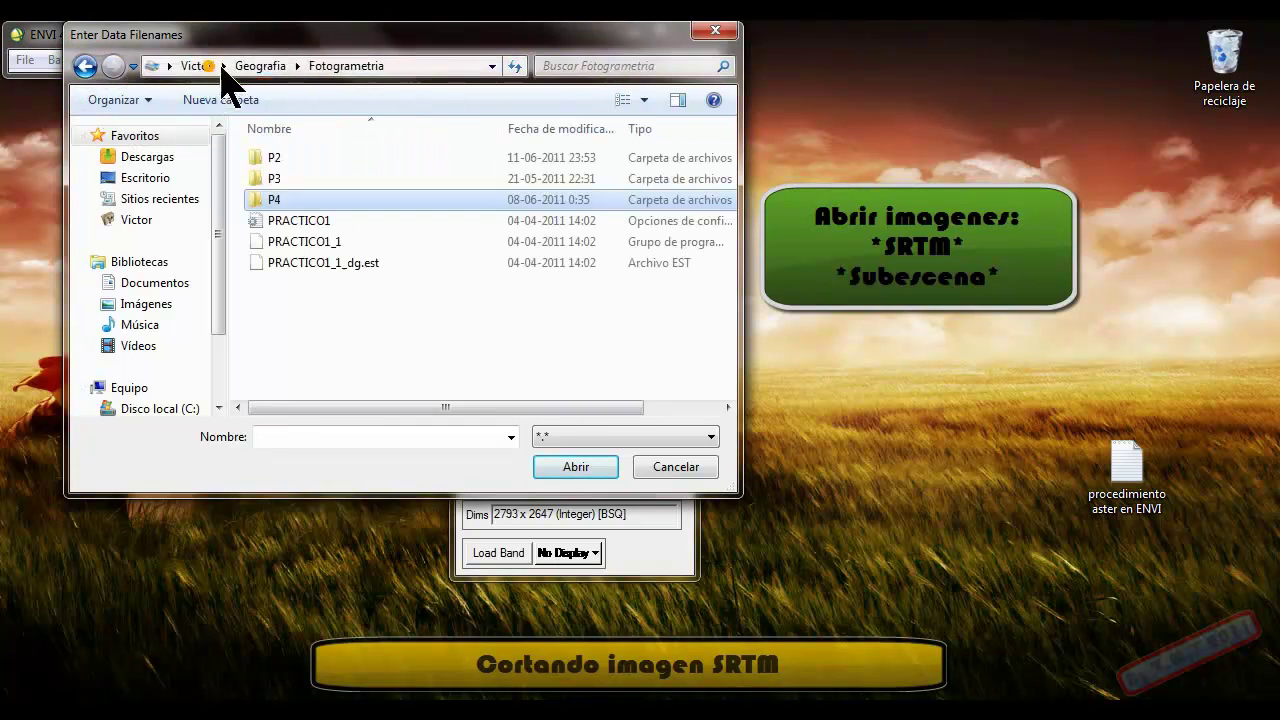
pyautogui.doubleClick(277, 180)
pyautogui.click(294, 160)
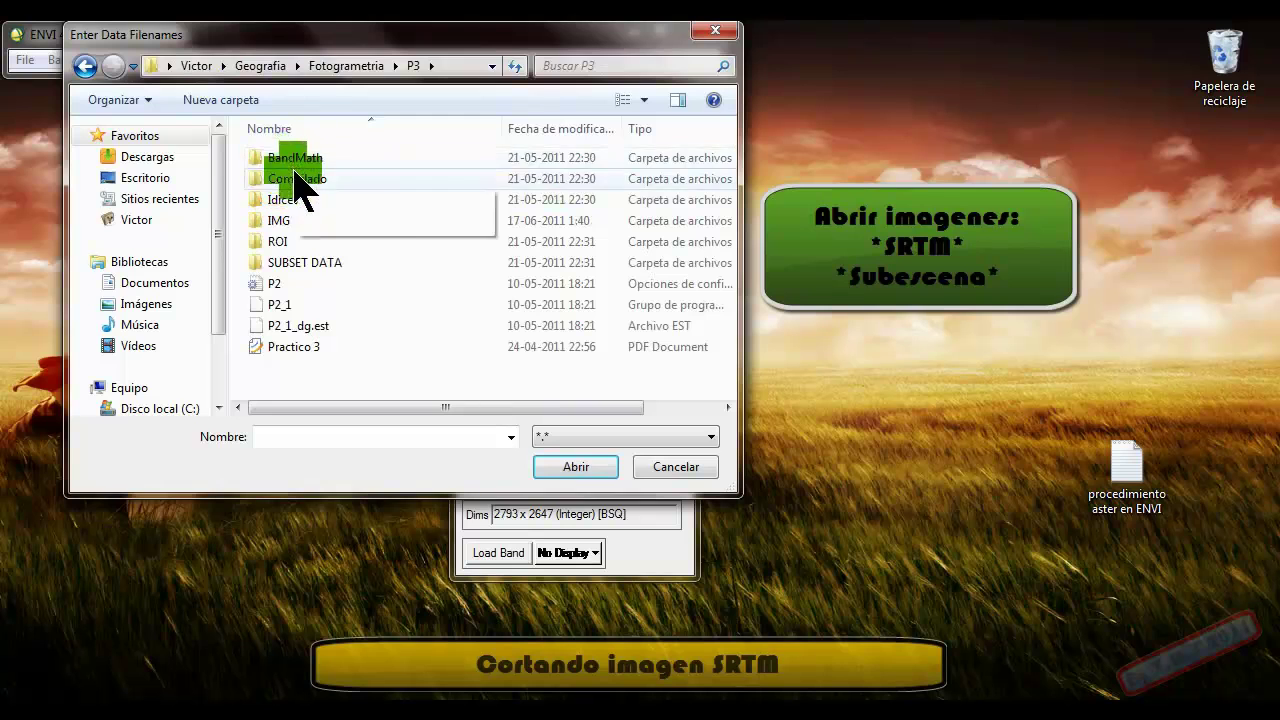
pyautogui.doubleClick(302, 221)
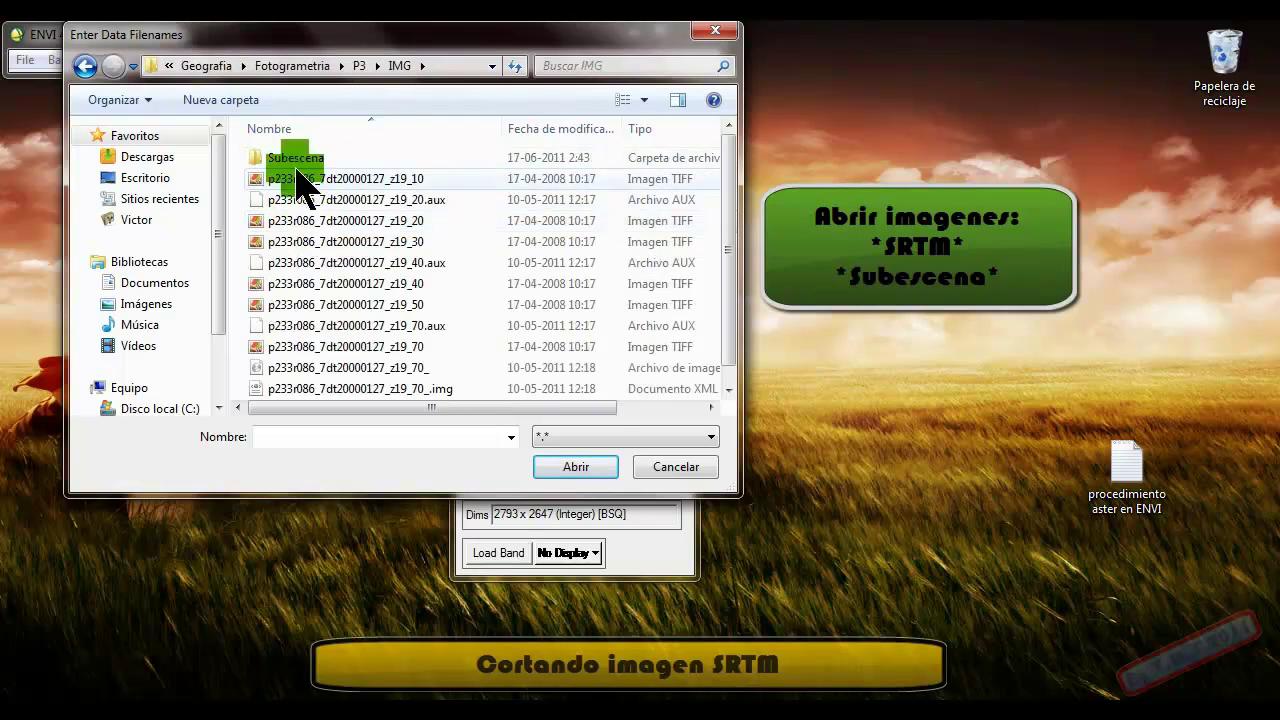
pyautogui.doubleClick(297, 160)
pyautogui.click(300, 160)
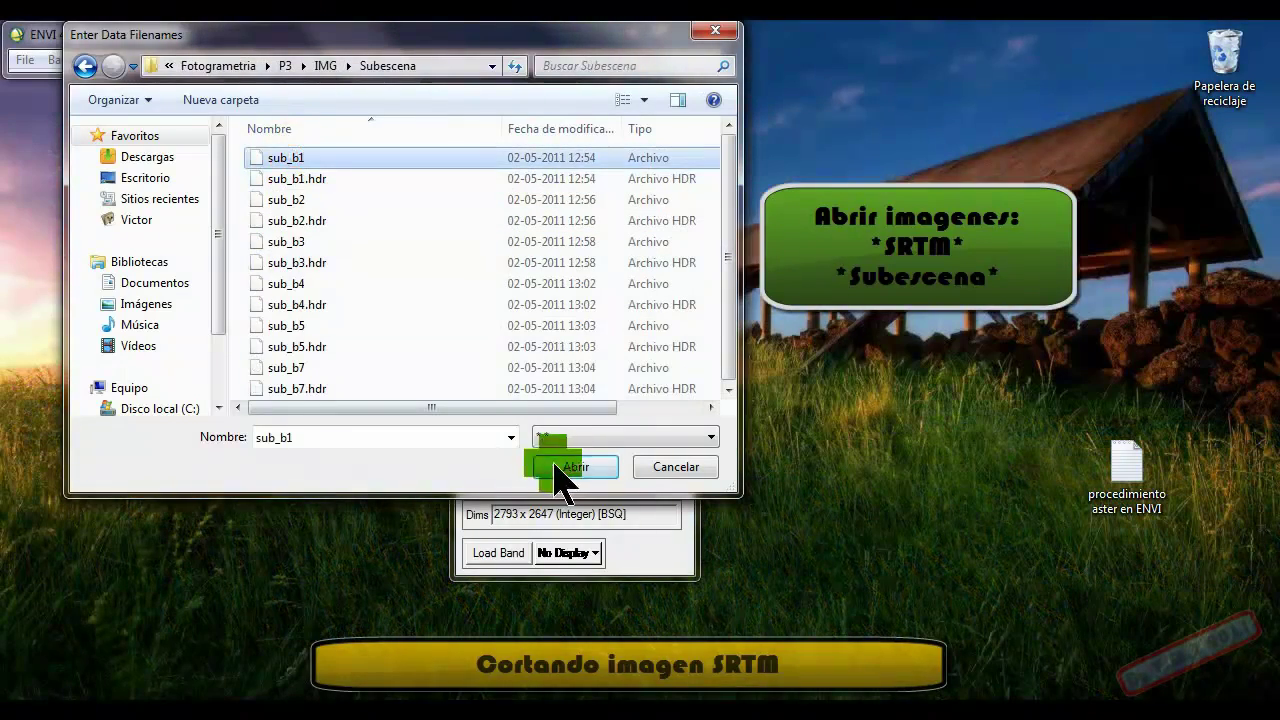
pyautogui.click(565, 466)
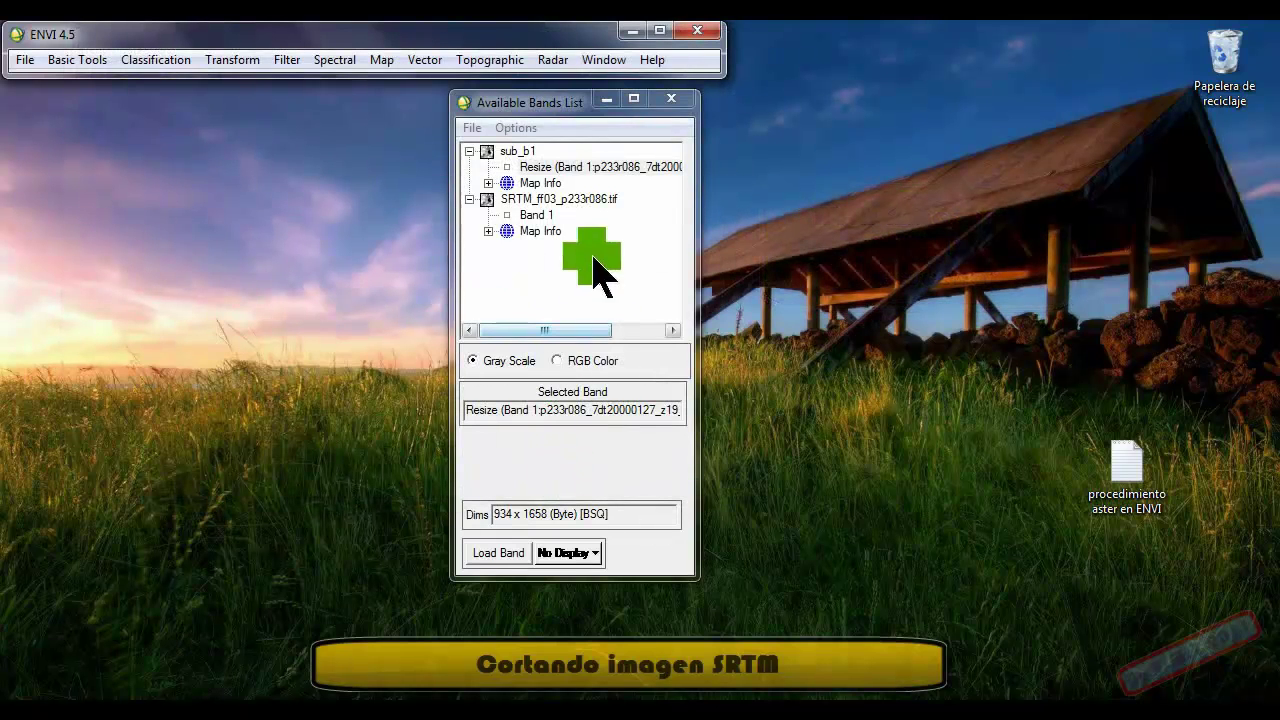
# Make the Available Bands List window taller and wider and move it away from the main ENVI window
pyautogui.moveTo(640, 578); pyautogui.dragTo(640, 642)
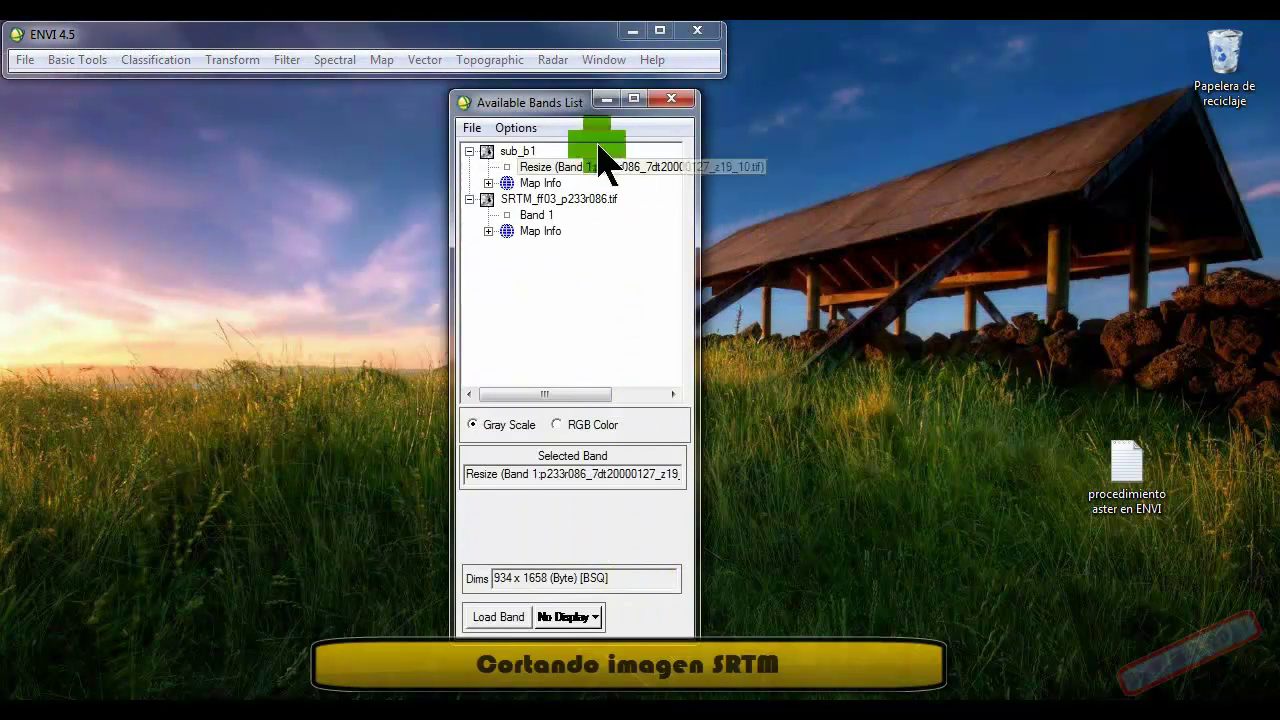
pyautogui.moveTo(556, 110); pyautogui.dragTo(1034, 118)
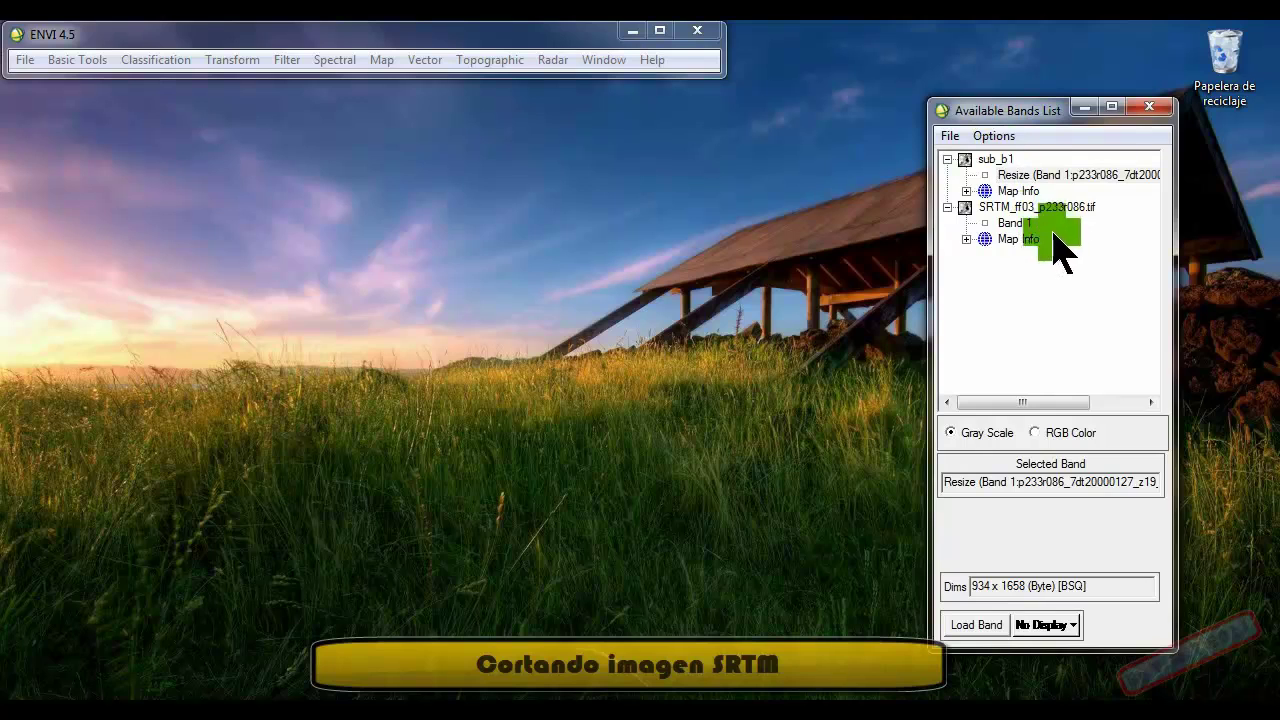
pyautogui.moveTo(1176, 255); pyautogui.dragTo(1250, 251)
# Expand the Map Info entries of sub_b1 and SRTM_ff03_p233r086.tif in the bands list
pyautogui.click(980, 178)
pyautogui.click(966, 190)
pyautogui.click(966, 317)
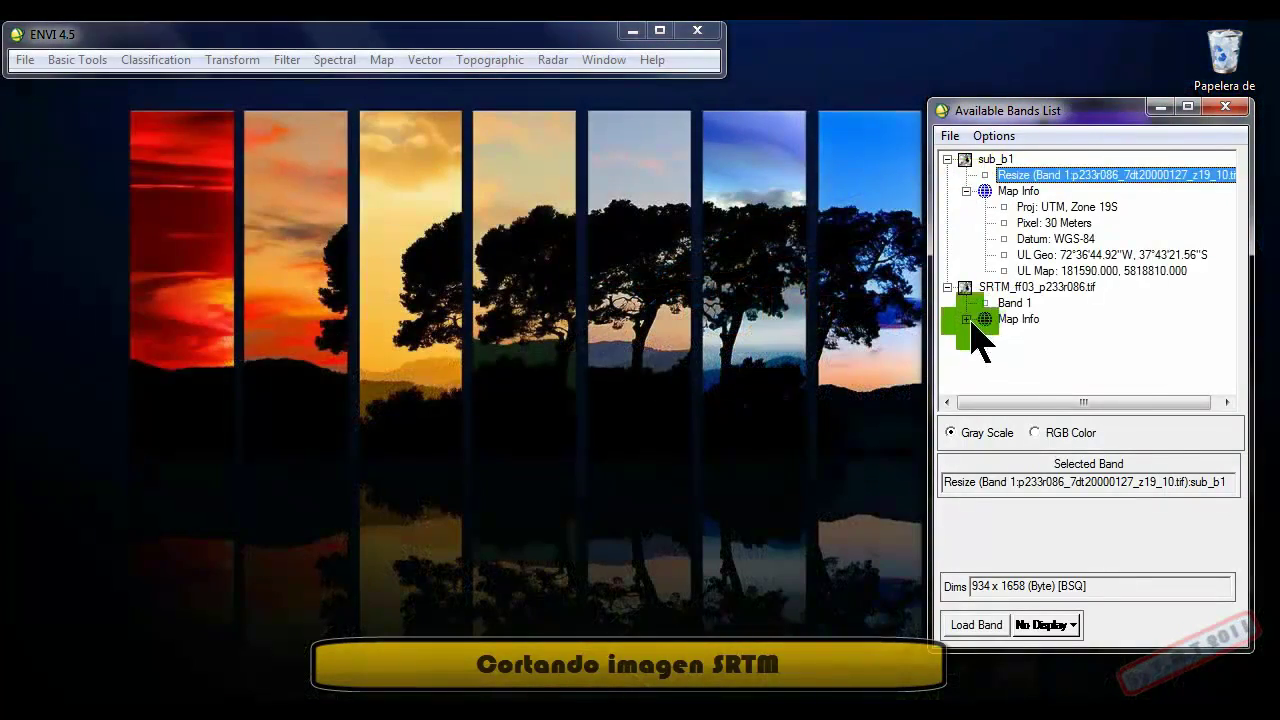
# Examine the projection, pixel size, datum and upper-left coordinates of the sub_b1 and SRTM images
pyautogui.moveTo(1228, 276); pyautogui.dragTo(1228, 270)
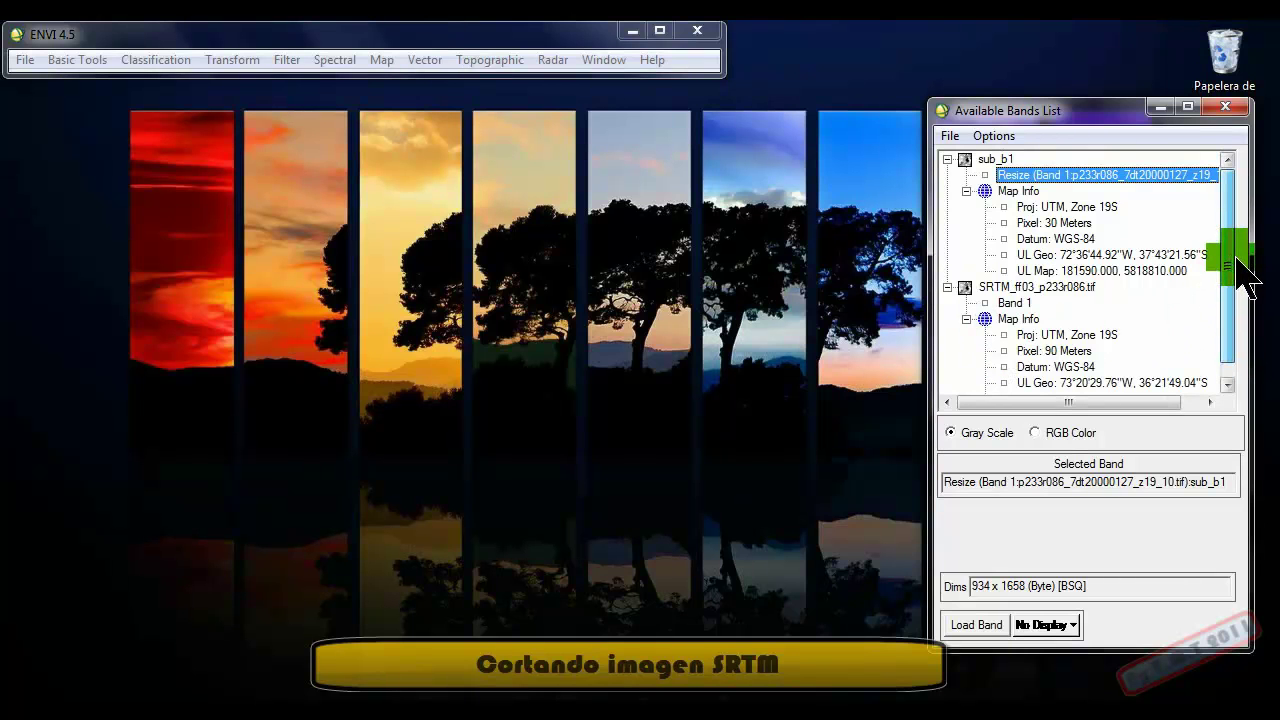
pyautogui.click(1095, 205)
pyautogui.click(1080, 223)
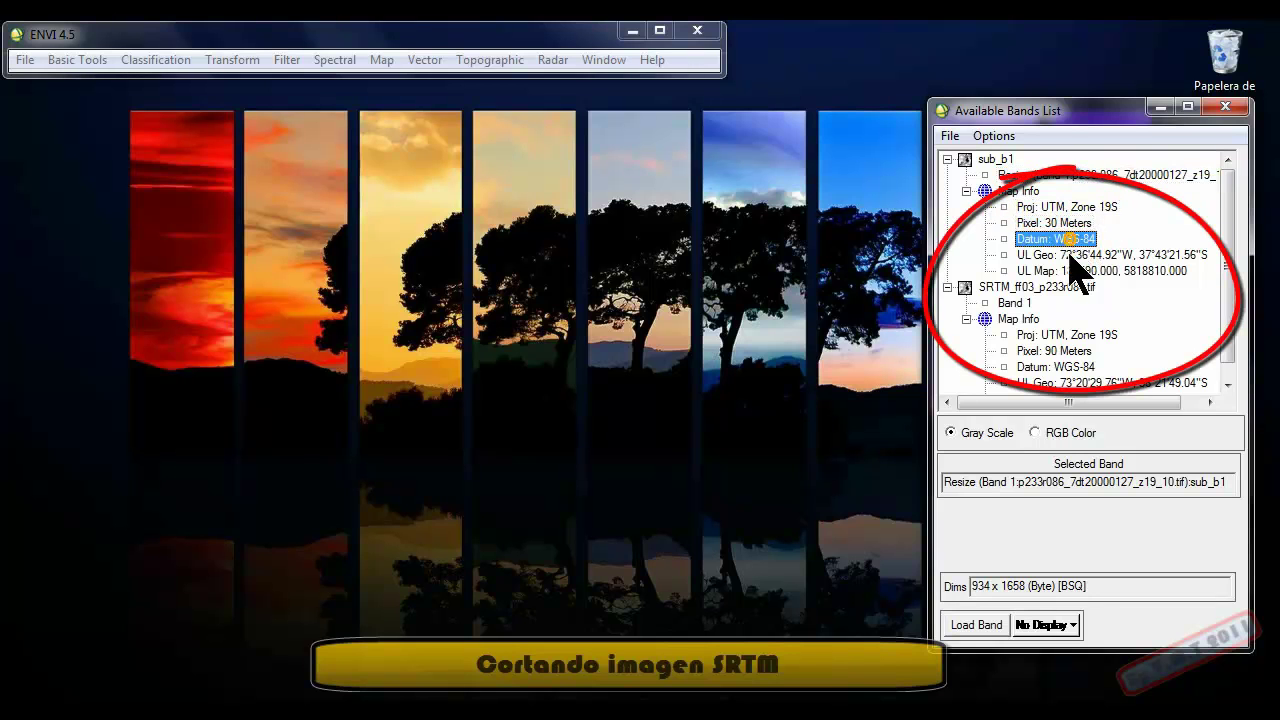
pyautogui.click(1075, 254)
pyautogui.click(1100, 271)
pyautogui.click(1052, 335)
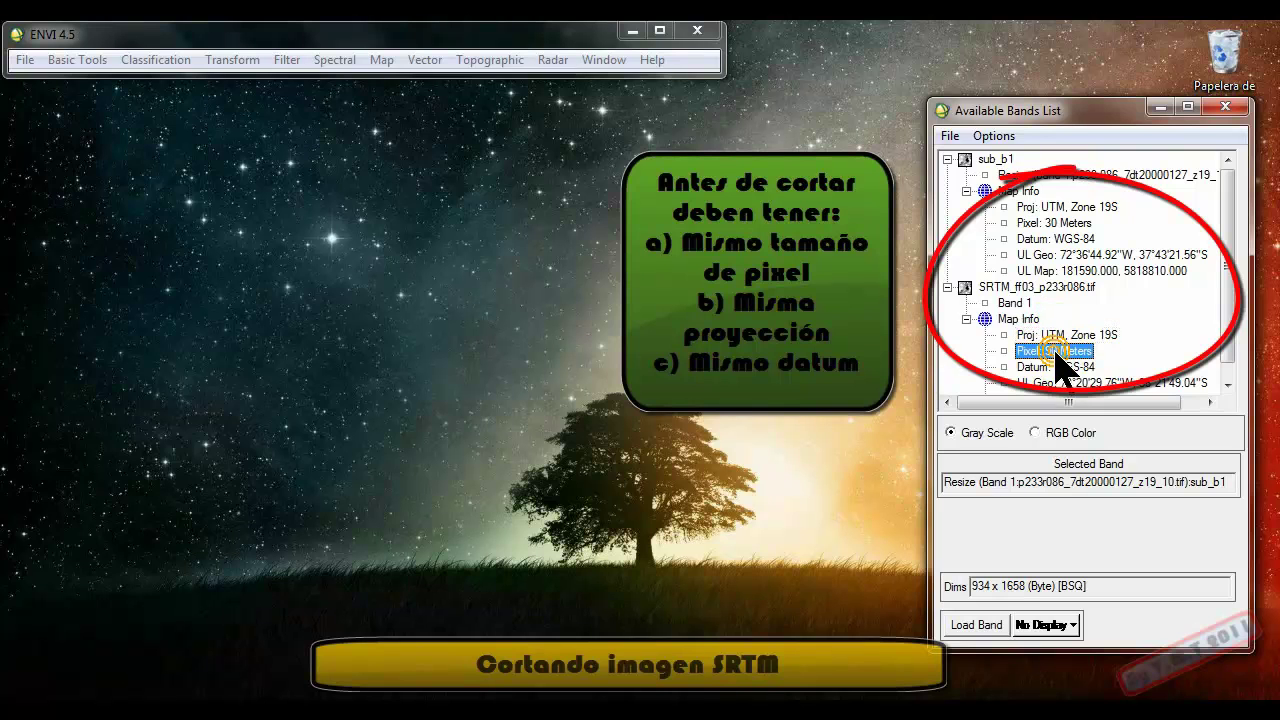
pyautogui.click(1090, 383)
pyautogui.click(1228, 300)
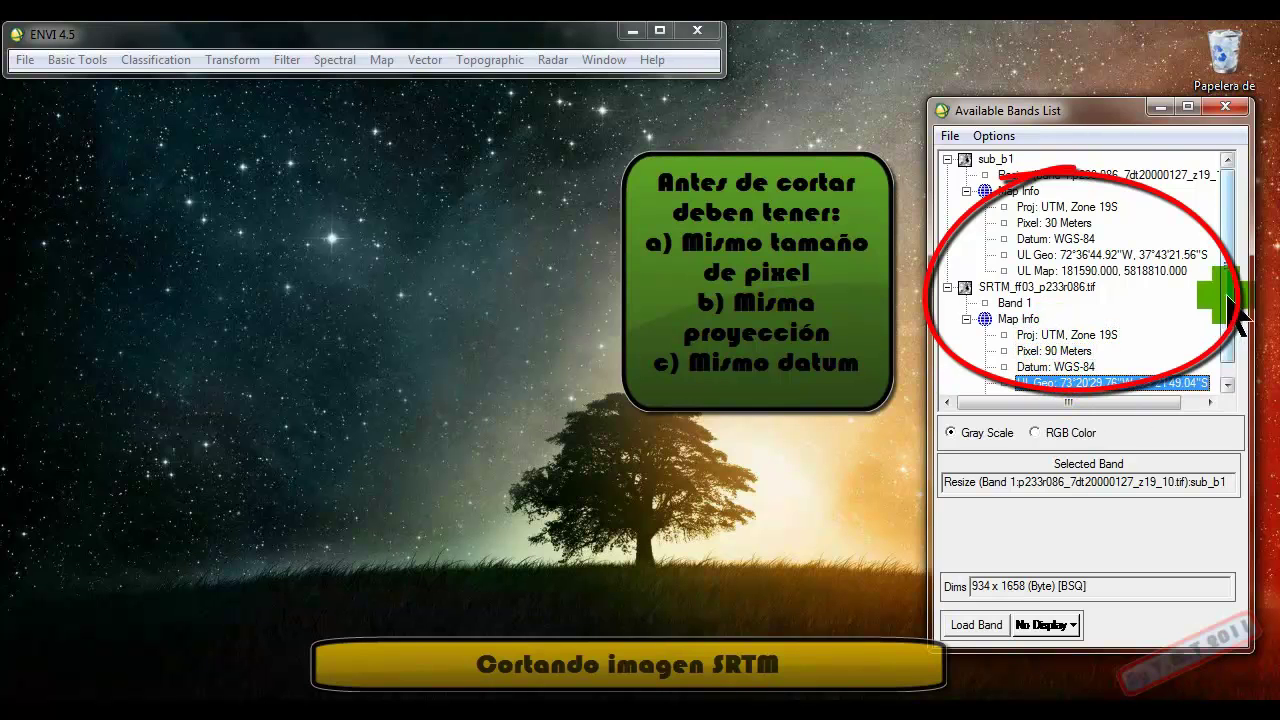
pyautogui.click(1105, 370)
pyautogui.click(1110, 384)
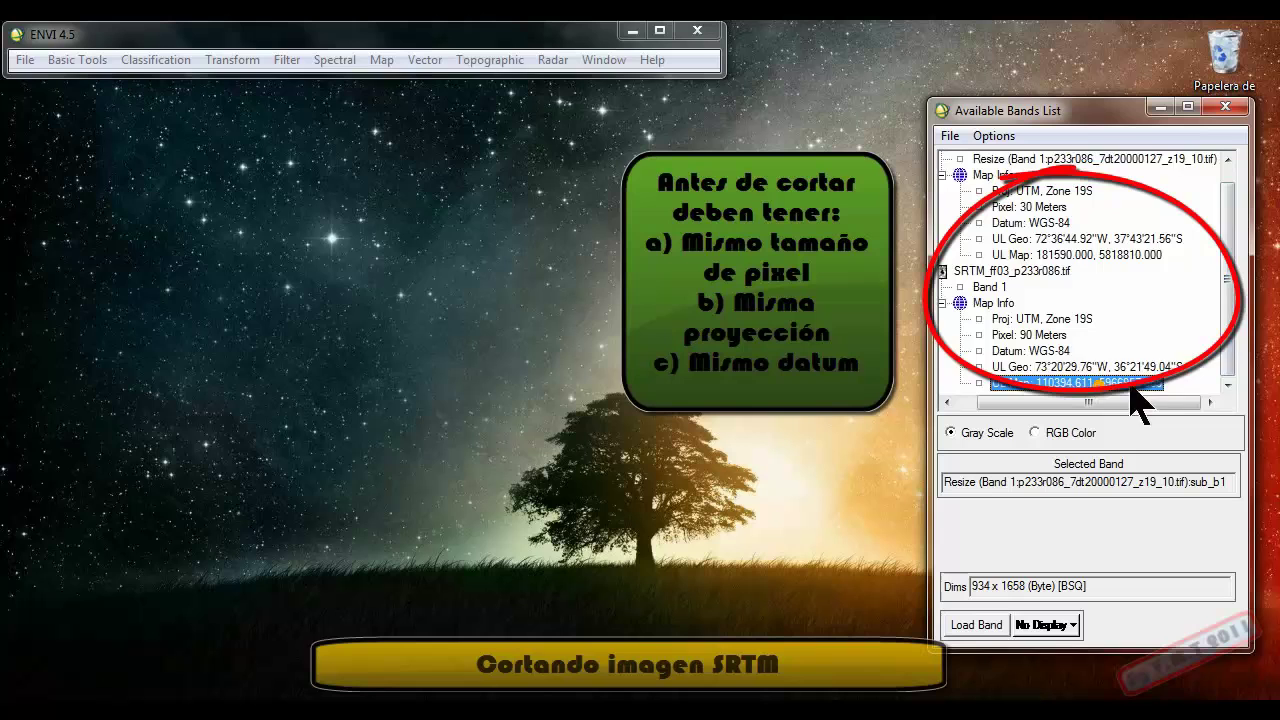
# Compare the pixel size of the sub_b1 subscene with that of the SRTM image
pyautogui.click(1224, 355)
pyautogui.click(1038, 228)
pyautogui.click(1025, 351)
pyautogui.click(1028, 224)
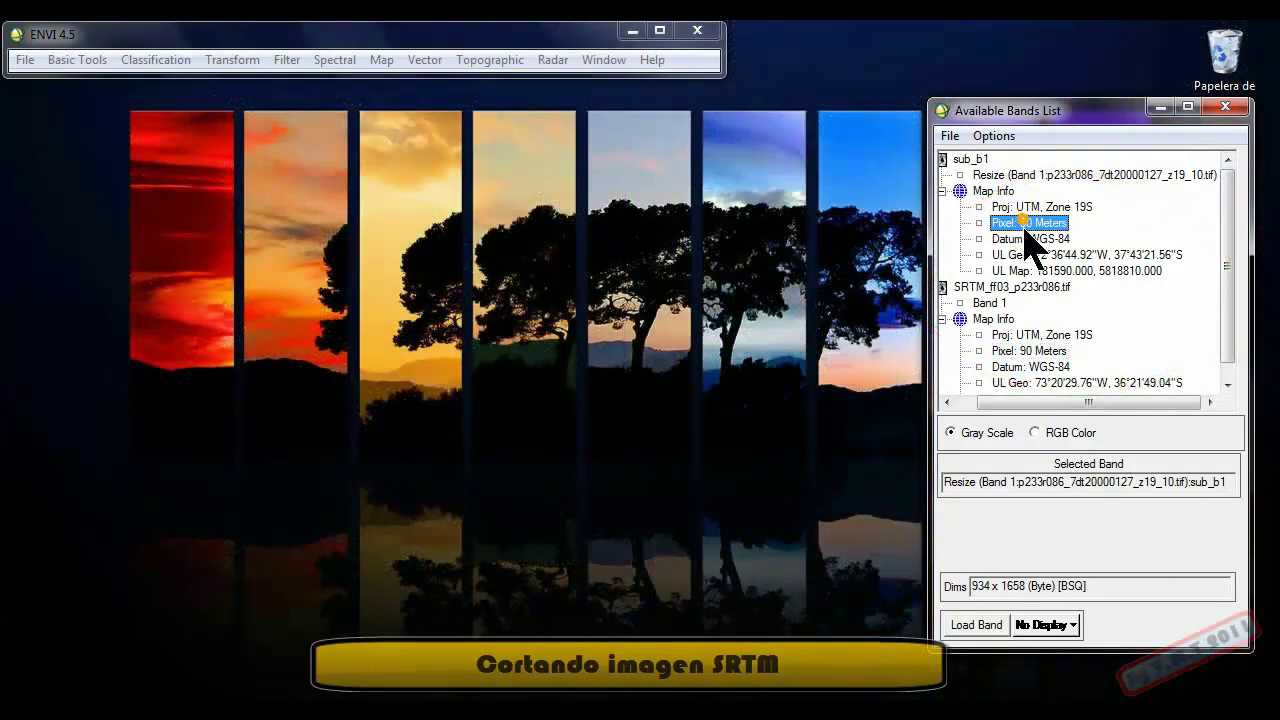
pyautogui.click(1040, 352)
# Start the Resize Data operation with SRTM_ff03_p233r086.tif as the full-scene input file
pyautogui.click(944, 137)
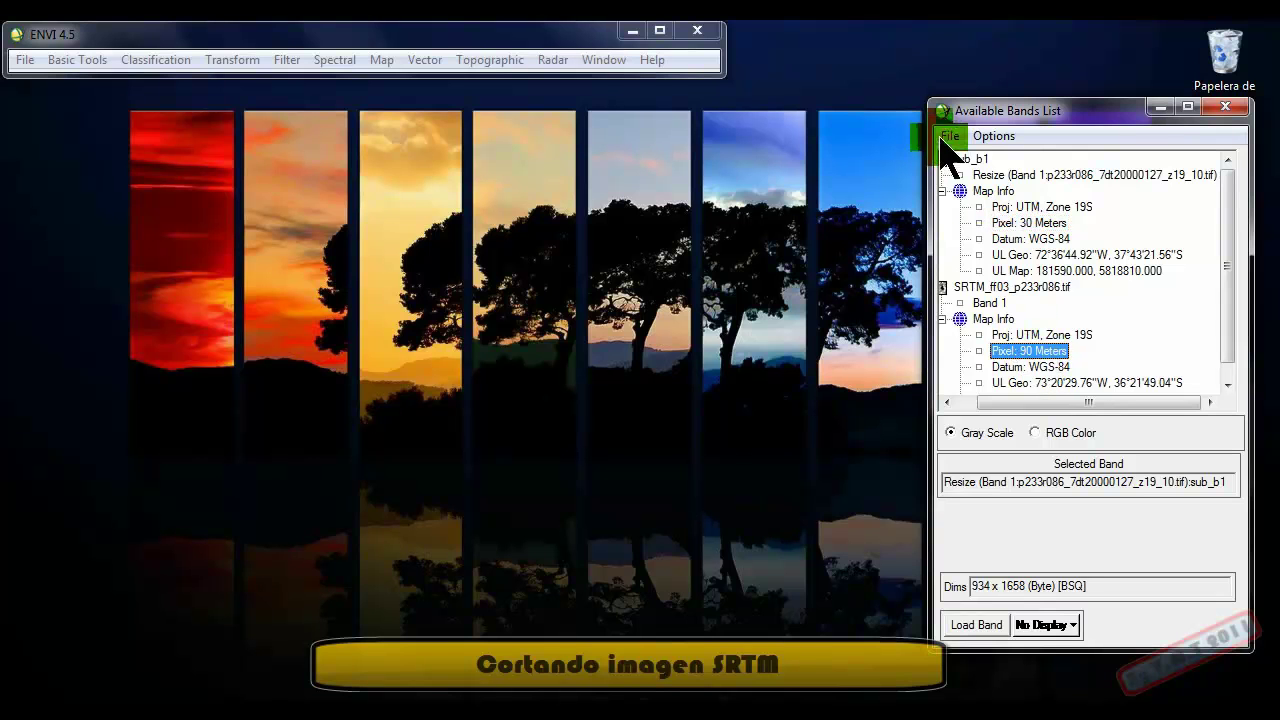
pyautogui.click(479, 37)
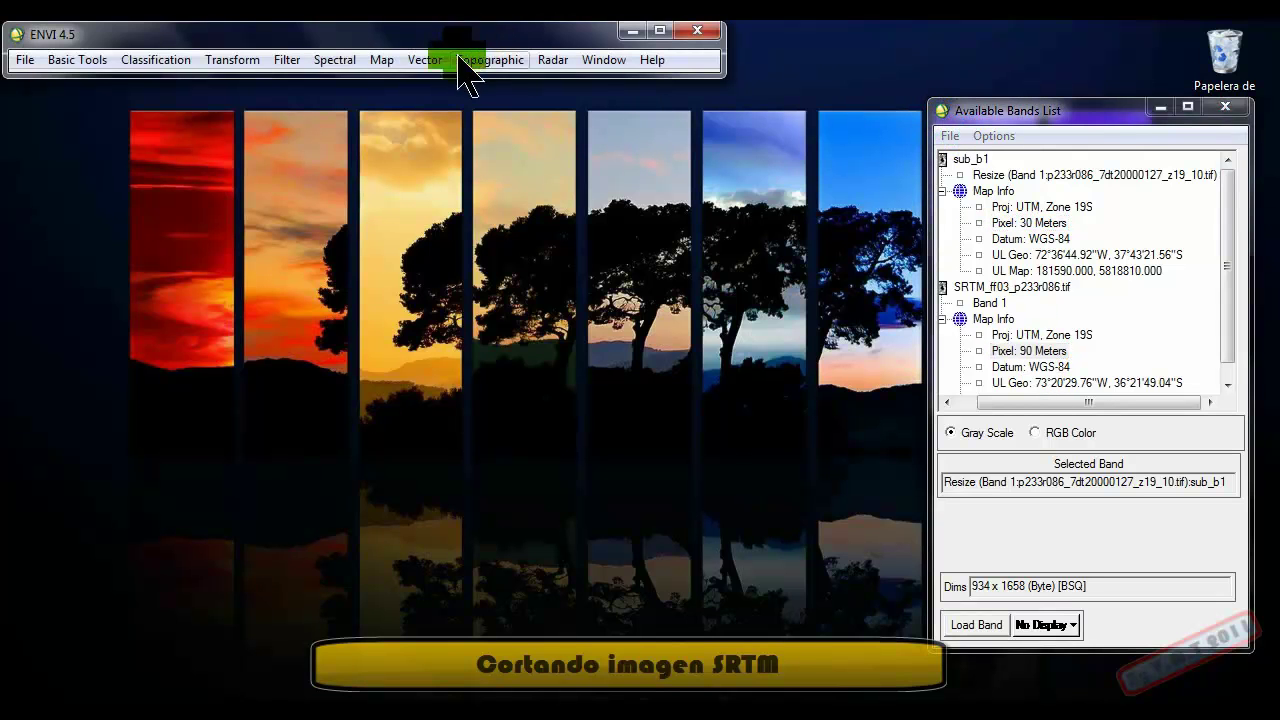
pyautogui.click(68, 62)
pyautogui.click(118, 82)
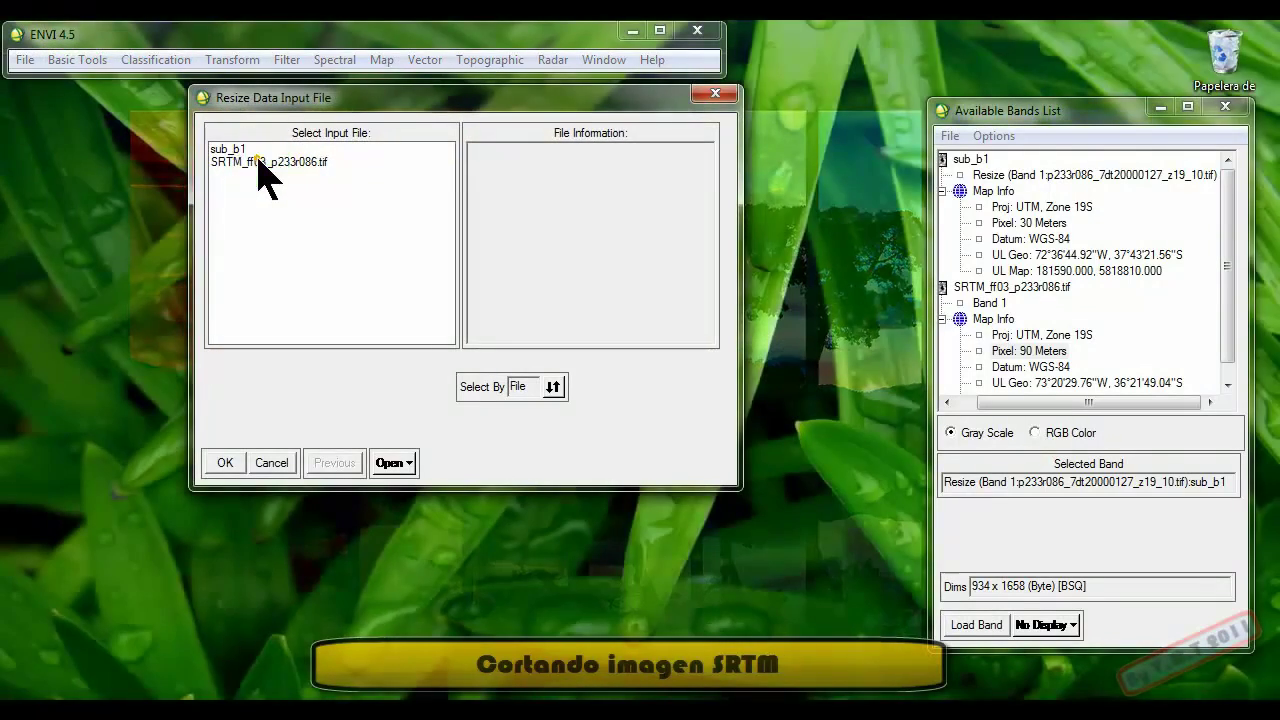
pyautogui.click(254, 162)
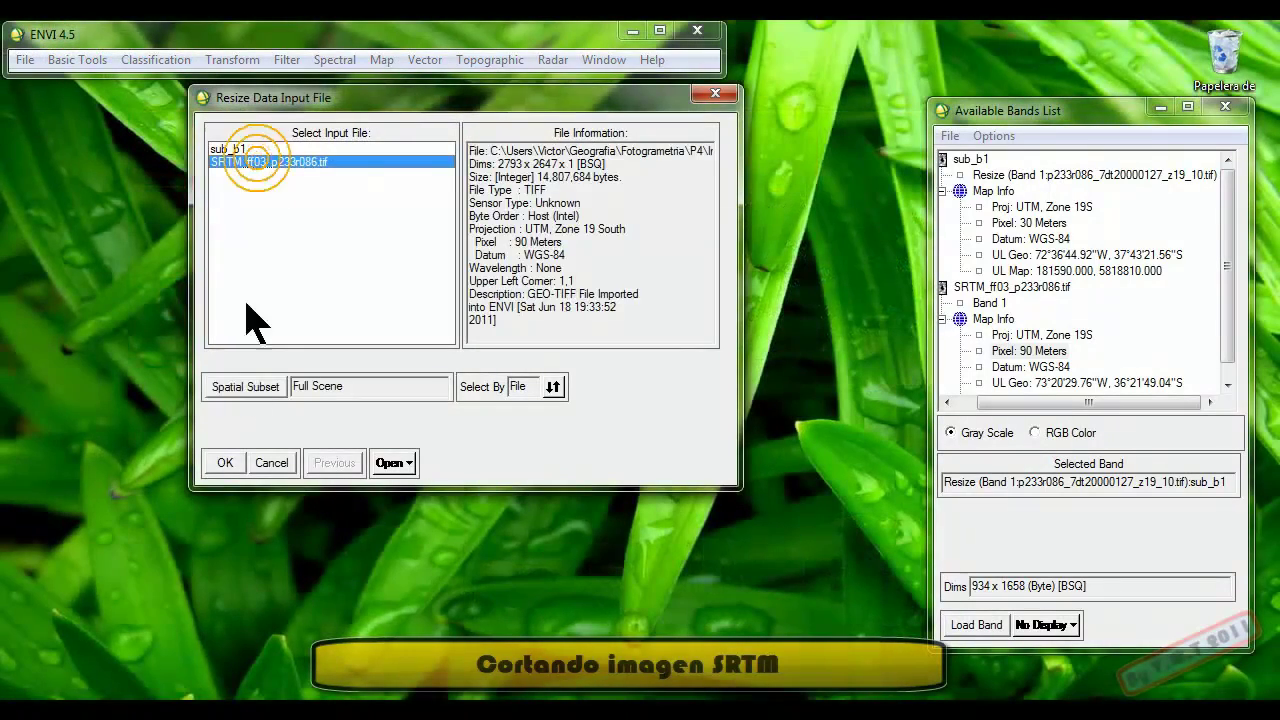
pyautogui.click(225, 463)
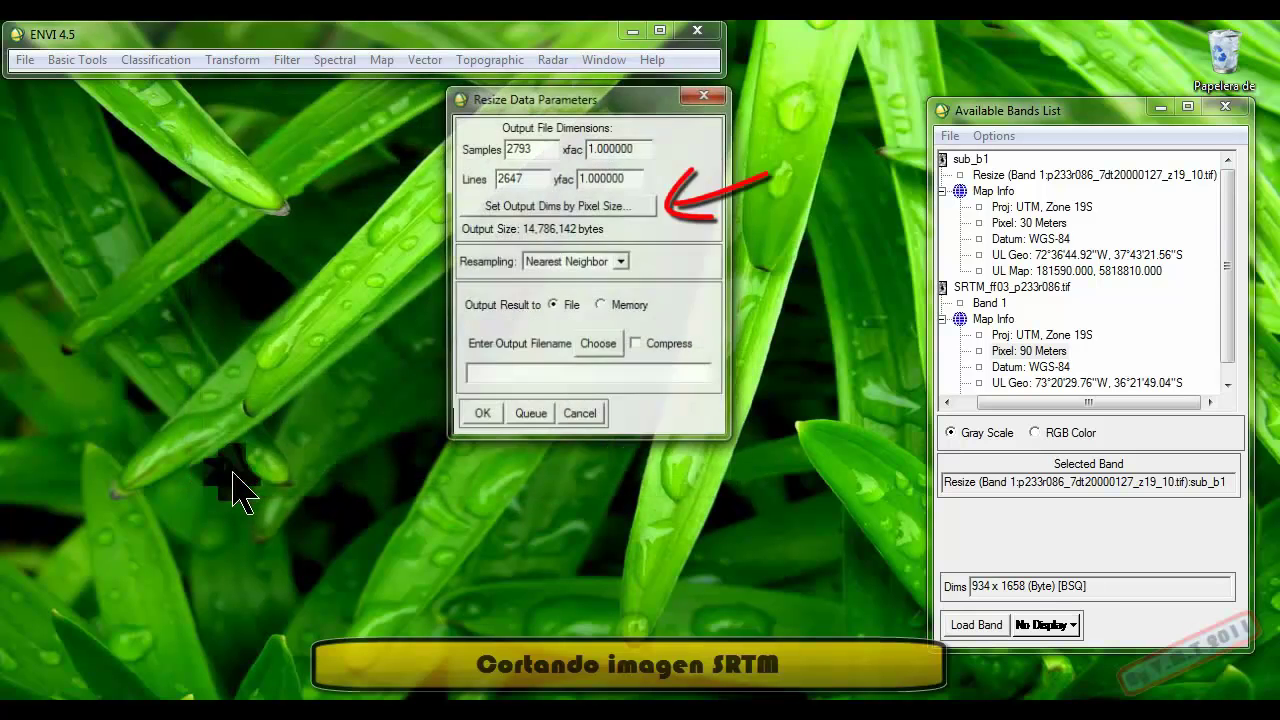
# Set the output dimensions by pixel size, using 30 meters for both X and Y
pyautogui.click(540, 205)
pyautogui.click(620, 317)
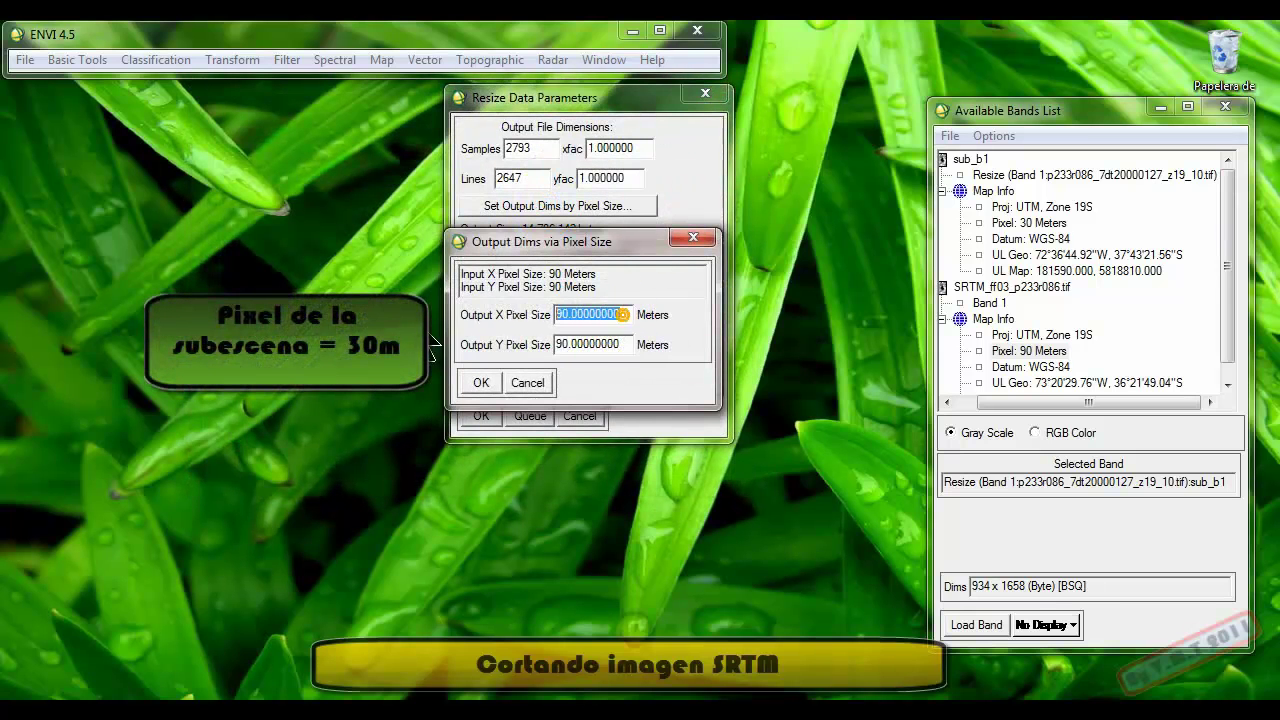
pyautogui.write('30')
pyautogui.moveTo(556, 345); pyautogui.dragTo(626, 345)
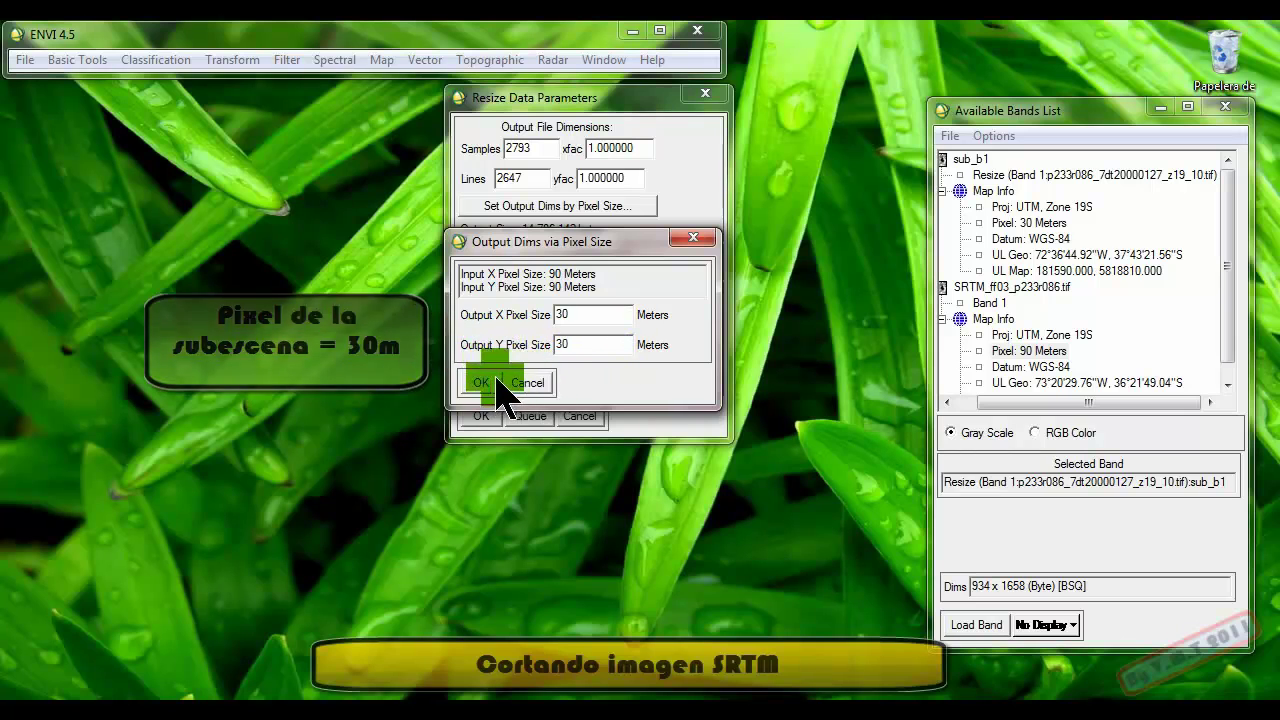
pyautogui.click(481, 382)
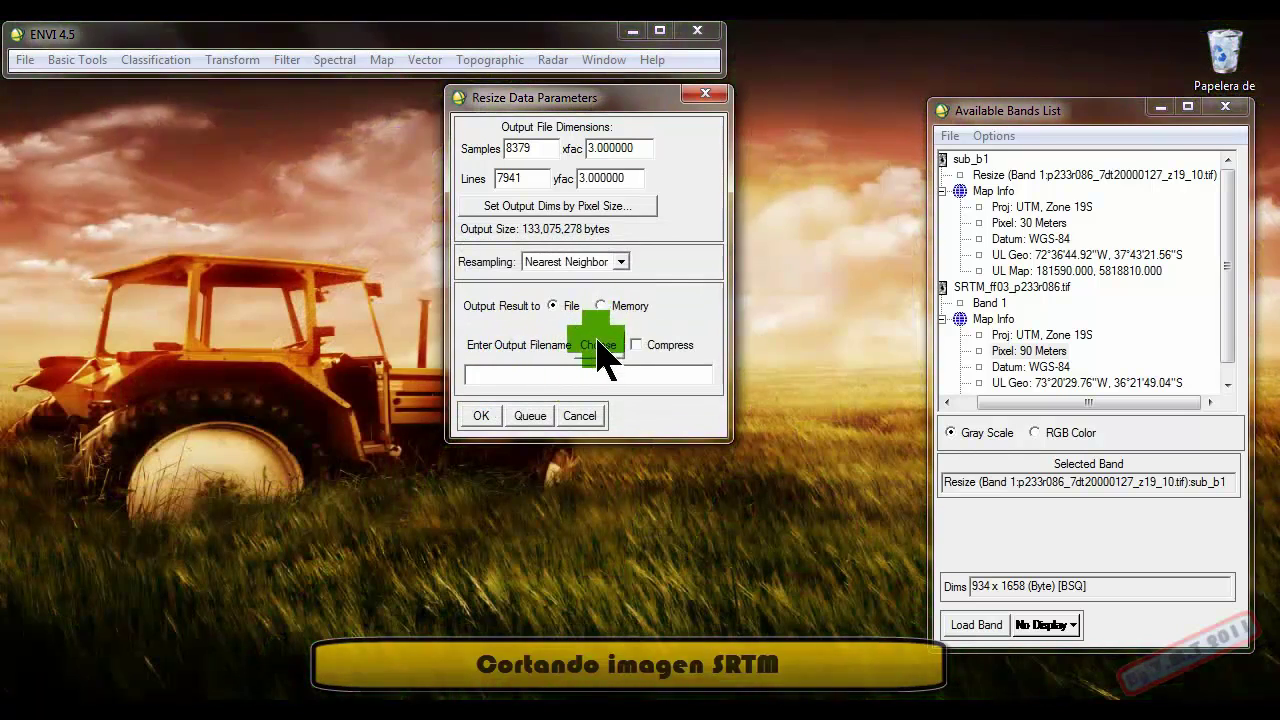
# Set the resize output location to the SRTM folder inside Geografia, Fotogrametria, P4, Imagenes
pyautogui.click(592, 345)
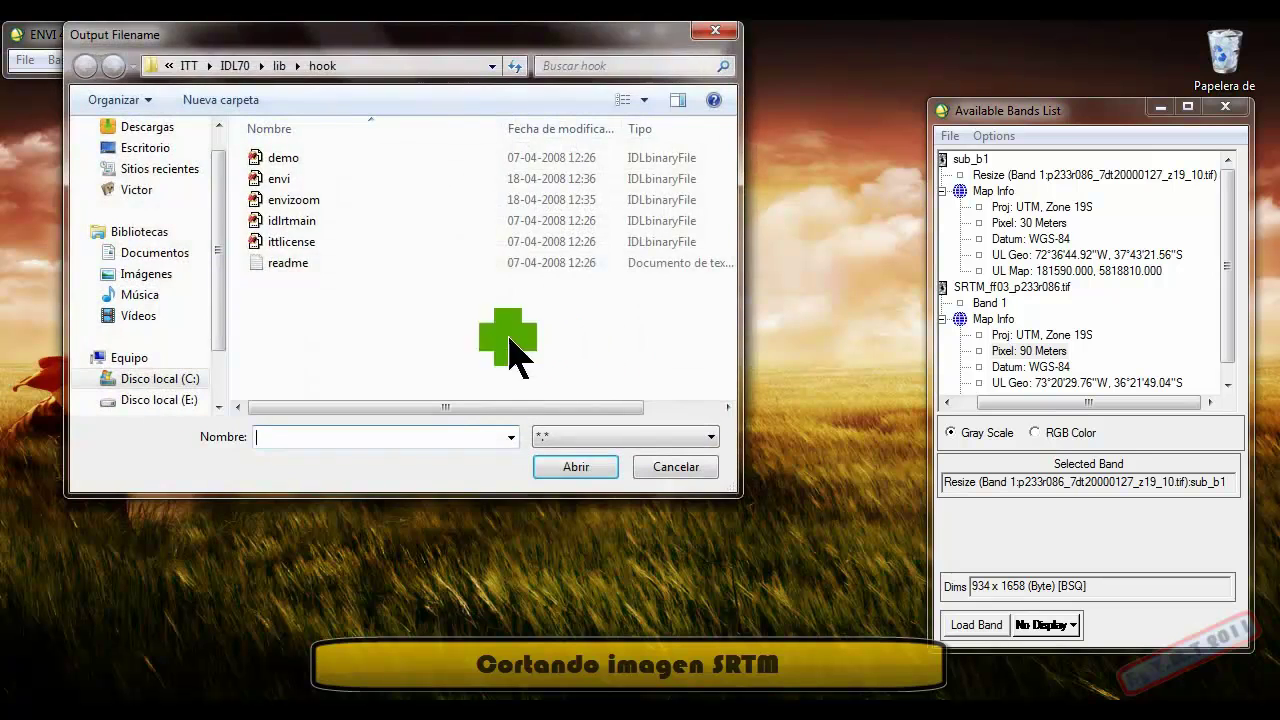
pyautogui.click(137, 189)
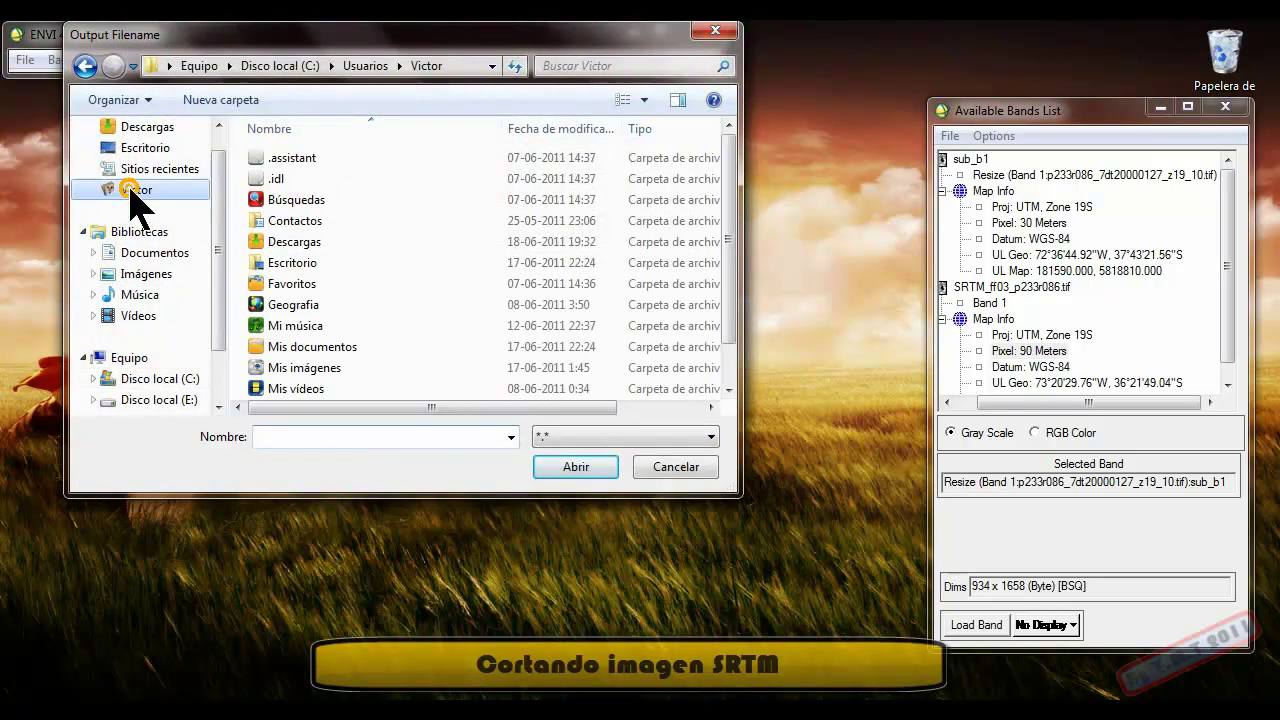
pyautogui.doubleClick(290, 304)
pyautogui.click(297, 241)
pyautogui.doubleClick(305, 221)
pyautogui.click(290, 198)
pyautogui.doubleClick(298, 196)
pyautogui.doubleClick(298, 168)
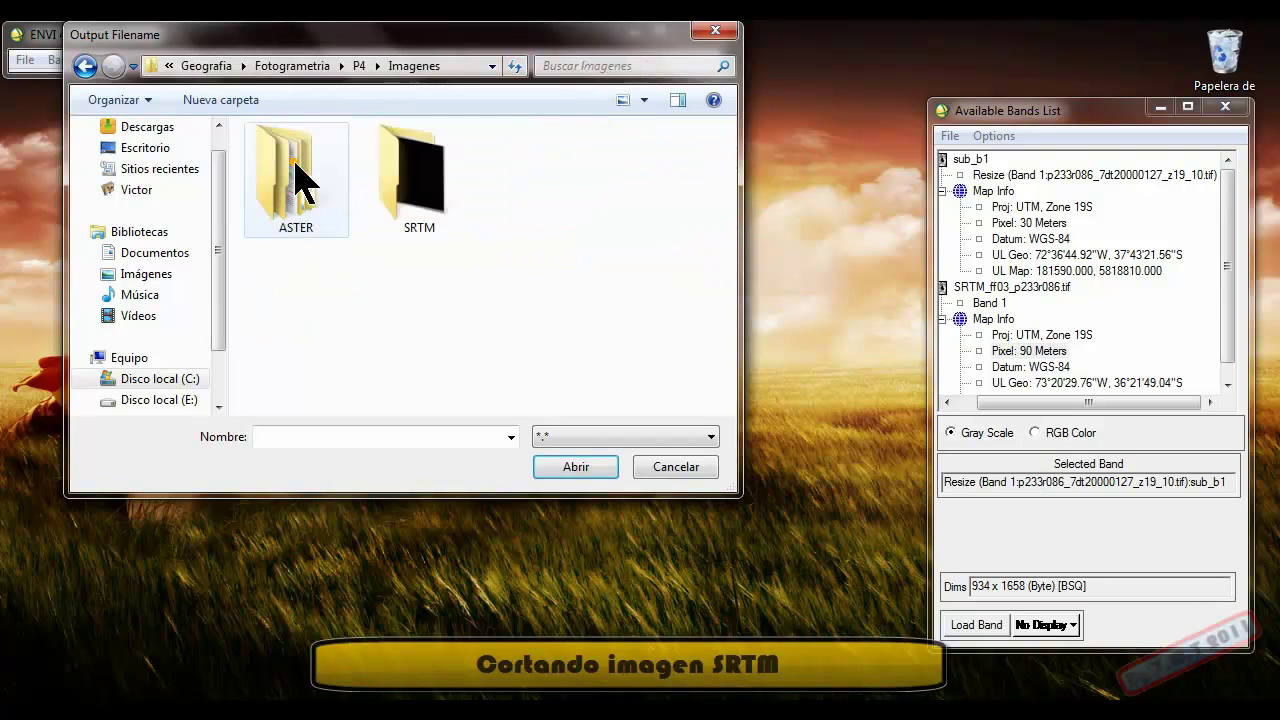
pyautogui.doubleClick(400, 183)
# Name the resize output file SRTM_30M and run the resampling
pyautogui.click(314, 437)
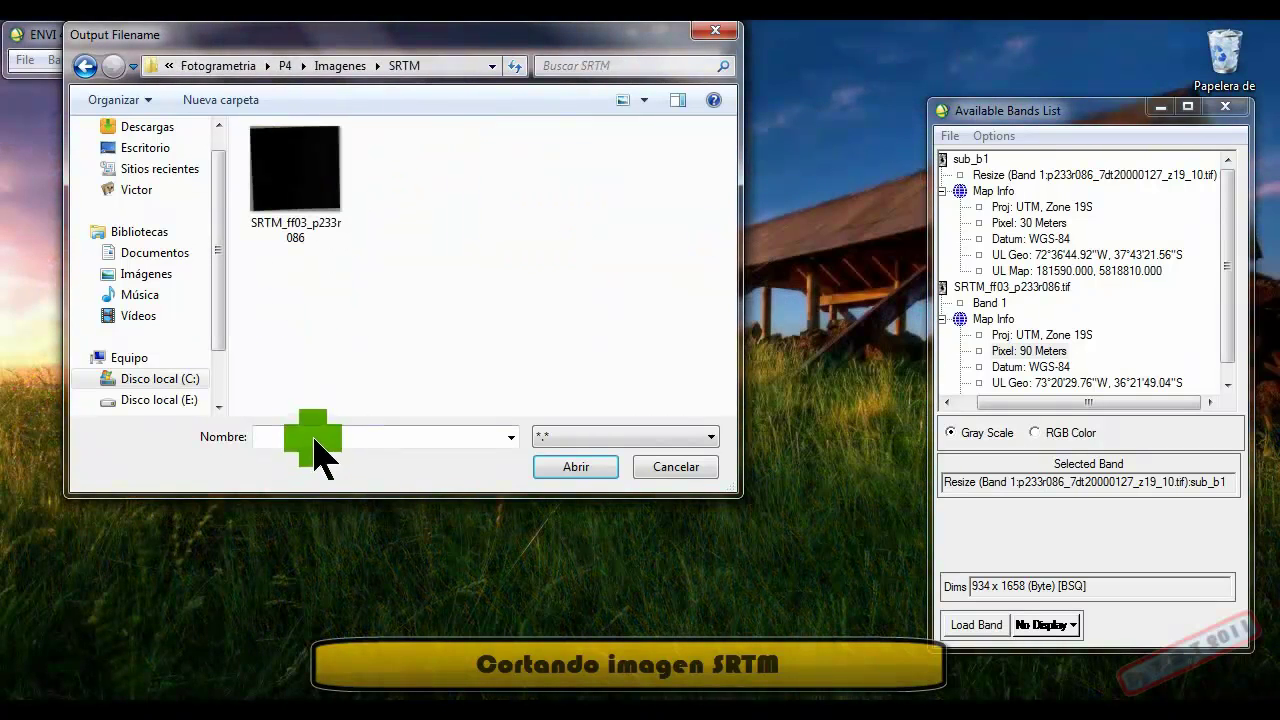
pyautogui.write('SRTM')
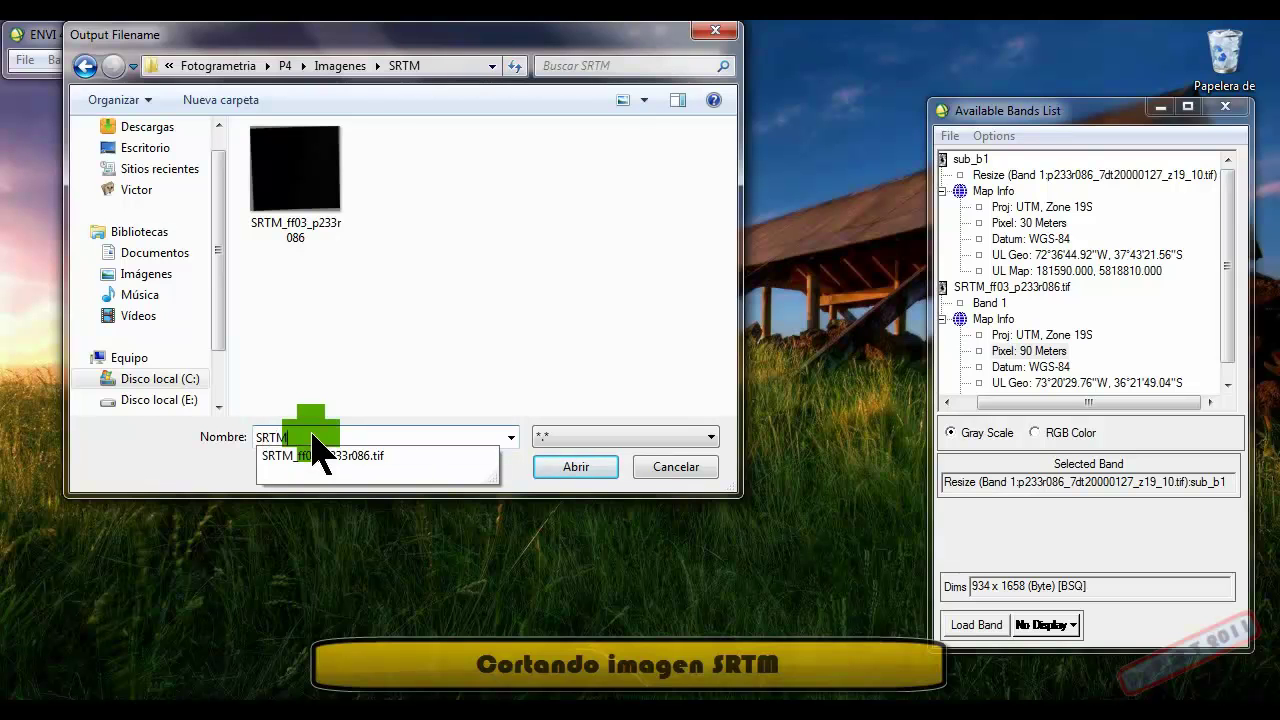
pyautogui.write('_30M')
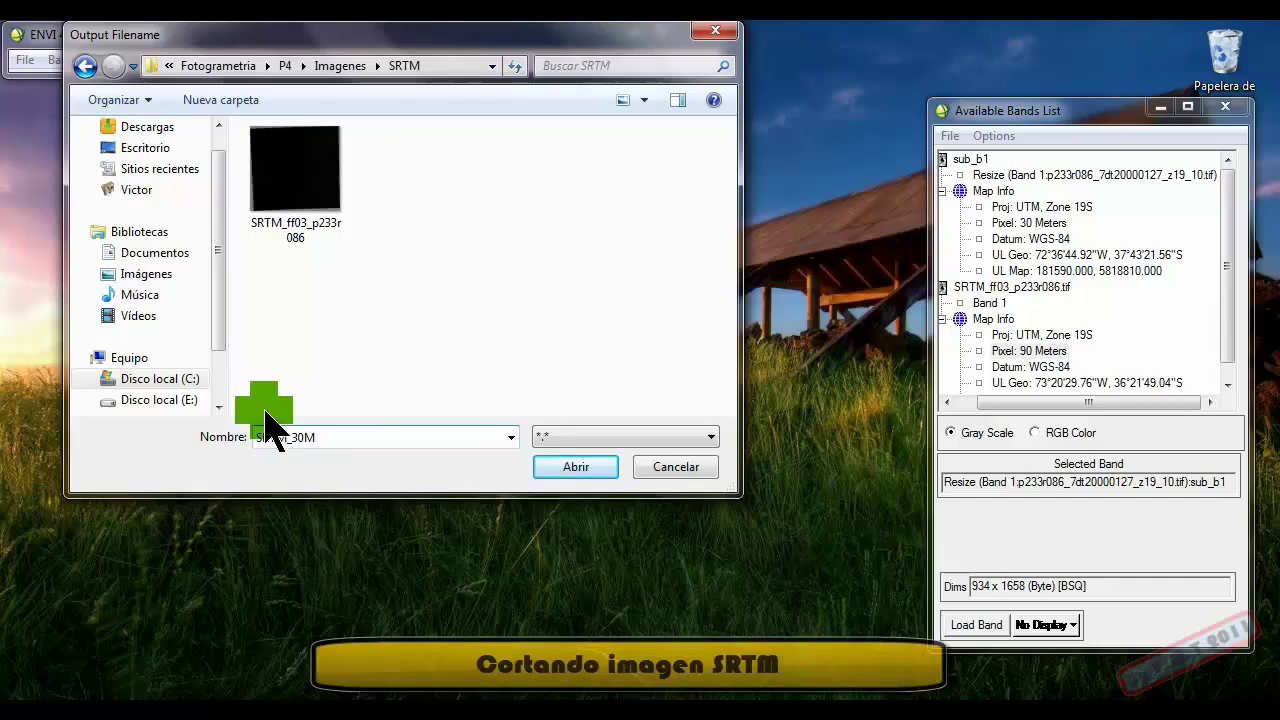
pyautogui.click(562, 466)
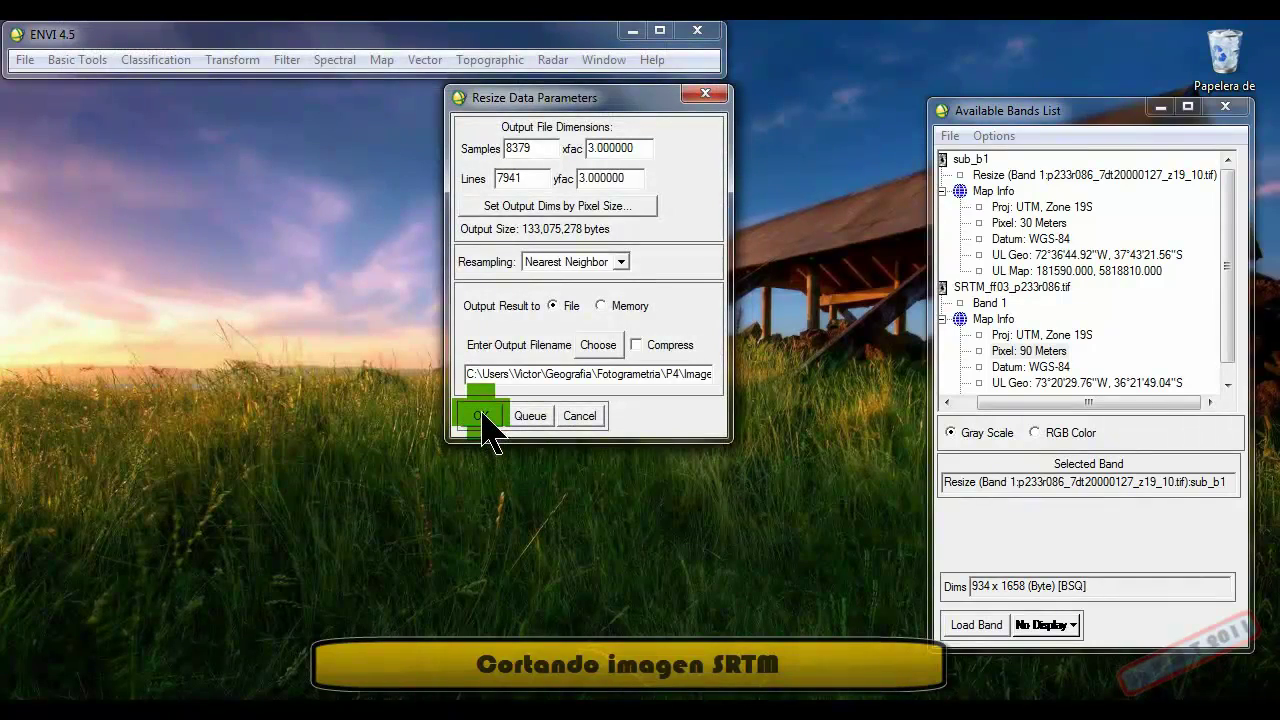
pyautogui.click(481, 416)
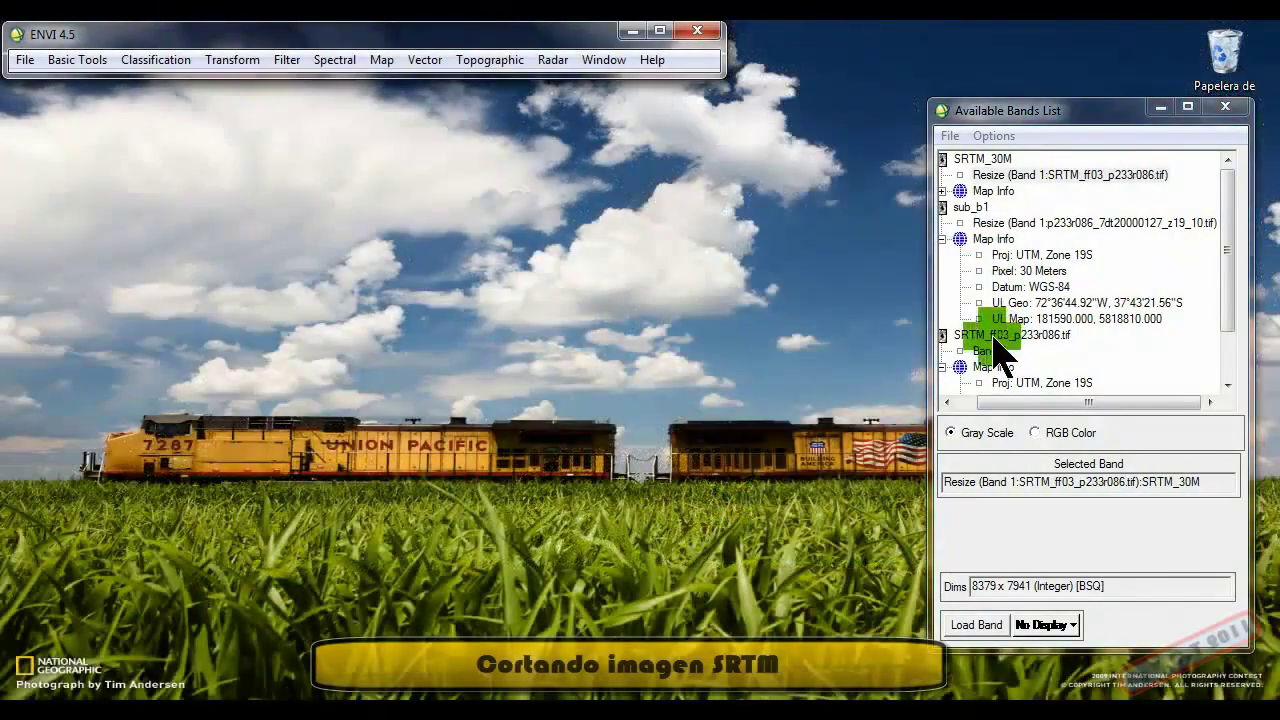
# Close the SRTM_ff03_p233r086.tif file and compare the pixel sizes of SRTM_30M and sub_b1
pyautogui.rightClick(1000, 345)
pyautogui.click(1063, 424)
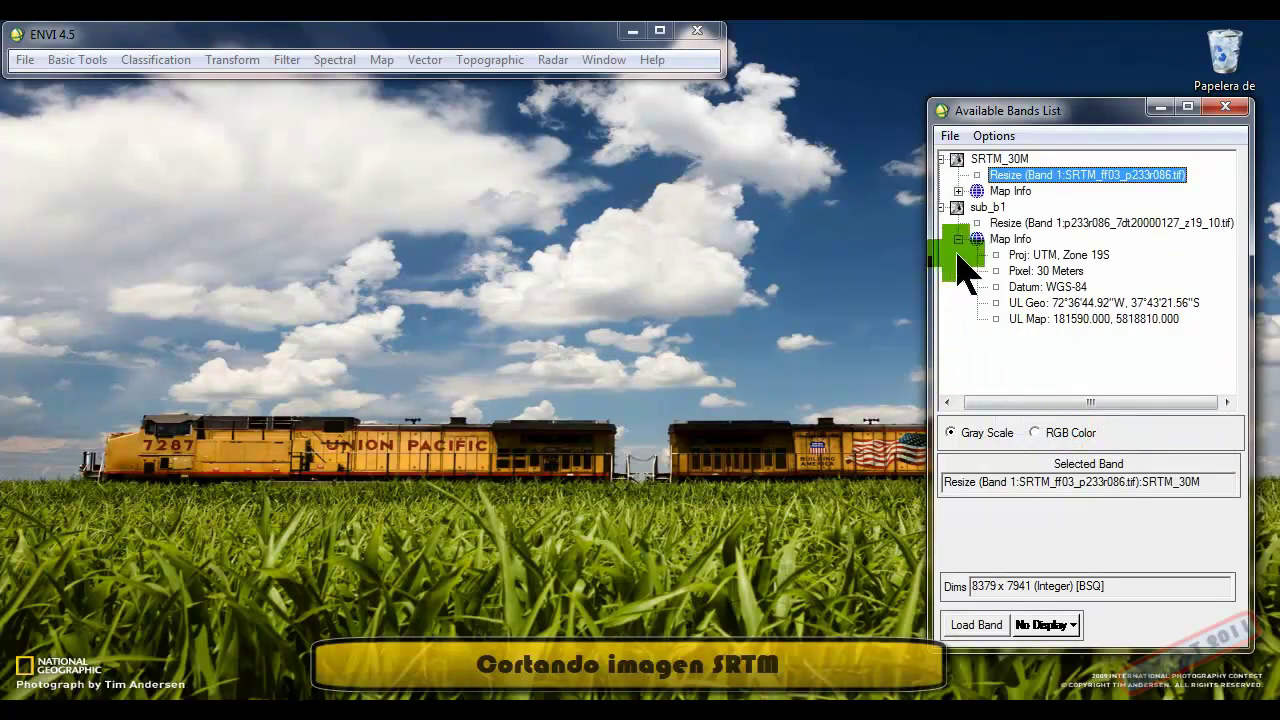
pyautogui.click(958, 191)
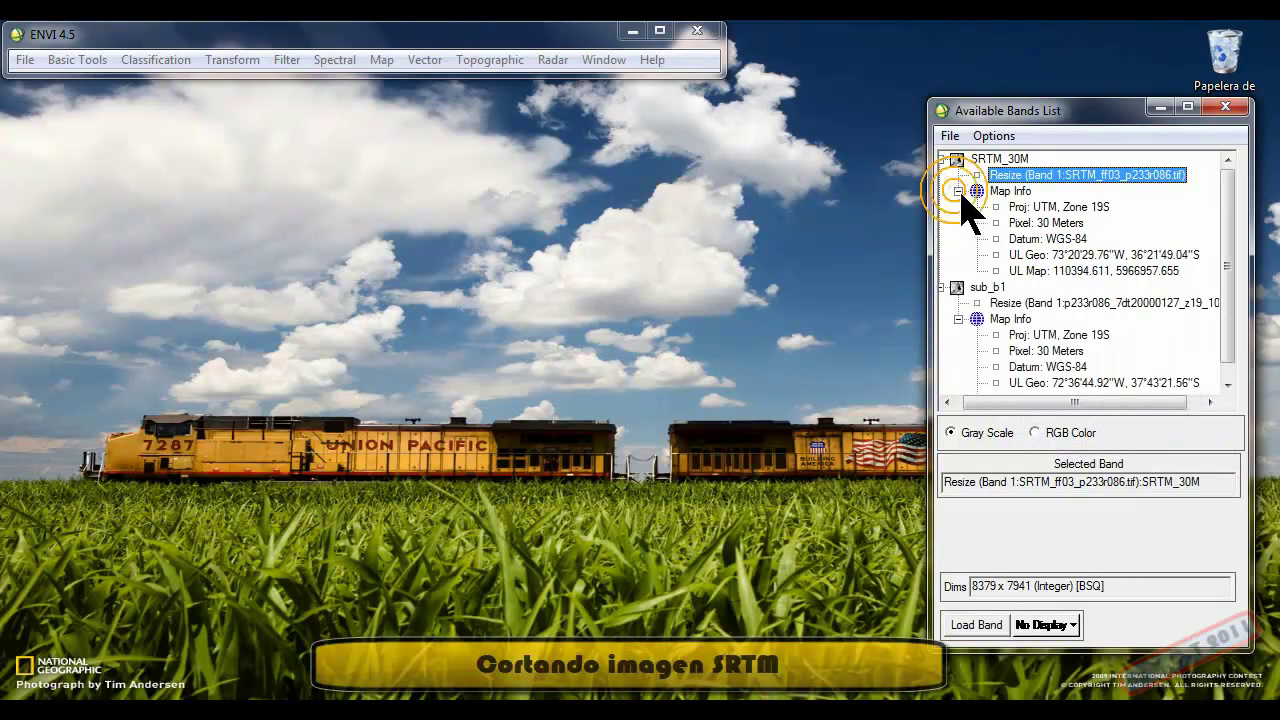
pyautogui.click(1048, 223)
pyautogui.click(1045, 351)
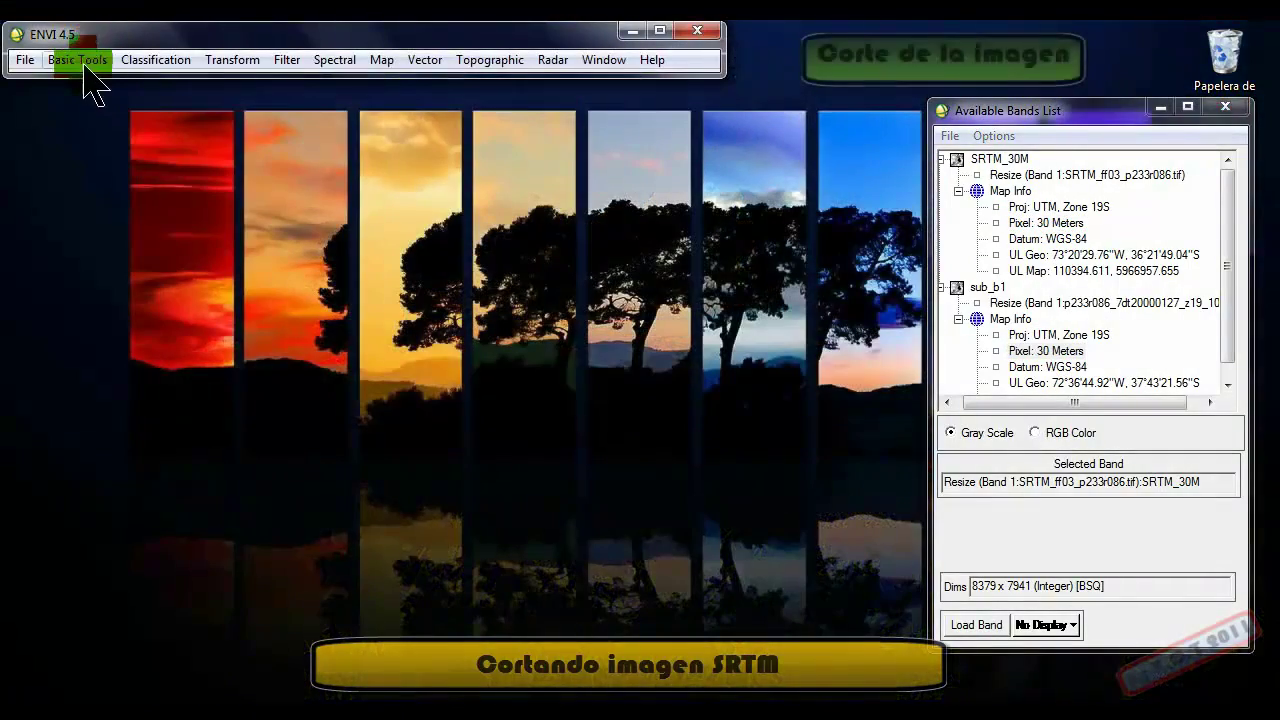
# Start Resize Data with sub_b1 as input and display its spatial subset limits as map coordinates
pyautogui.click(86, 61)
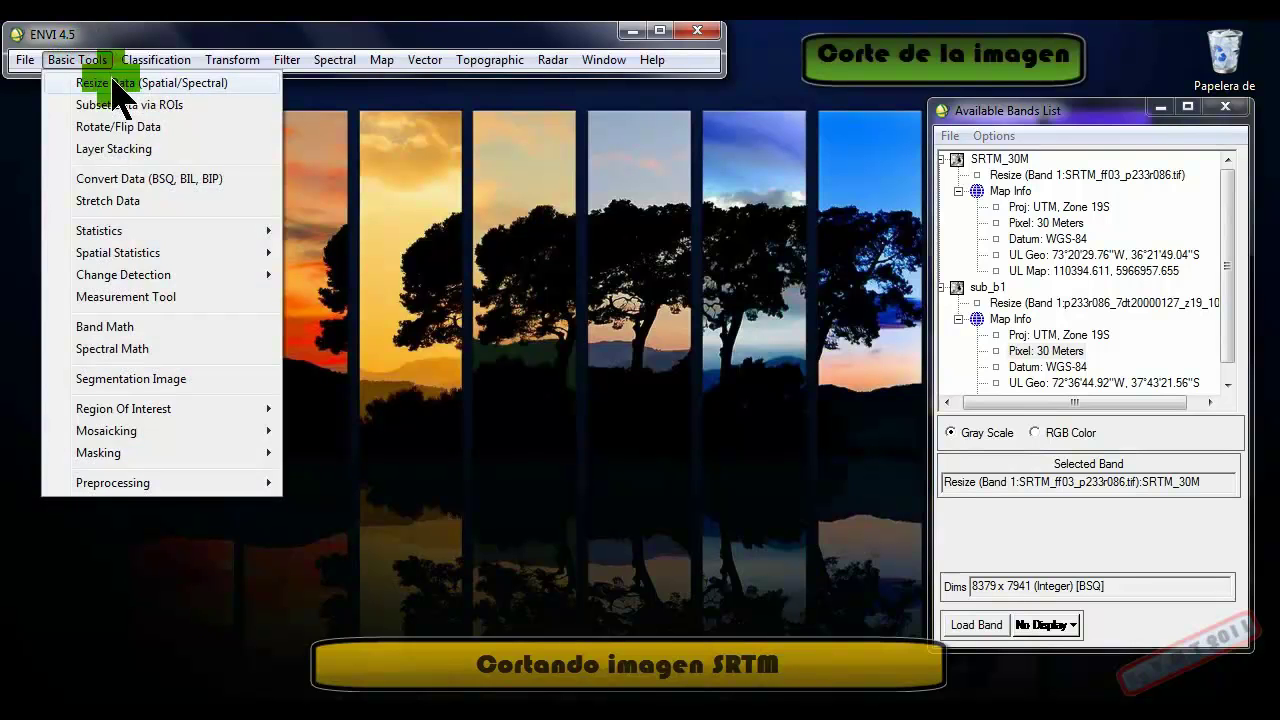
pyautogui.click(113, 84)
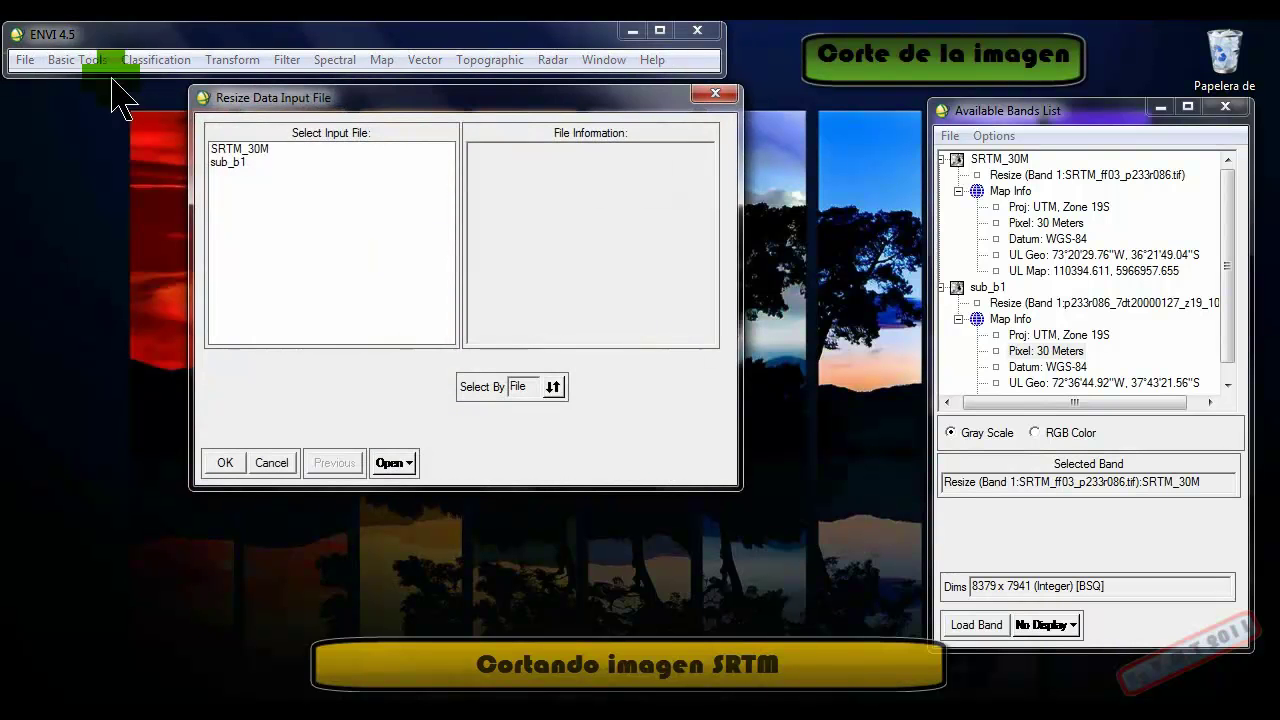
pyautogui.click(228, 164)
pyautogui.click(258, 380)
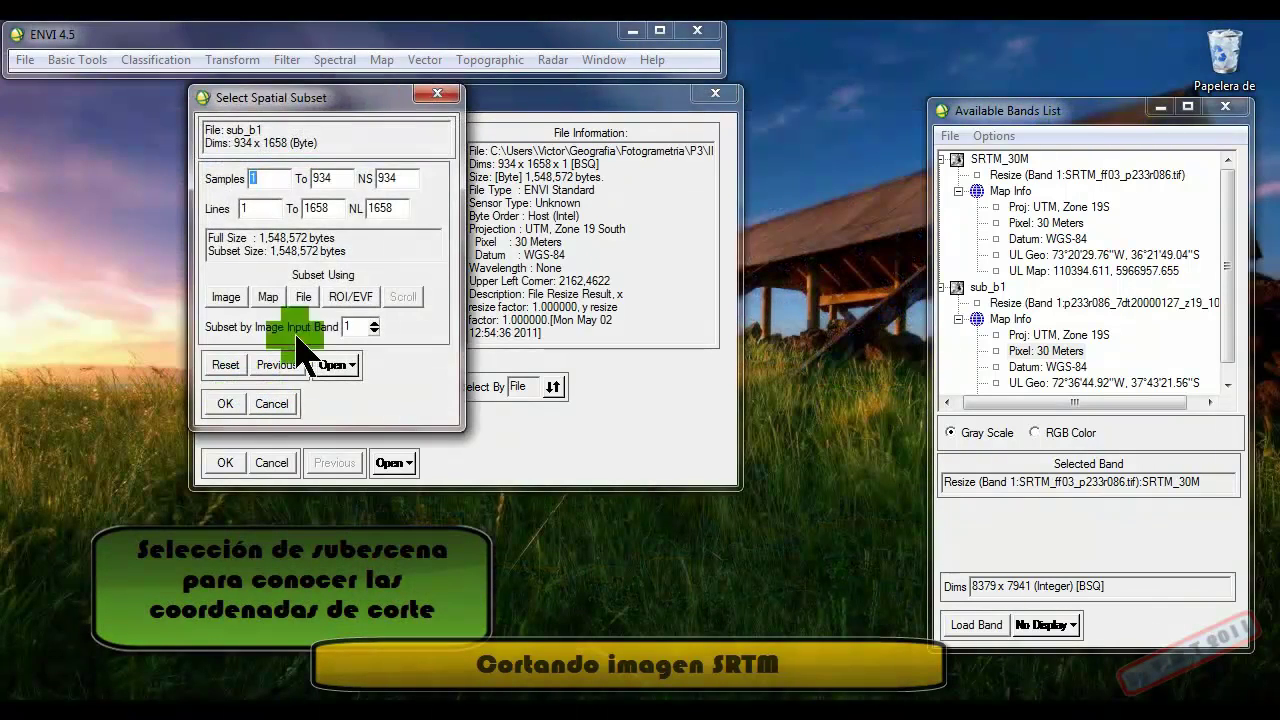
pyautogui.click(278, 299)
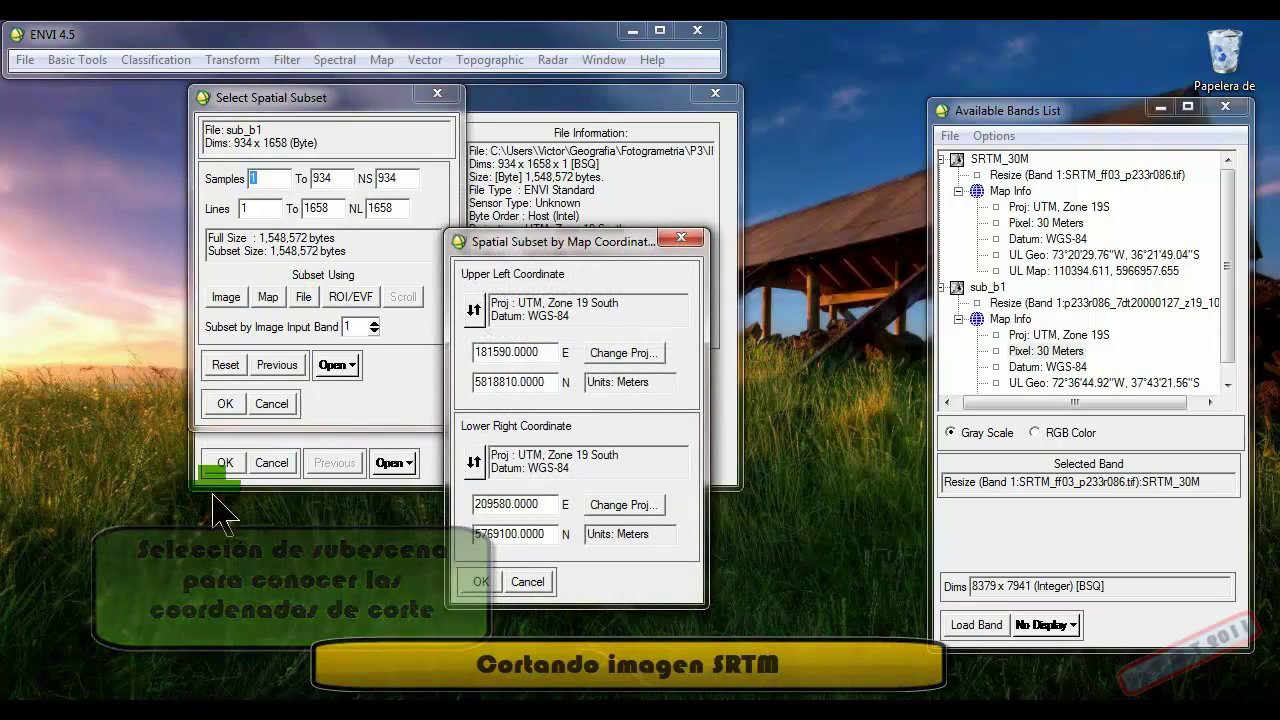
# Create a new text document on the desktop and open it for noting the coordinates
pyautogui.rightClick(57, 482)
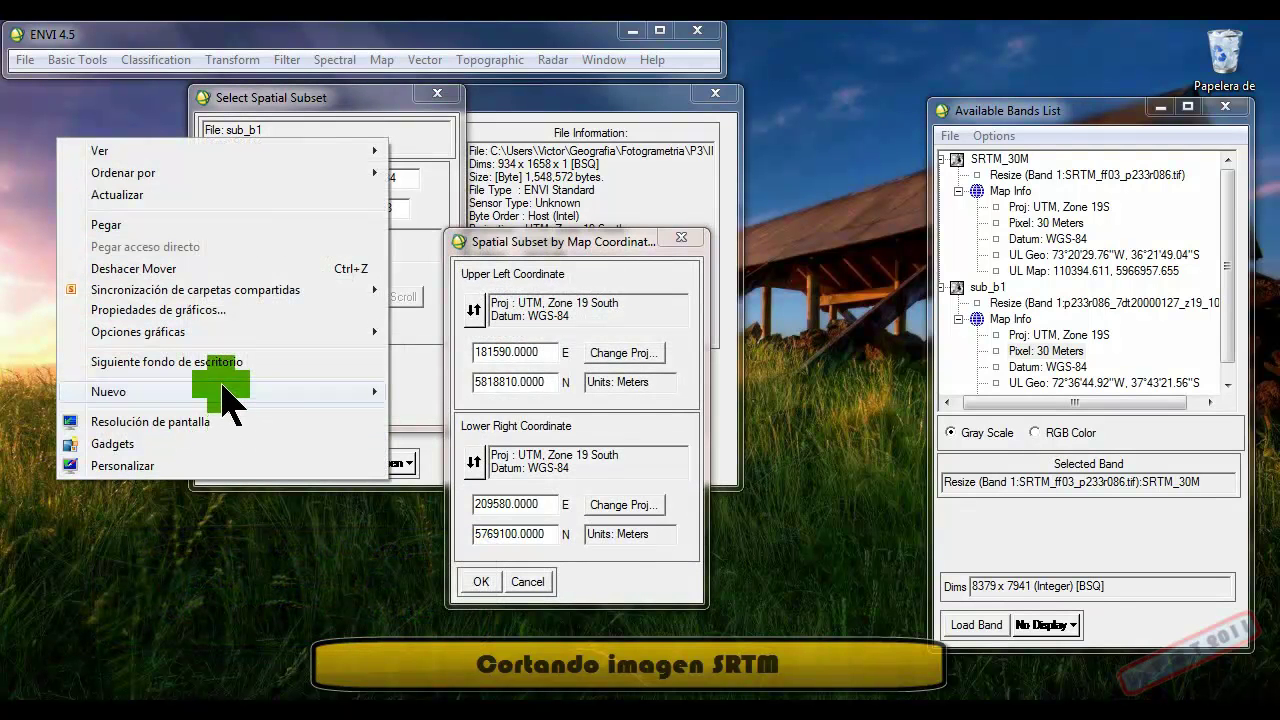
pyautogui.moveTo(225, 390)
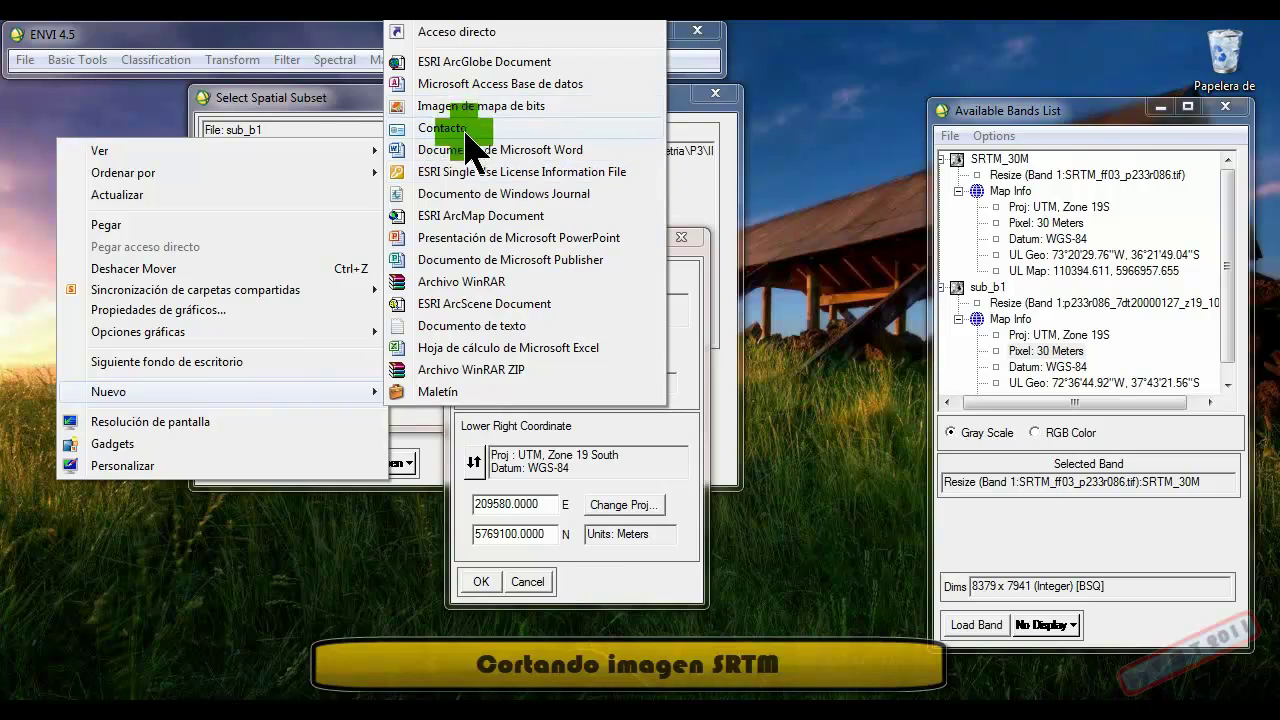
pyautogui.click(432, 333)
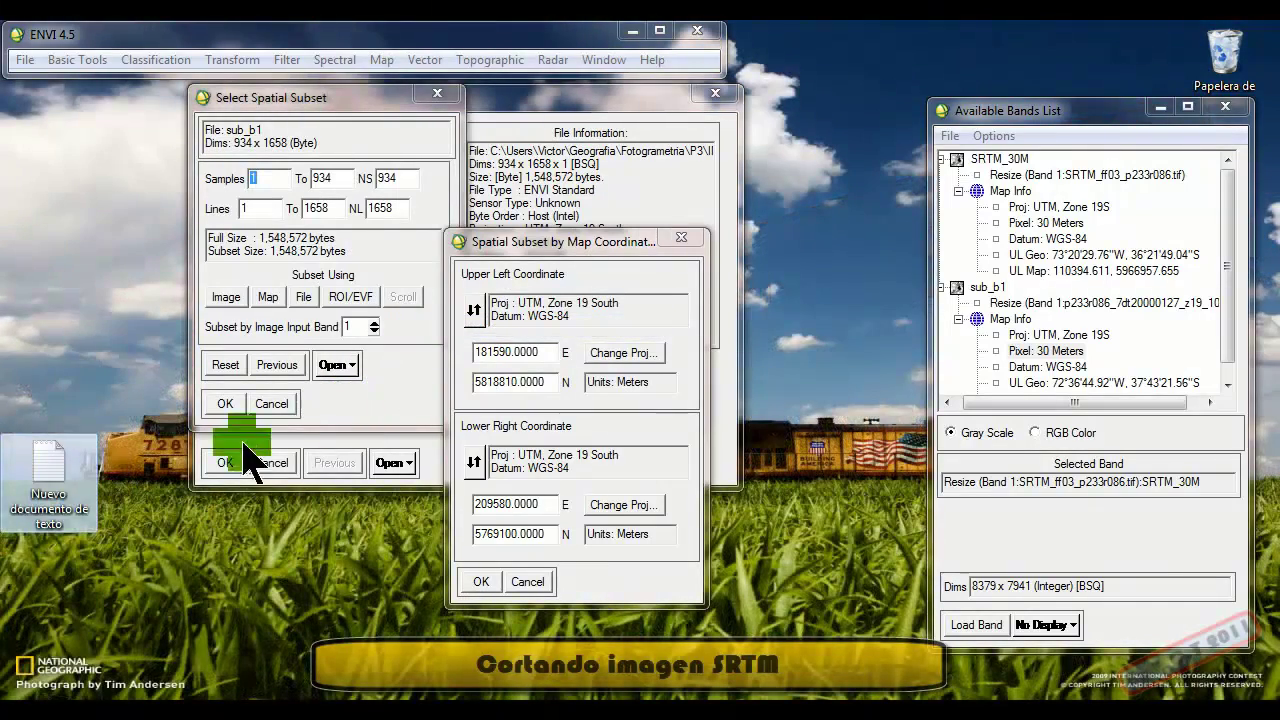
pyautogui.doubleClick(100, 470)
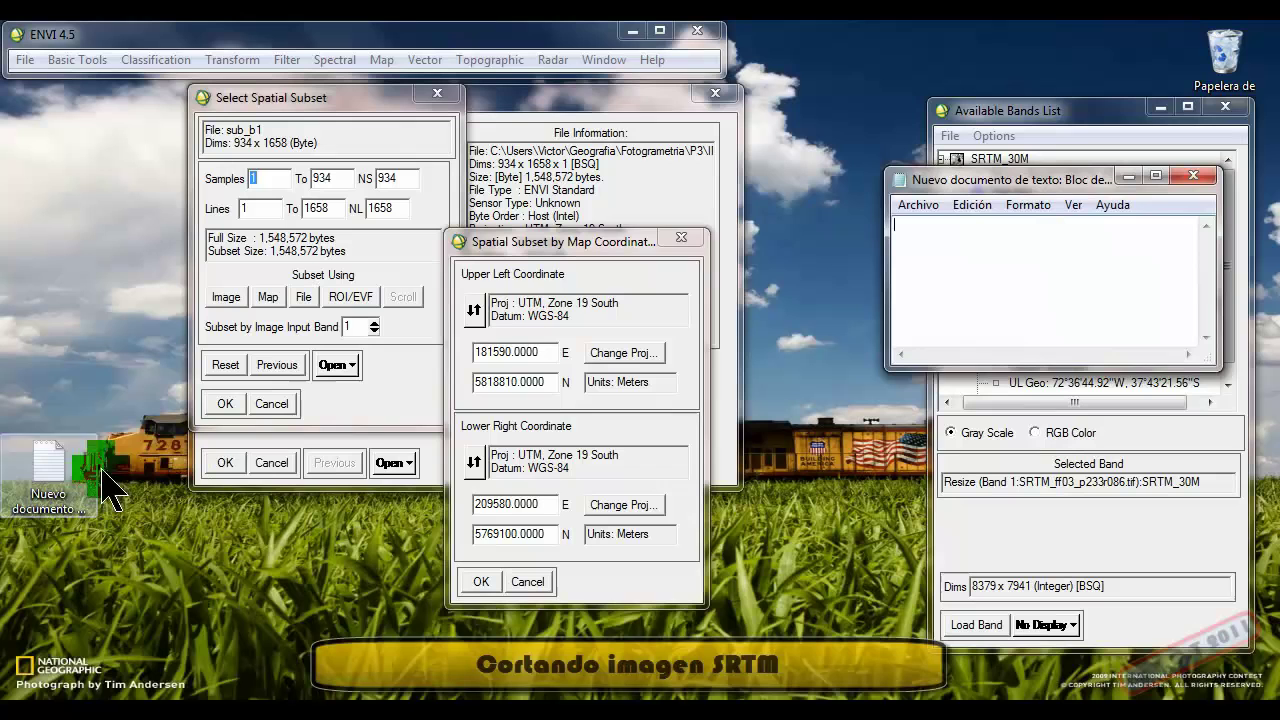
# Copy the sub_b1 upper-left coordinates, 181590.0000 E and 5818810.0000 N, into the text document on separate lines
pyautogui.doubleClick(530, 352)
pyautogui.hotkey('ctrl', 'c')
pyautogui.click(984, 232)
pyautogui.hotkey('ctrl', 'v')
pyautogui.doubleClick(515, 382)
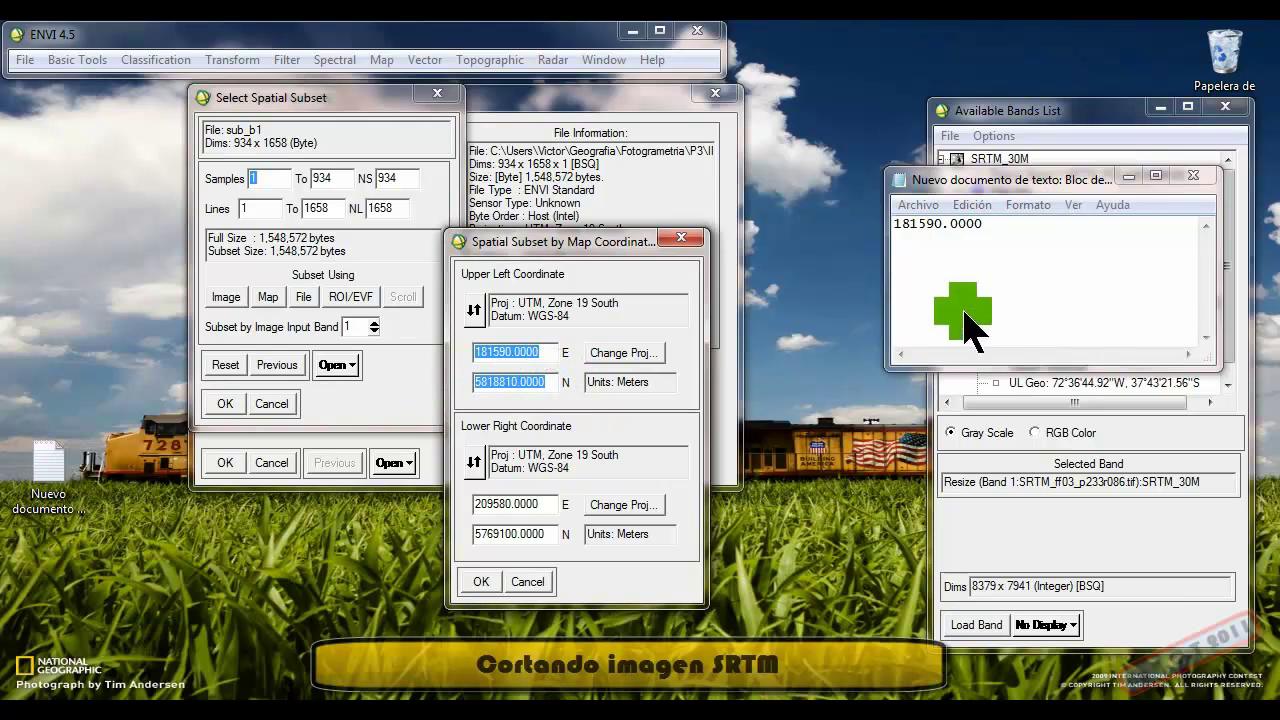
pyautogui.click(922, 265)
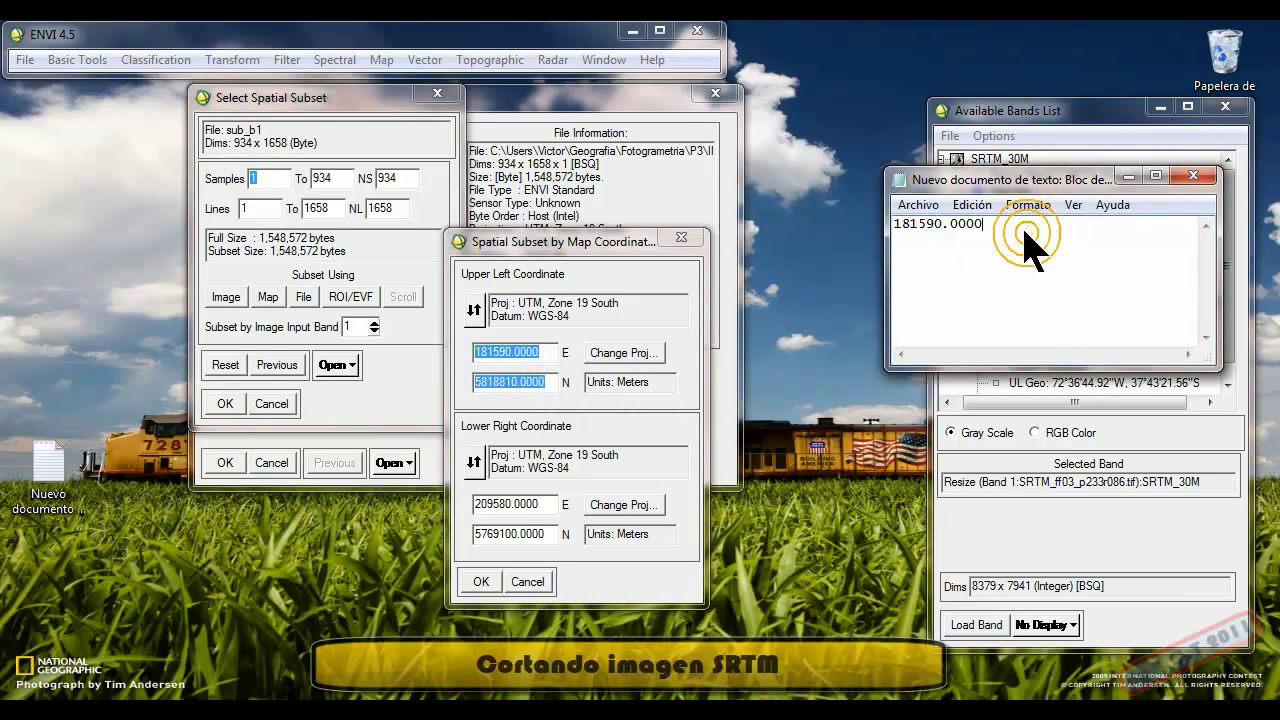
pyautogui.write('5818810.0000')
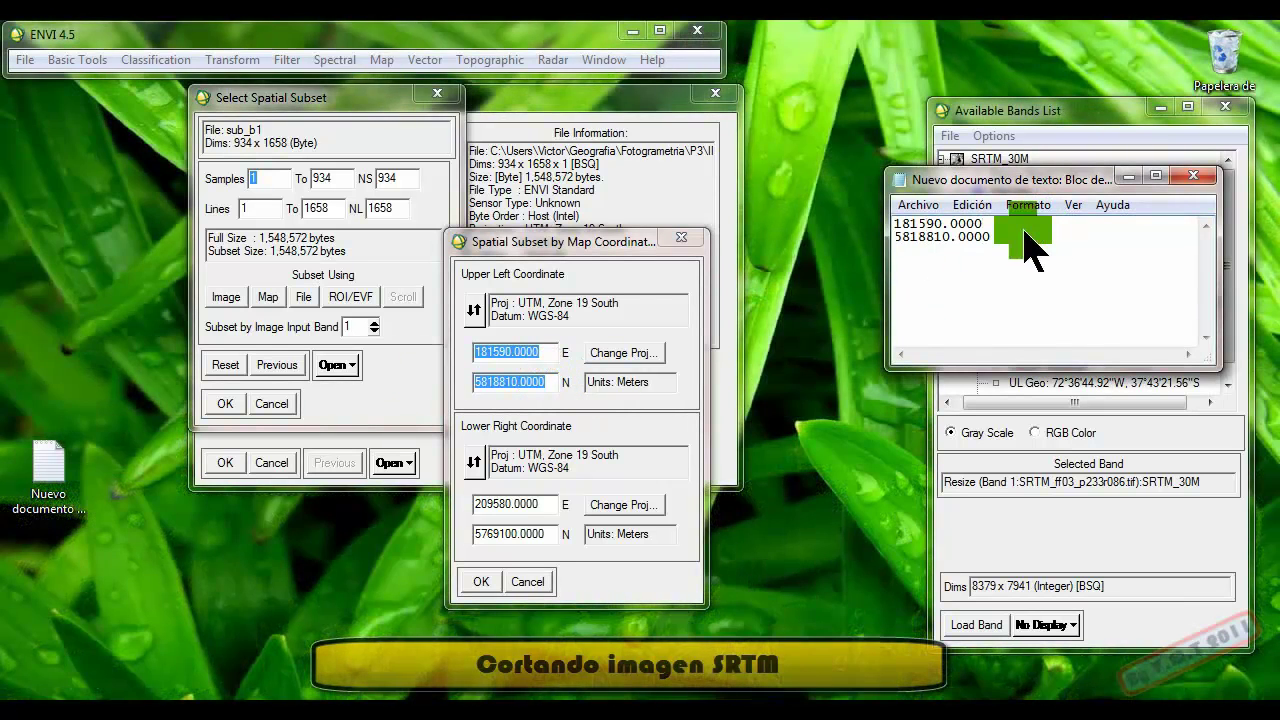
# Copy the sub_b1 lower-right coordinates, 209580.0000 E and 5769100.0000 N, into the text document below a blank line
pyautogui.doubleClick(550, 505)
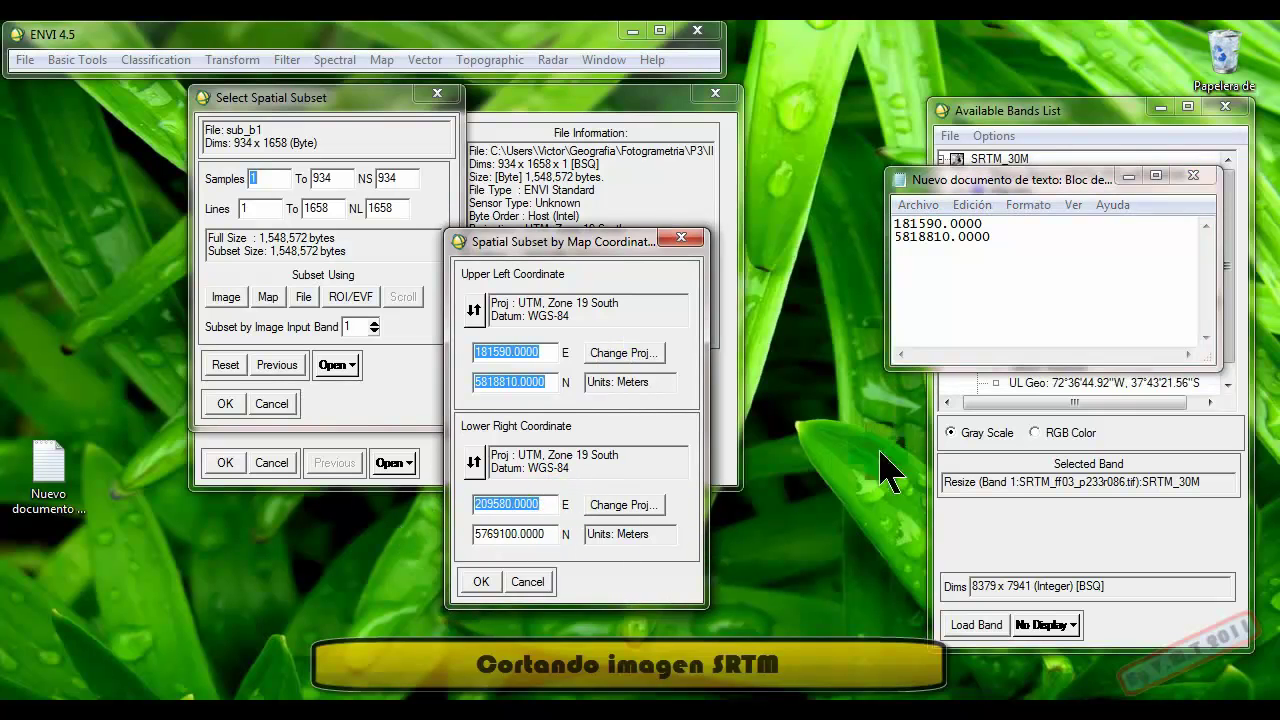
pyautogui.click(905, 280)
pyautogui.click(531, 534)
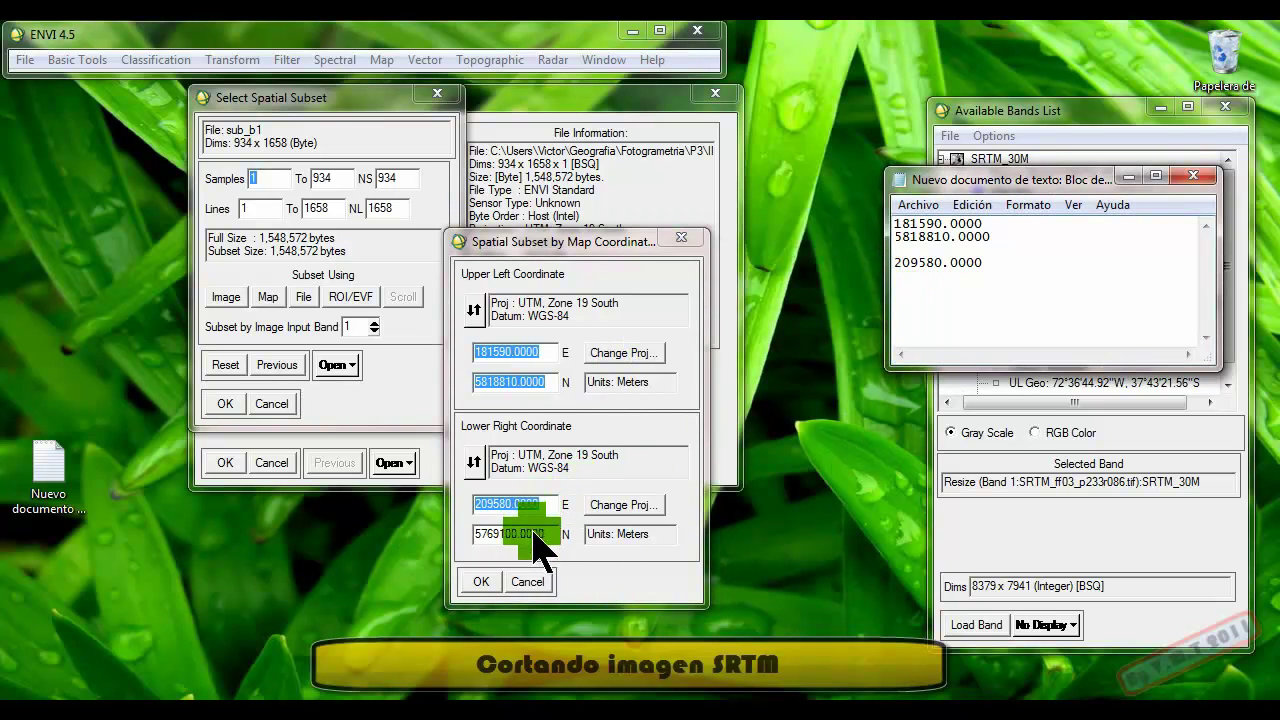
pyautogui.click(916, 292)
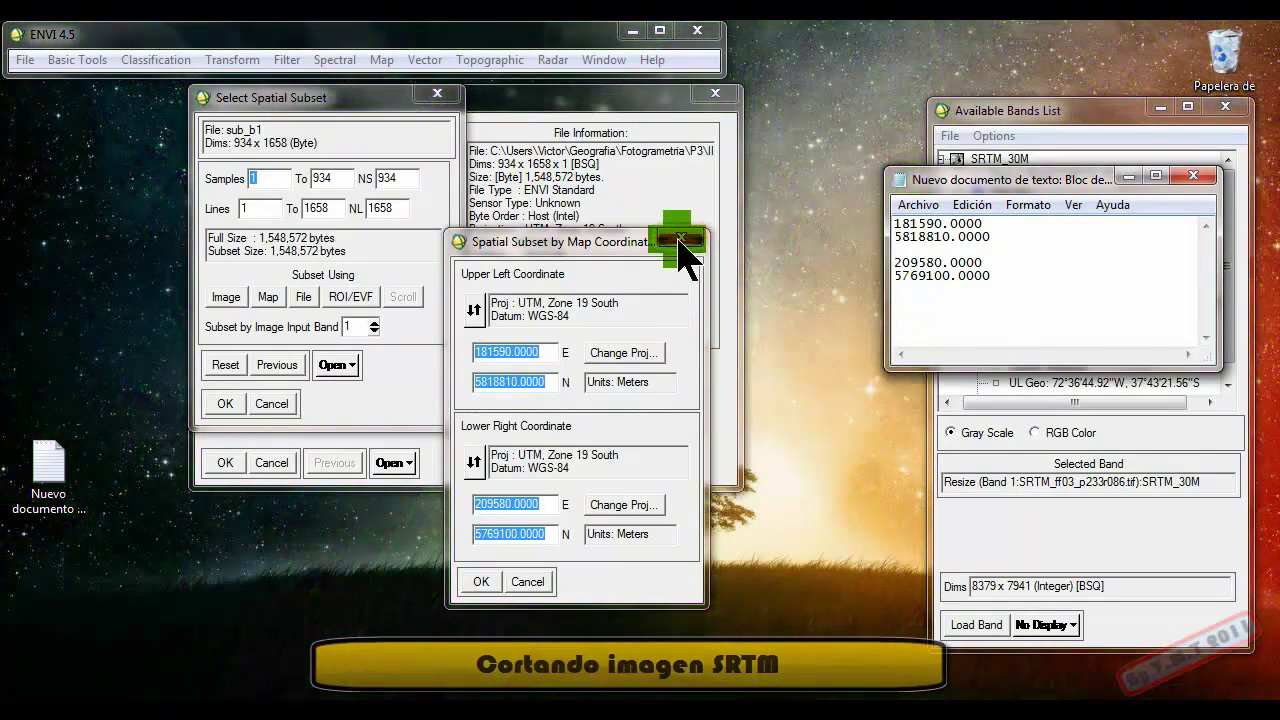
# Close the sub_b1 subset and resize dialogs without applying them, and move the coordinate note off the Available Bands List
pyautogui.click(679, 238)
pyautogui.click(437, 93)
pyautogui.click(715, 93)
pyautogui.moveTo(998, 182); pyautogui.dragTo(688, 497)
pyautogui.click(90, 60)
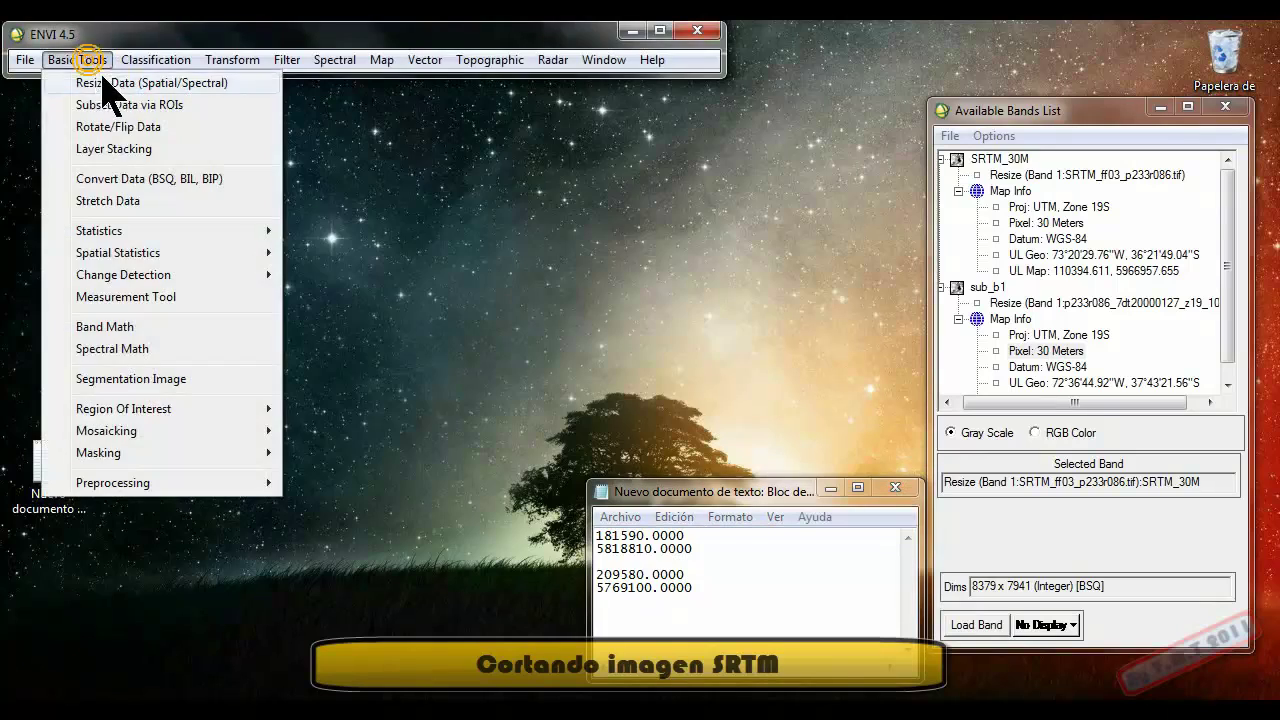
pyautogui.click(106, 84)
pyautogui.click(232, 150)
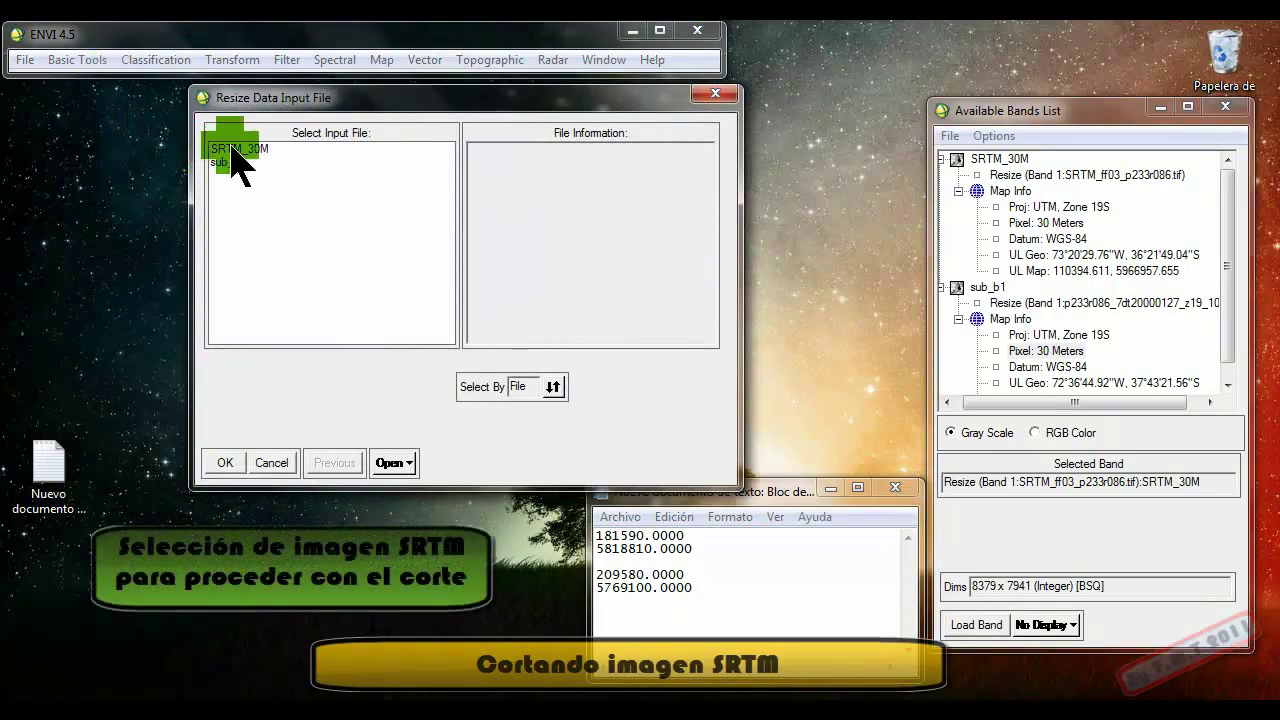
pyautogui.click(225, 462)
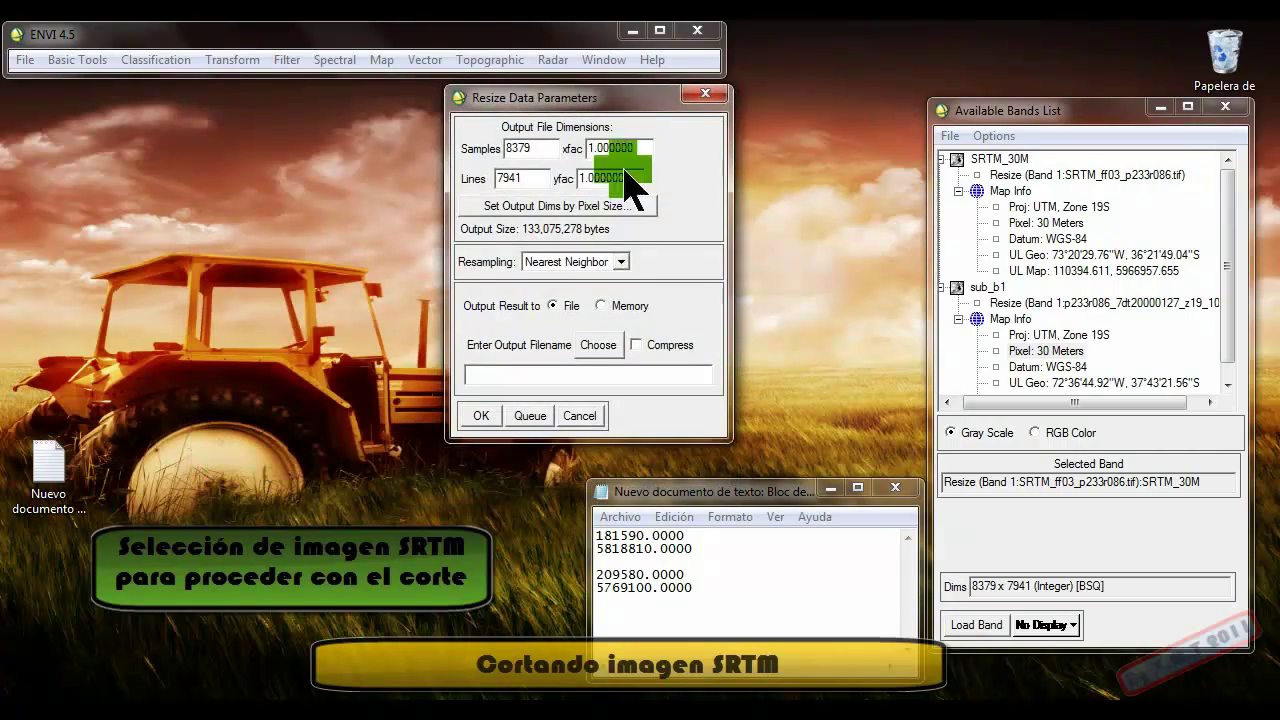
pyautogui.click(707, 95)
# Start Resize Data with SRTM_30M as input and open its spatial subset by map coordinates
pyautogui.click(77, 60)
pyautogui.click(108, 84)
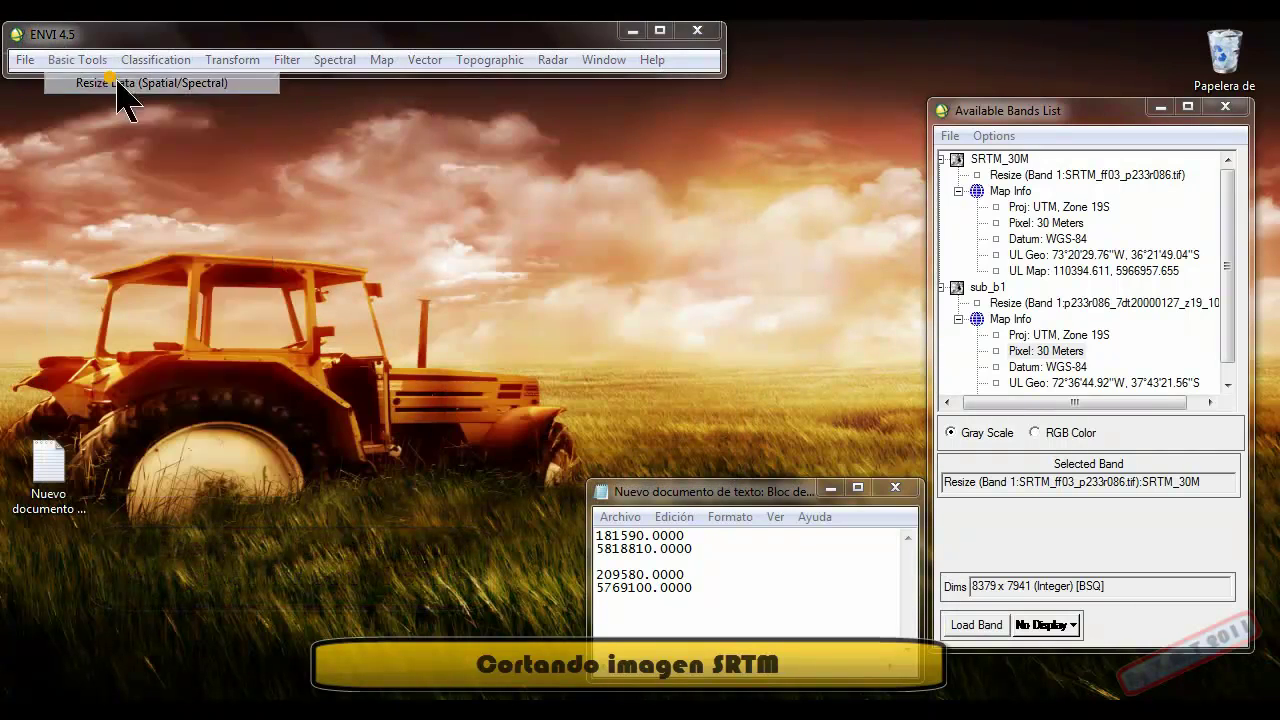
pyautogui.click(243, 149)
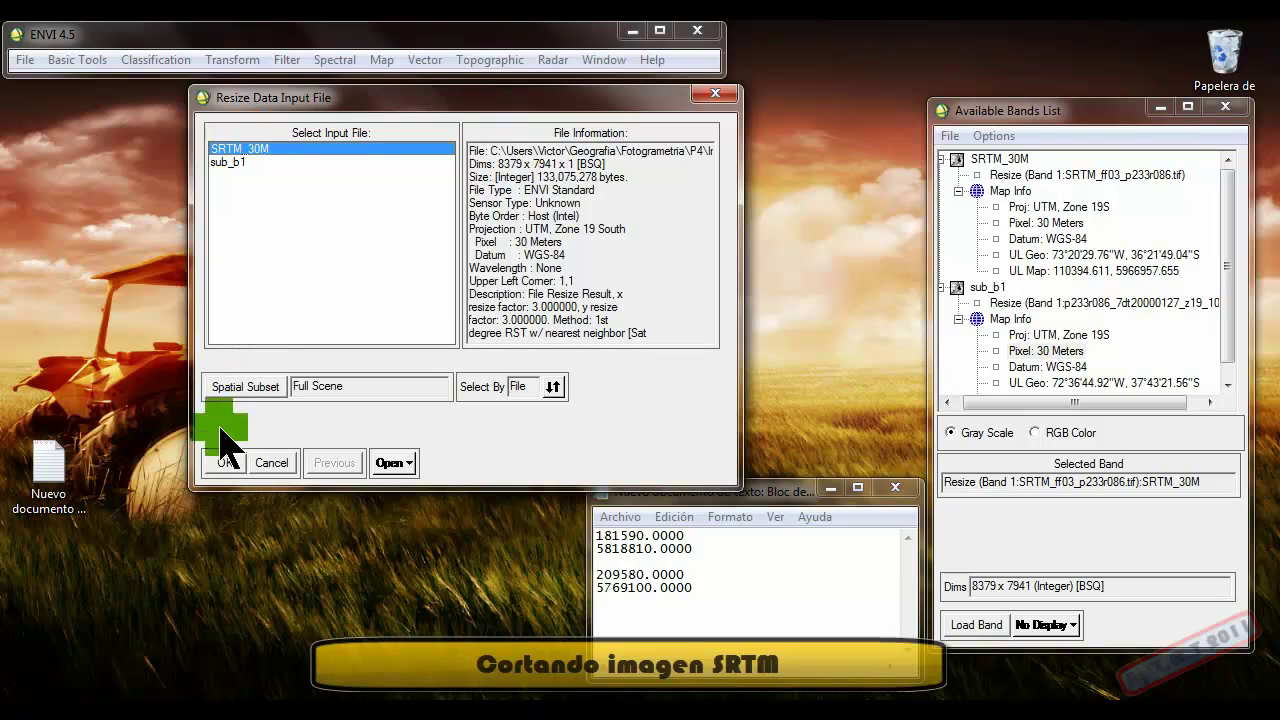
pyautogui.click(230, 388)
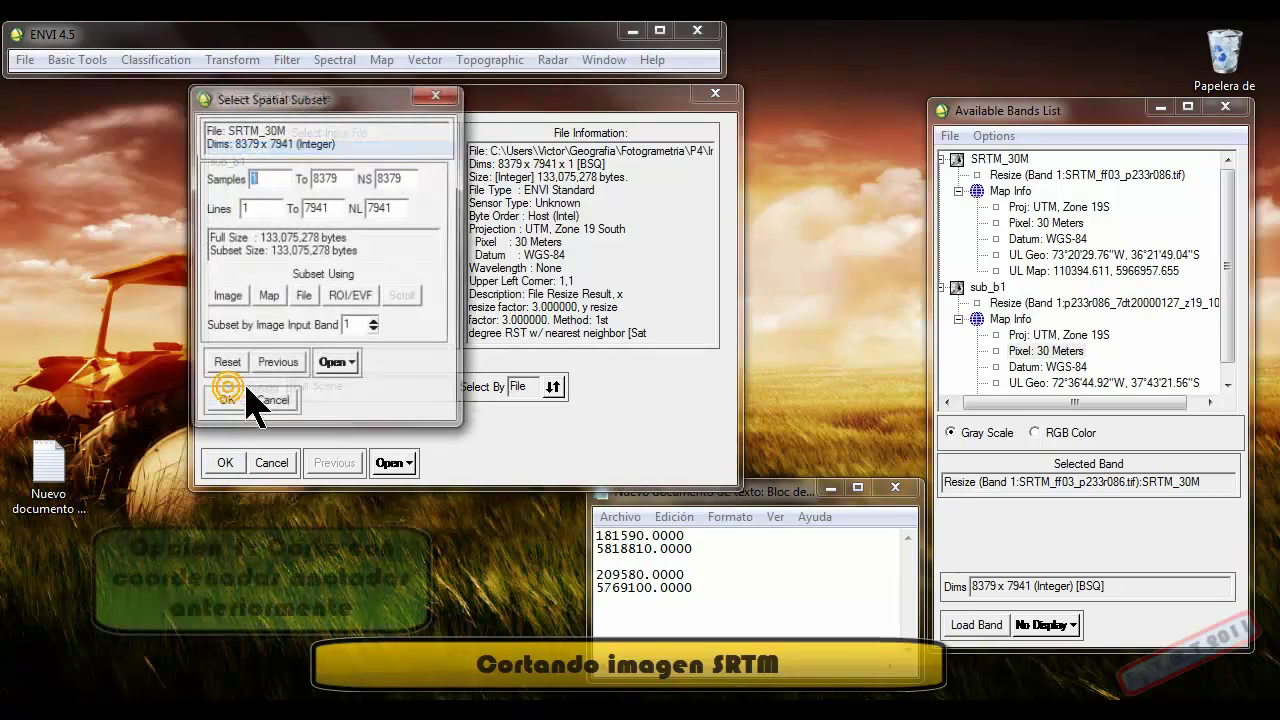
pyautogui.click(268, 297)
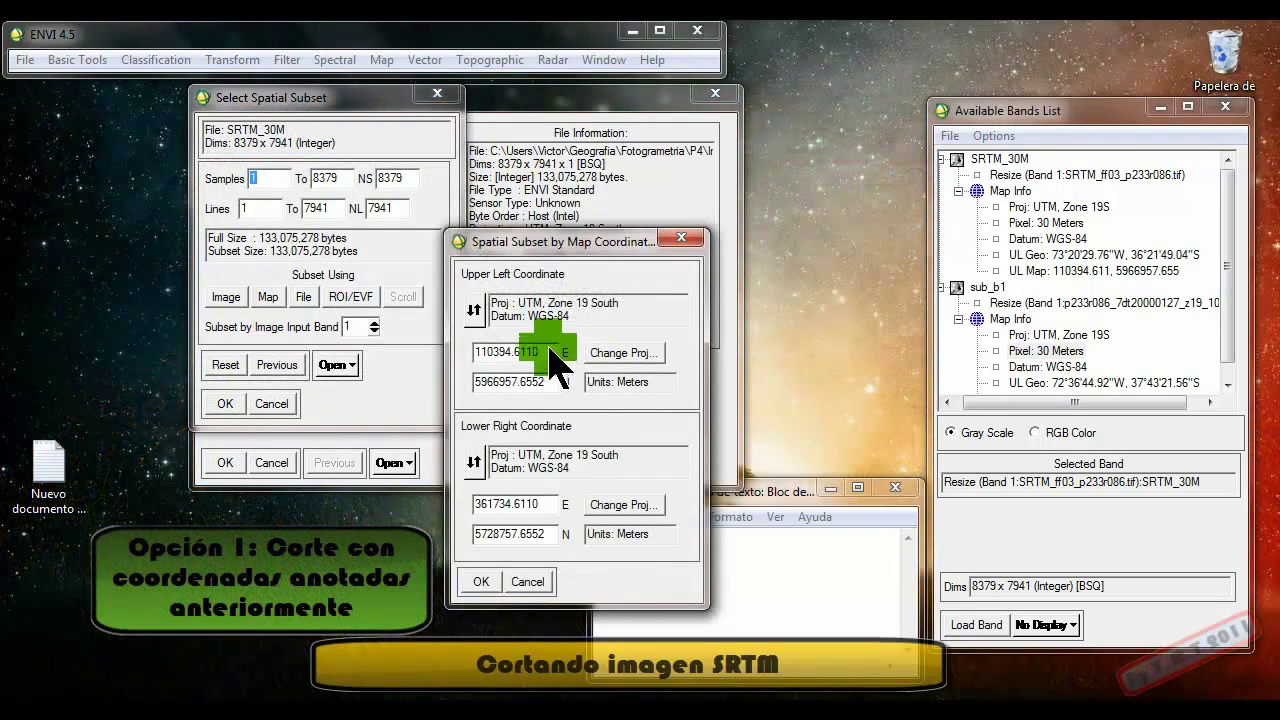
pyautogui.moveTo(575, 245); pyautogui.dragTo(743, 113)
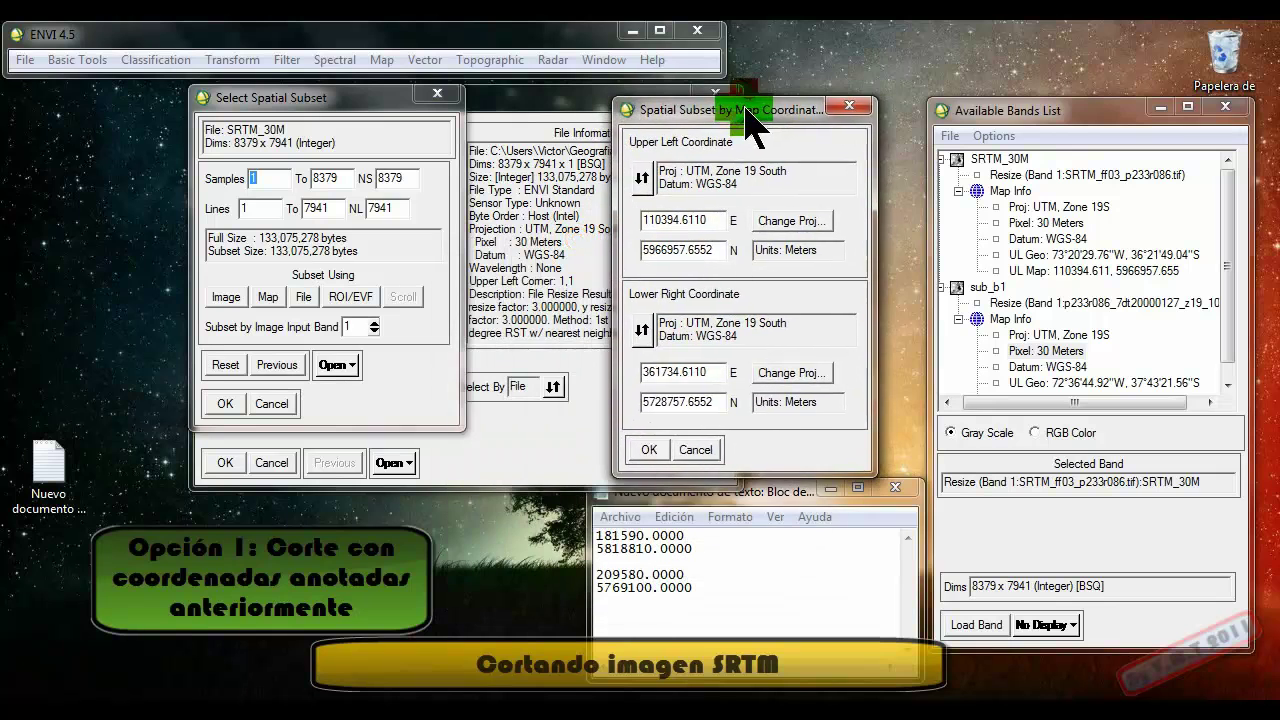
pyautogui.click(617, 537)
pyautogui.moveTo(617, 537); pyautogui.dragTo(748, 603)
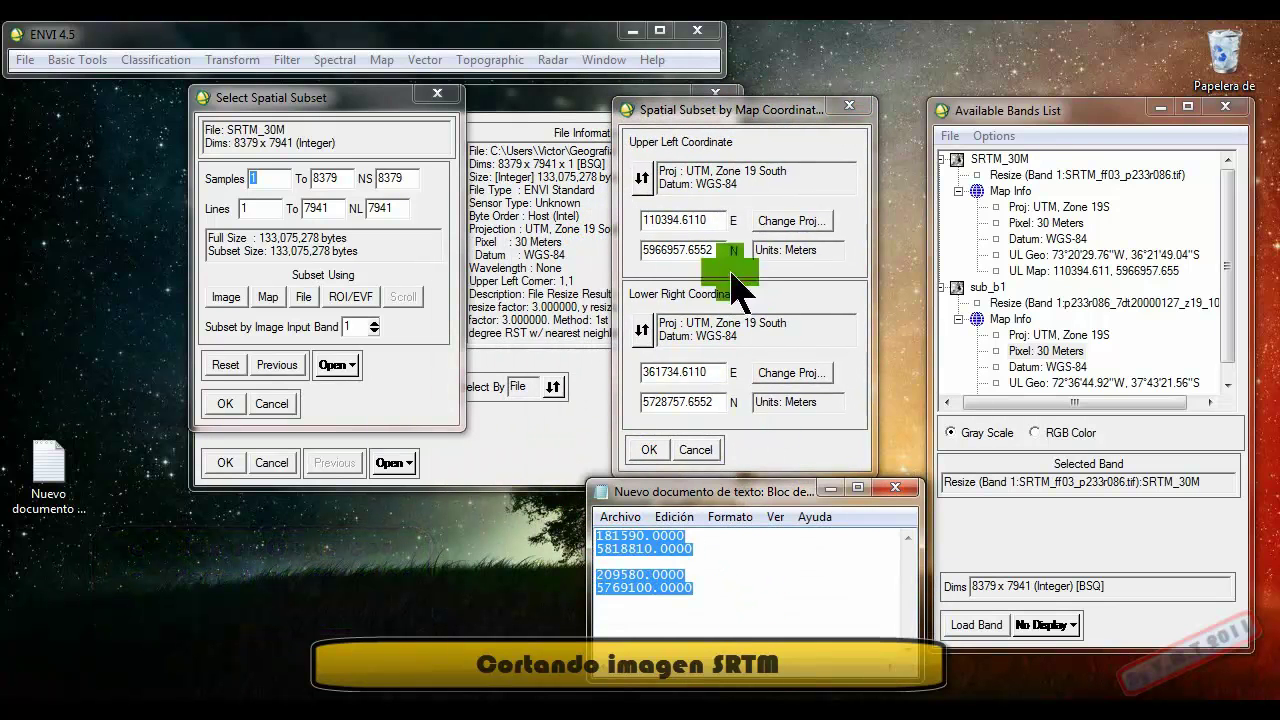
pyautogui.click(737, 214)
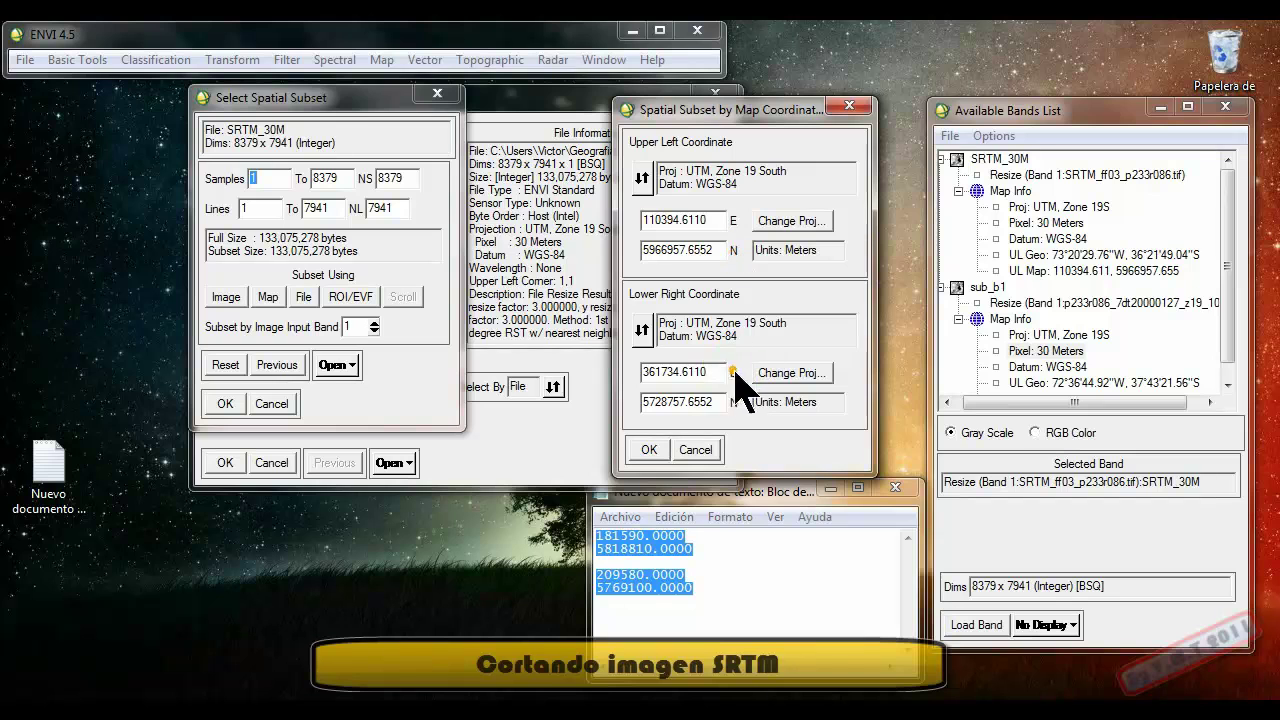
pyautogui.click(849, 105)
# Define the spatial subset of SRTM_30M from the extent of the sub_b1 file
pyautogui.click(303, 296)
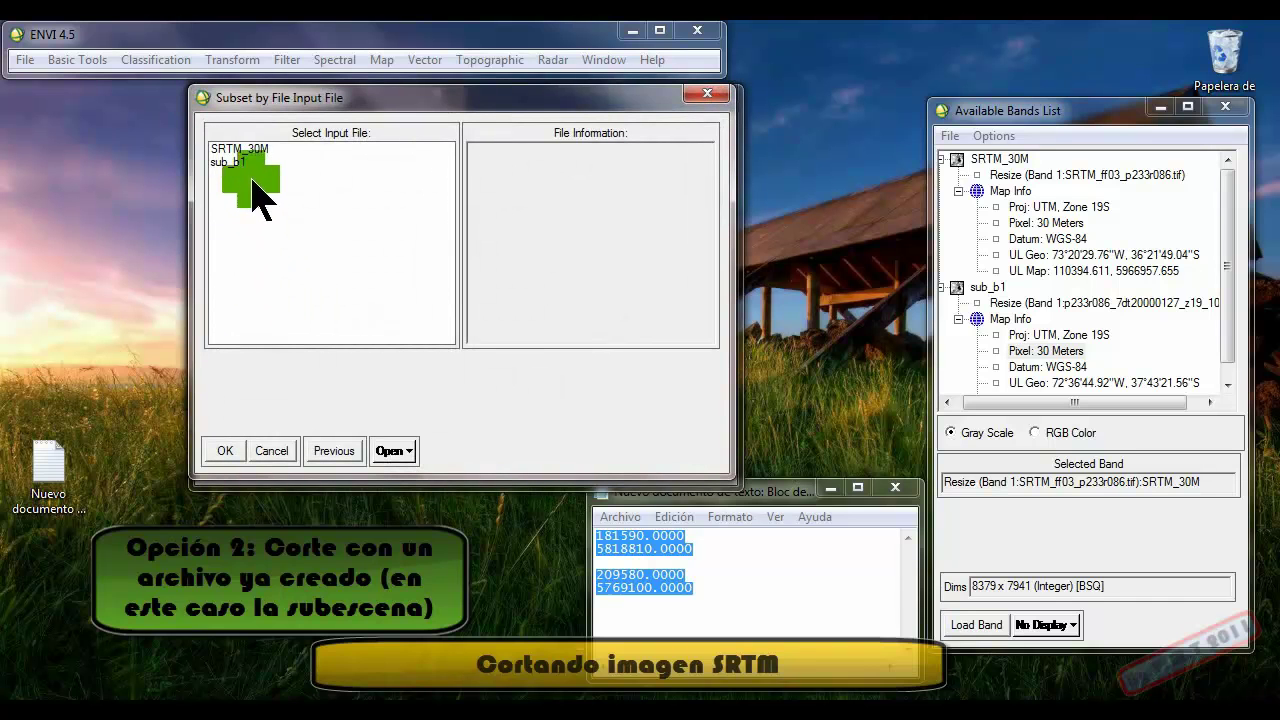
pyautogui.click(231, 166)
pyautogui.click(224, 450)
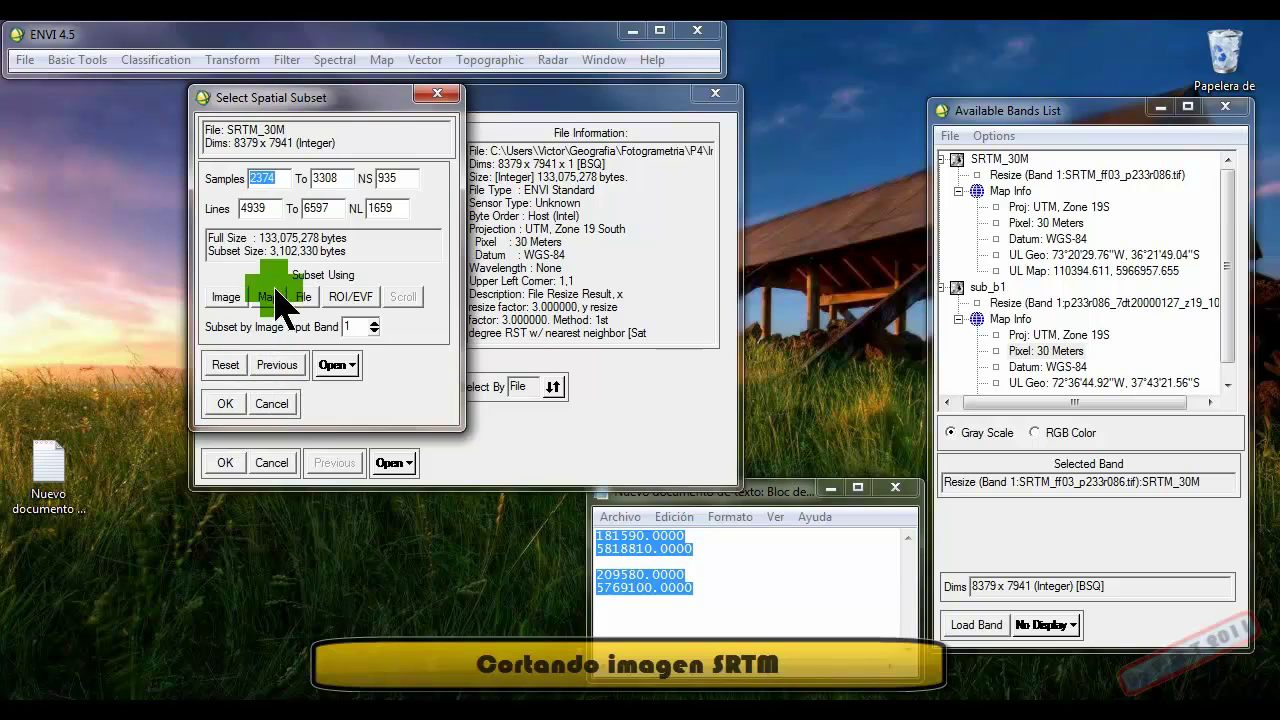
# Check the subset's upper-left and lower-right map coordinates against the coordinates noted in the text document
pyautogui.click(268, 297)
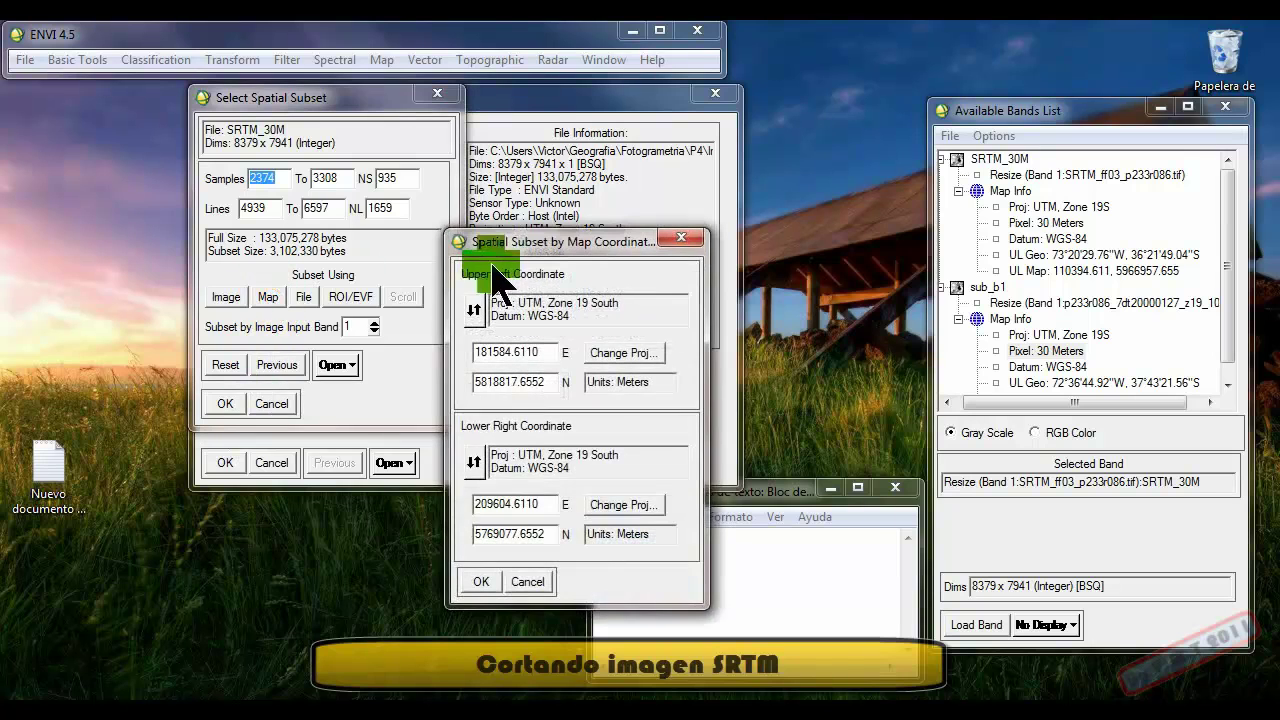
pyautogui.moveTo(416, 310); pyautogui.dragTo(355, 348)
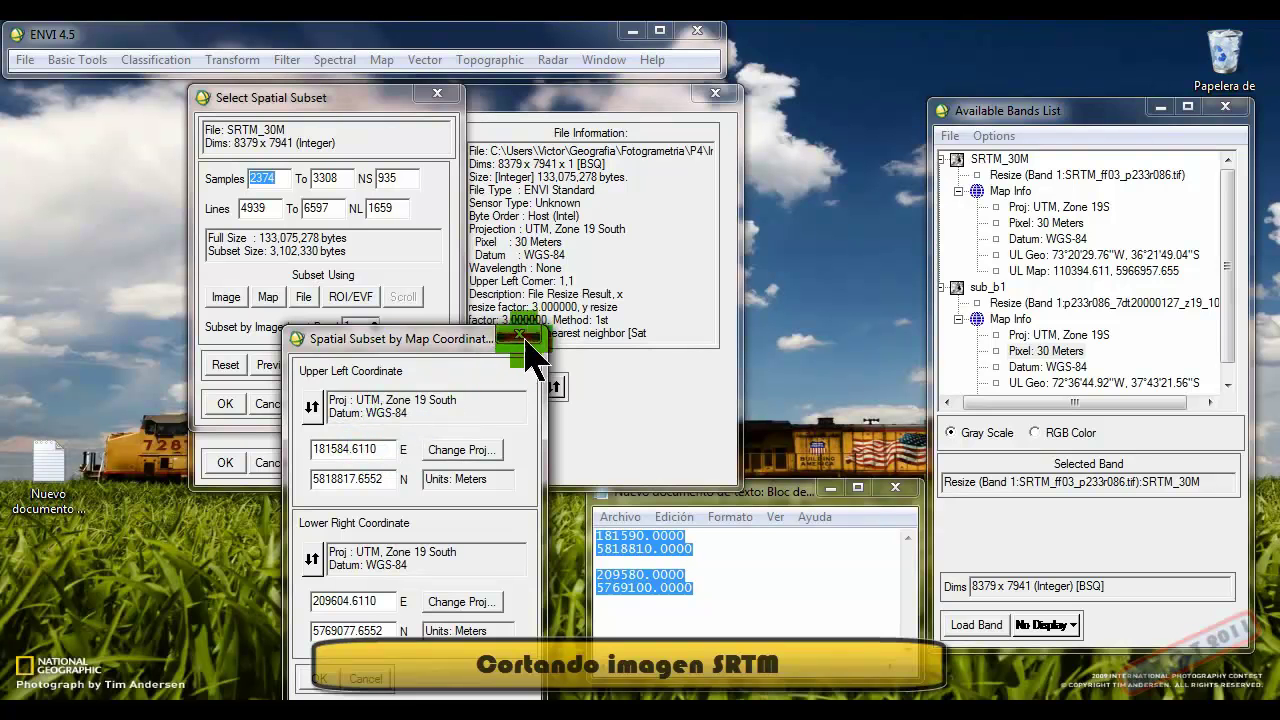
pyautogui.click(520, 336)
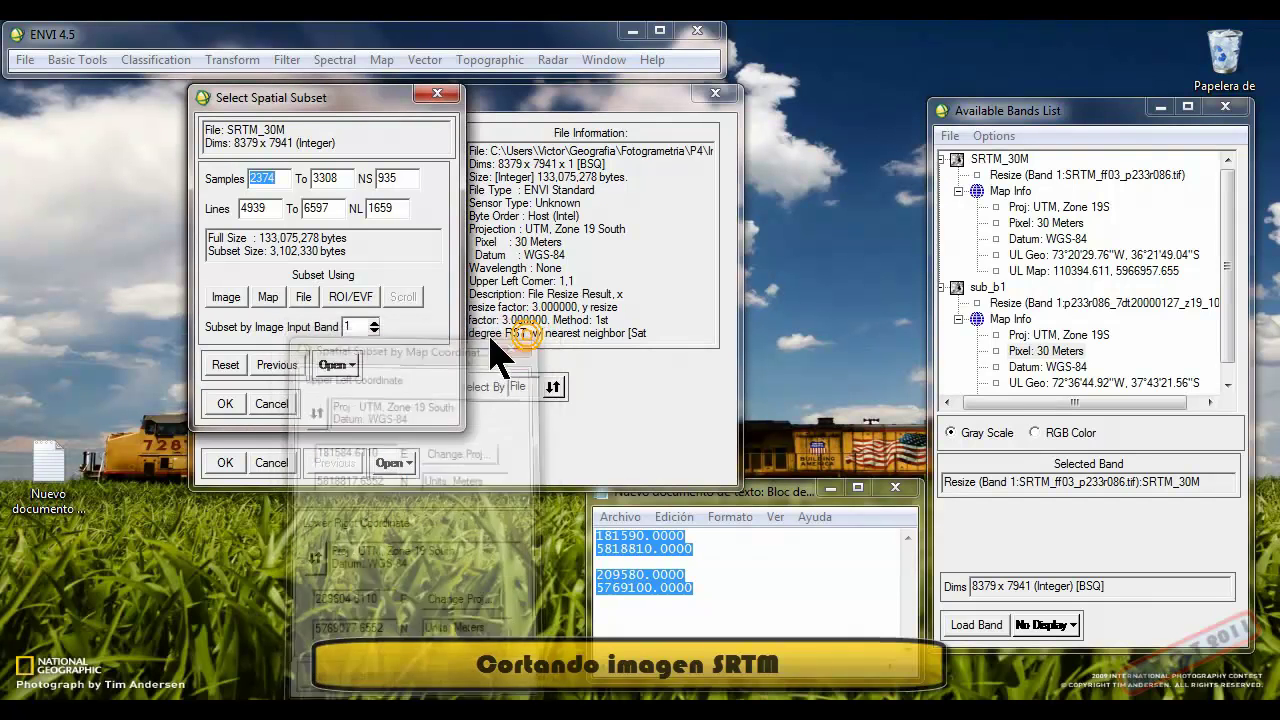
# Accept the subset and output the cropped SRTM image to a file named SRTM_subescena in the SRTM folder
pyautogui.click(225, 404)
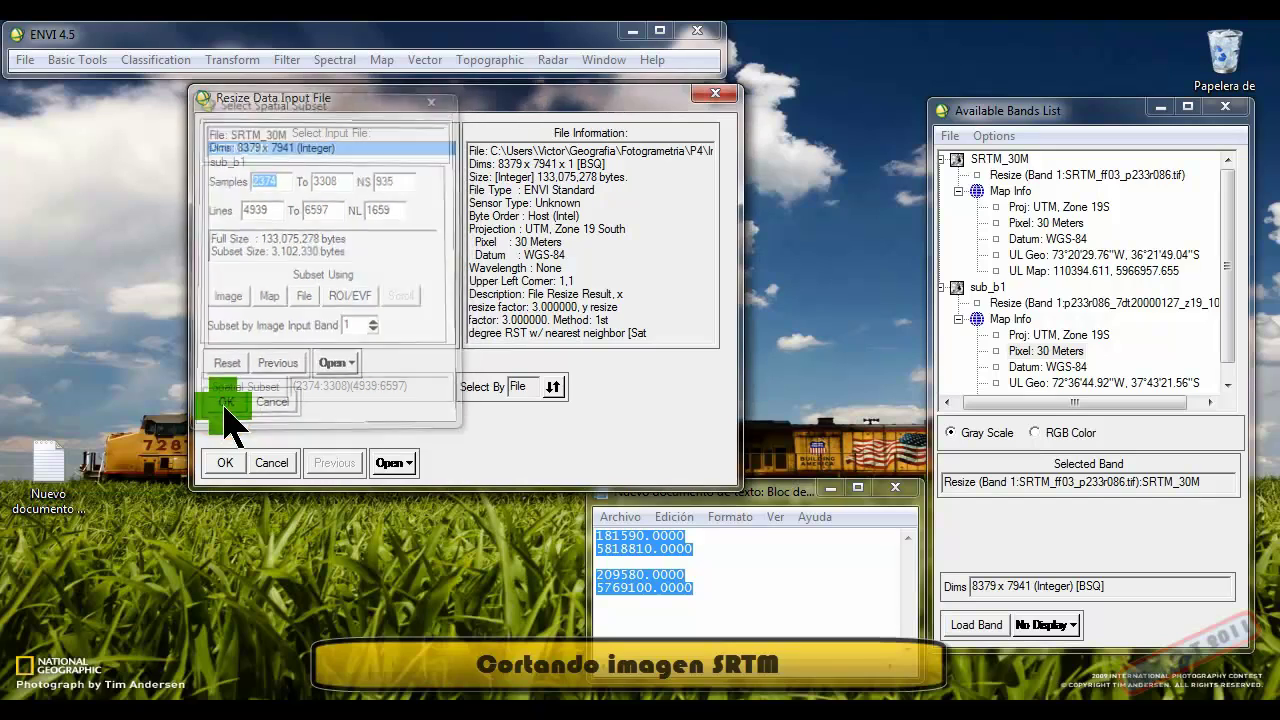
pyautogui.click(225, 463)
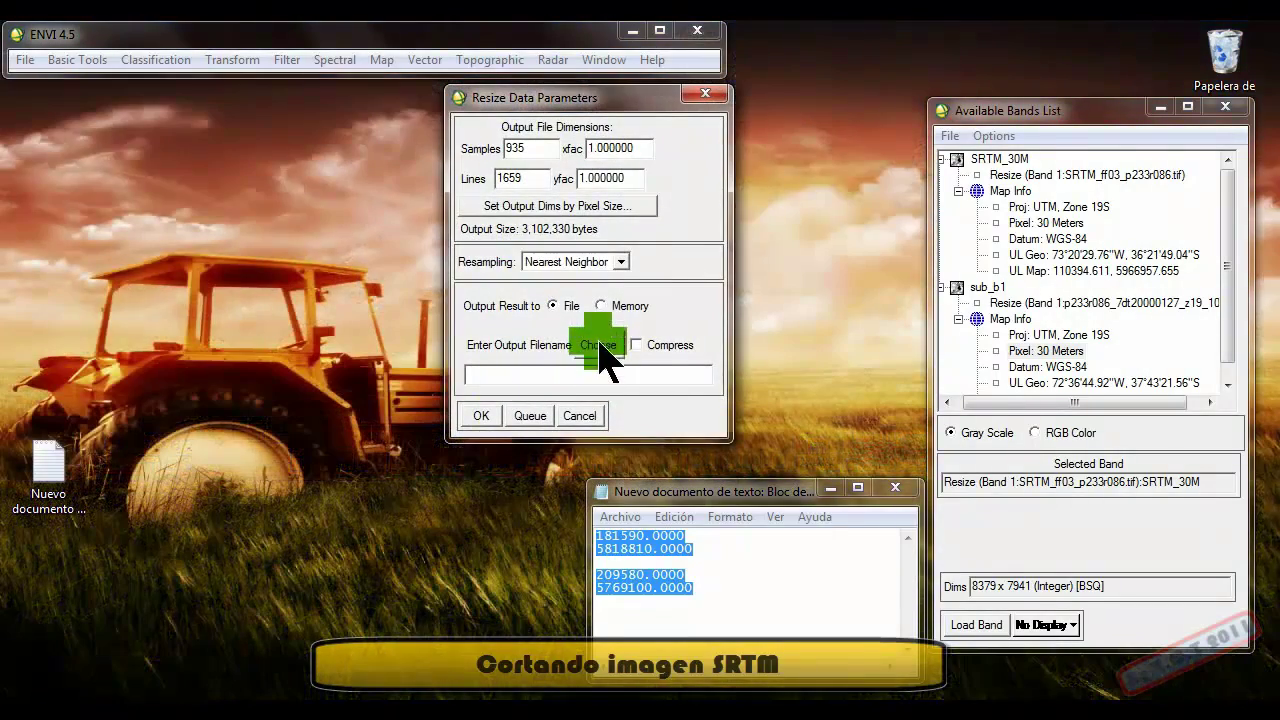
pyautogui.click(598, 345)
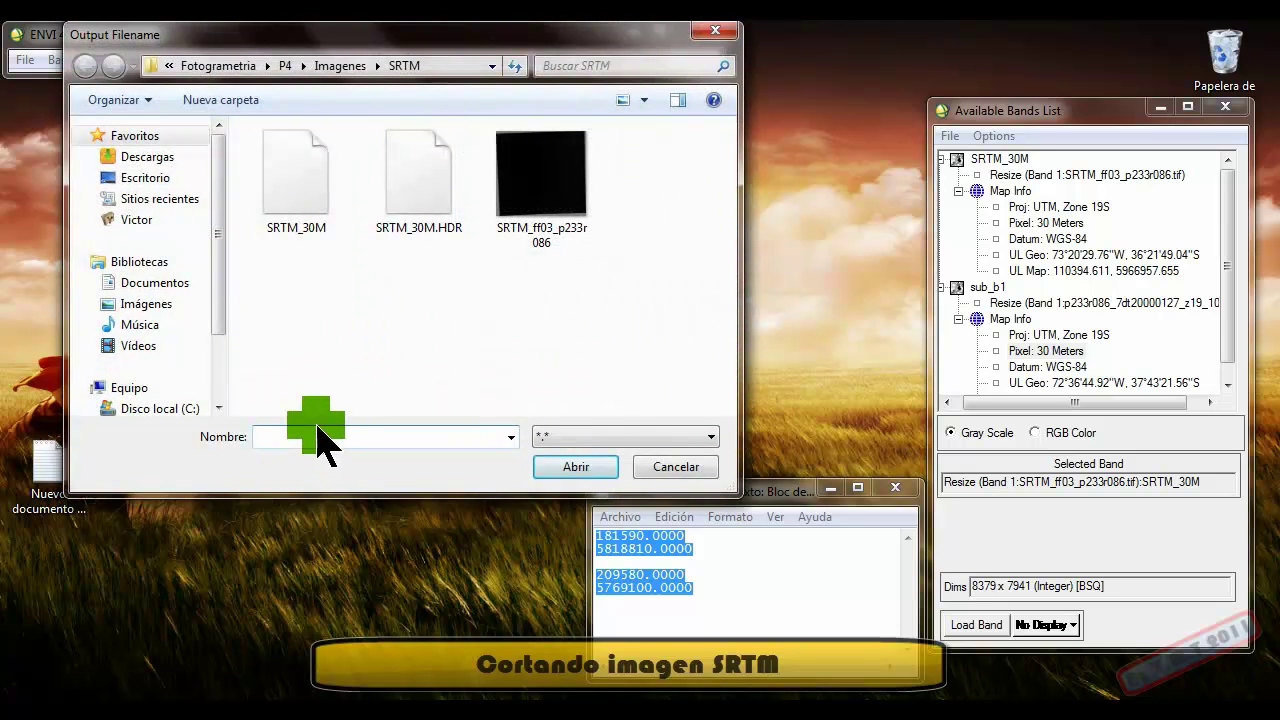
pyautogui.write('SRT')
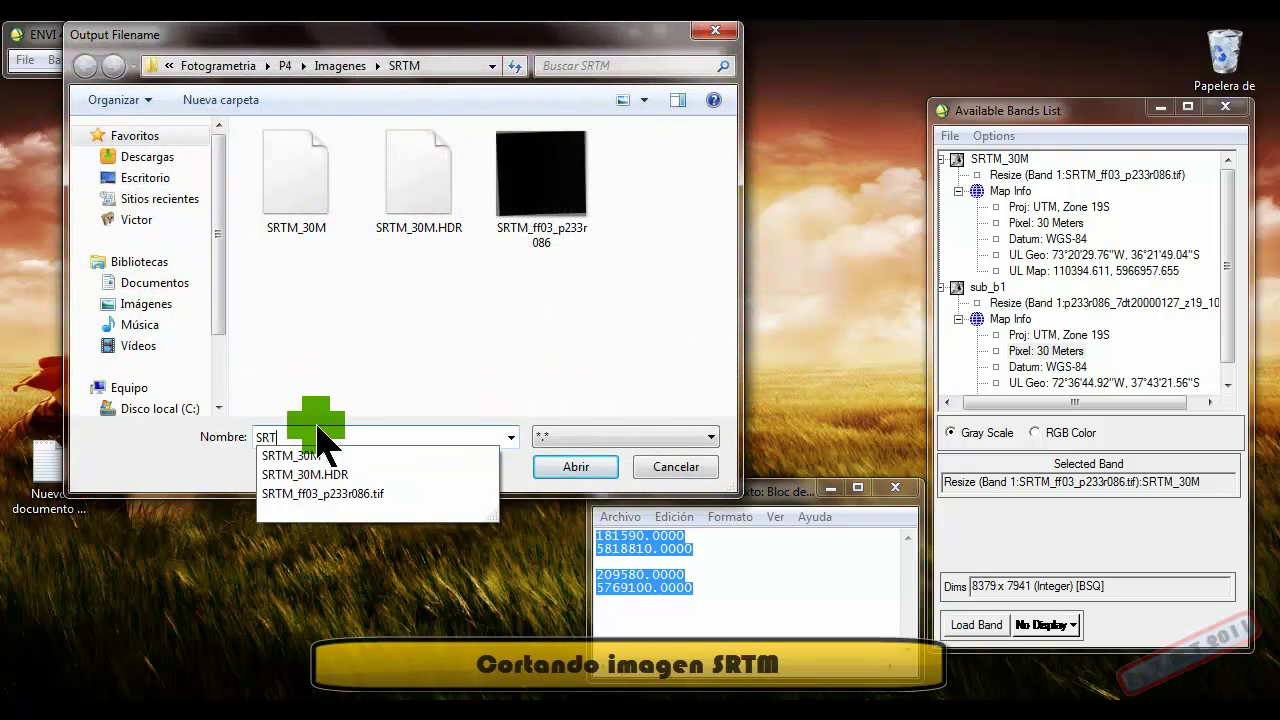
pyautogui.write('M_subescena')
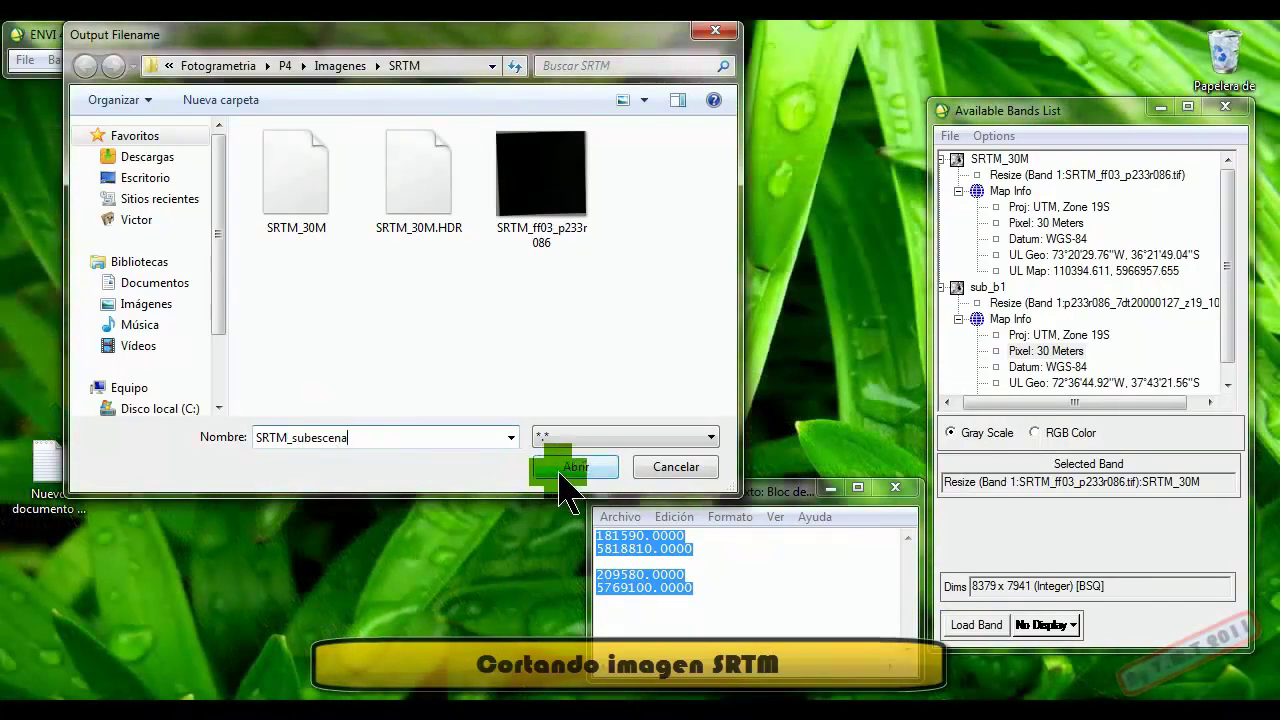
pyautogui.click(557, 470)
pyautogui.click(478, 416)
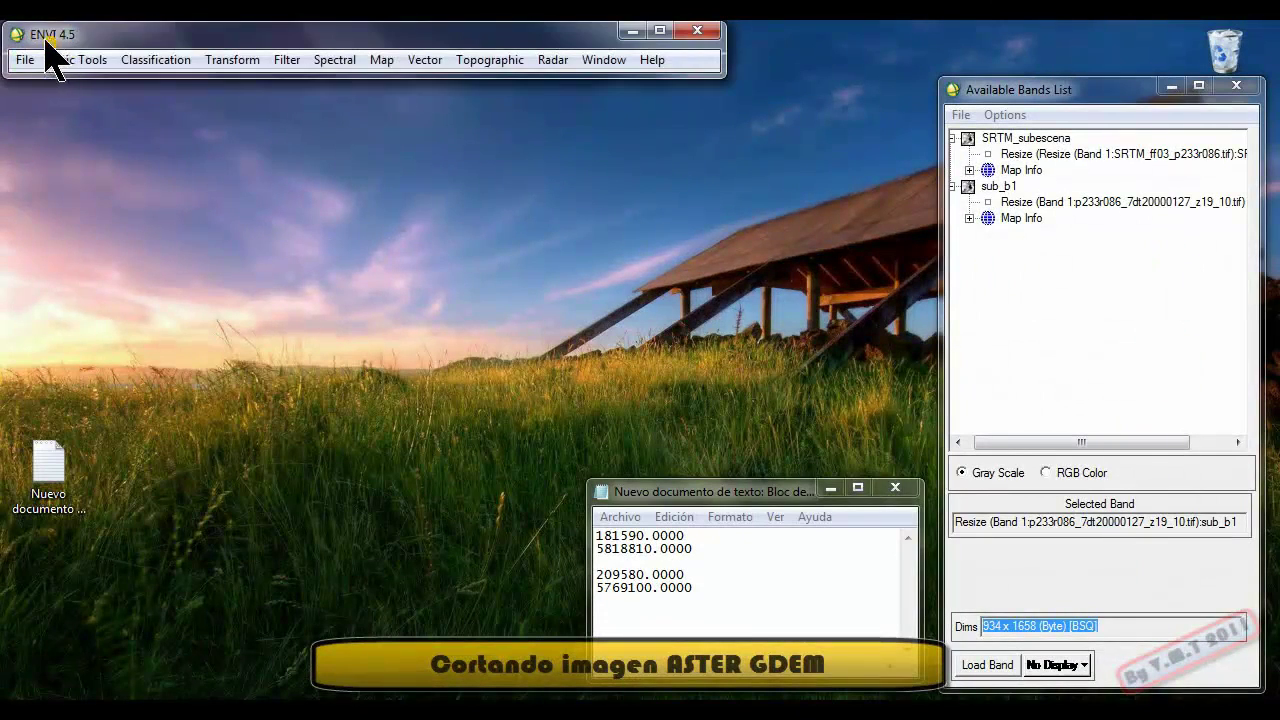
# Open the image ASTGTM_S38W073_dem from the ASTGTM_S38W073 folder under P4, Imagenes, ASTER
pyautogui.click(24, 60)
pyautogui.click(100, 55)
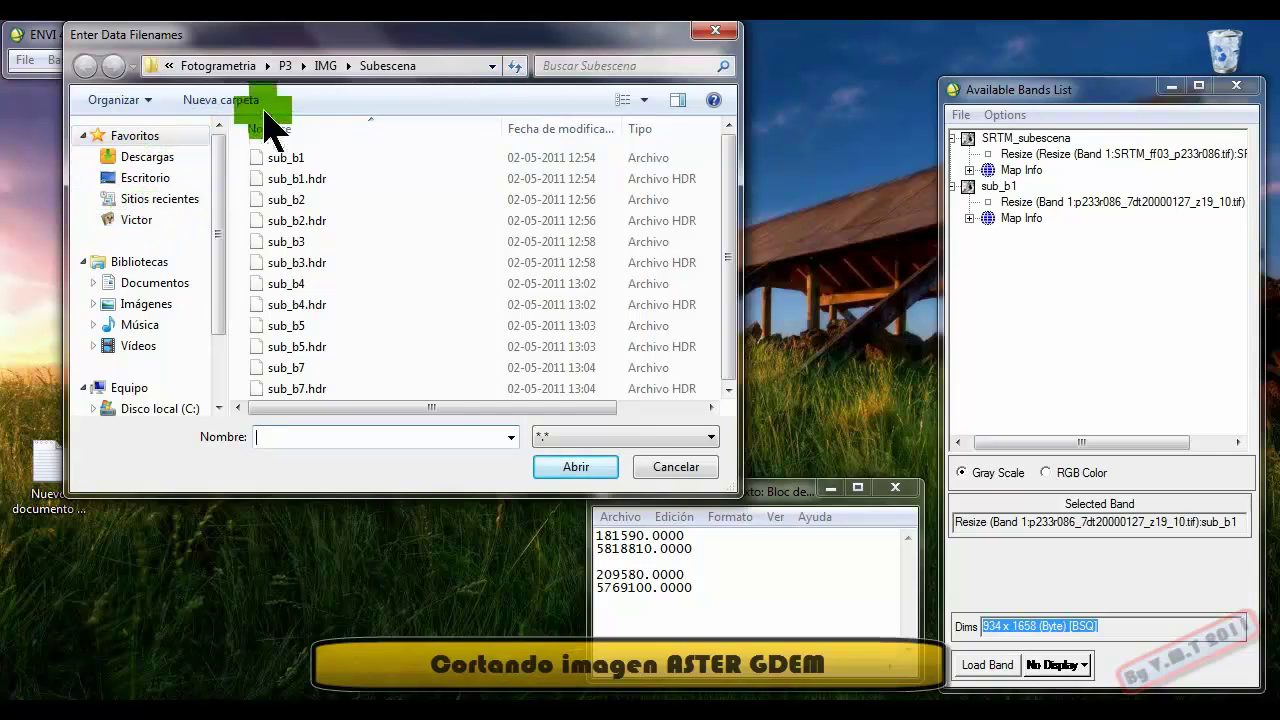
pyautogui.click(244, 66)
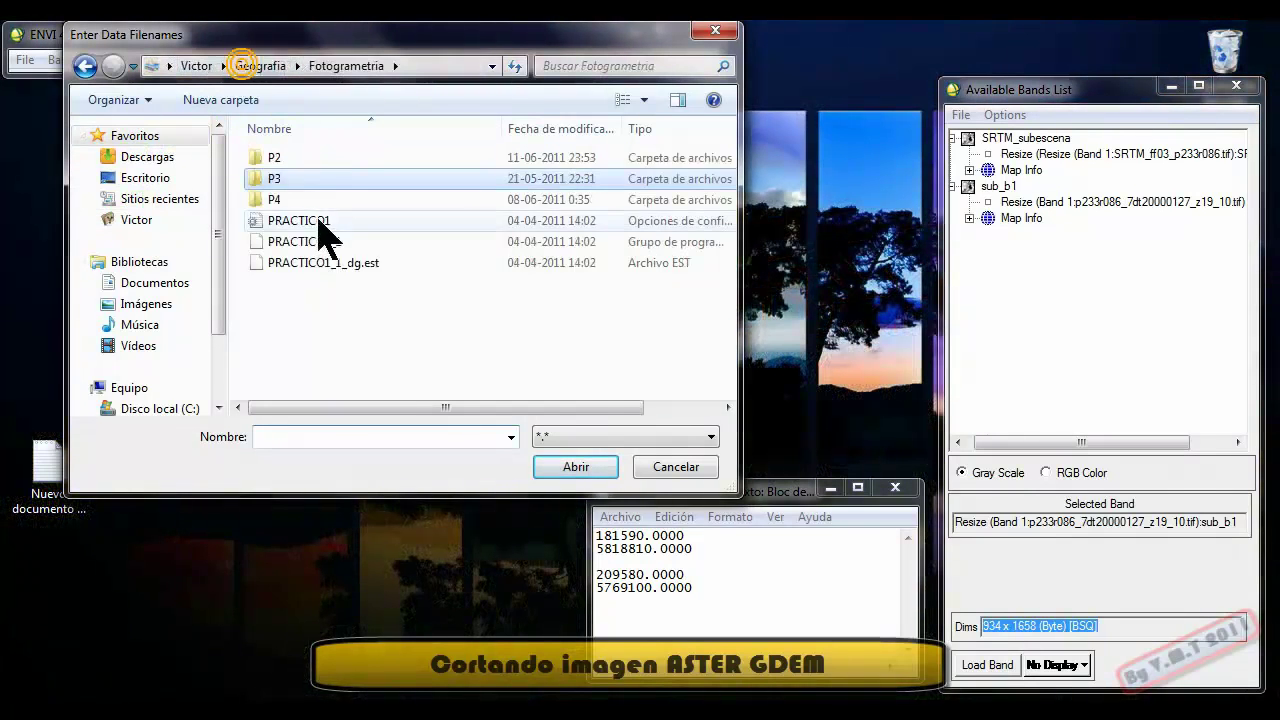
pyautogui.doubleClick(270, 200)
pyautogui.doubleClick(277, 158)
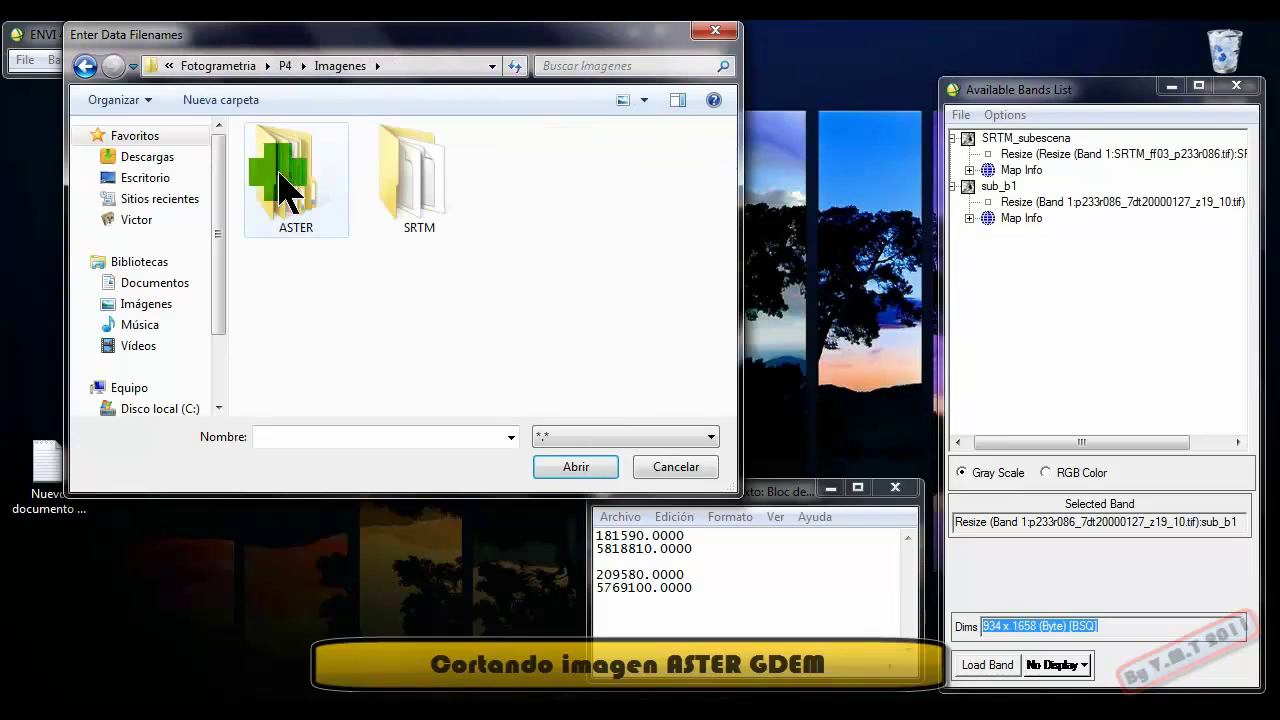
pyautogui.doubleClick(296, 180)
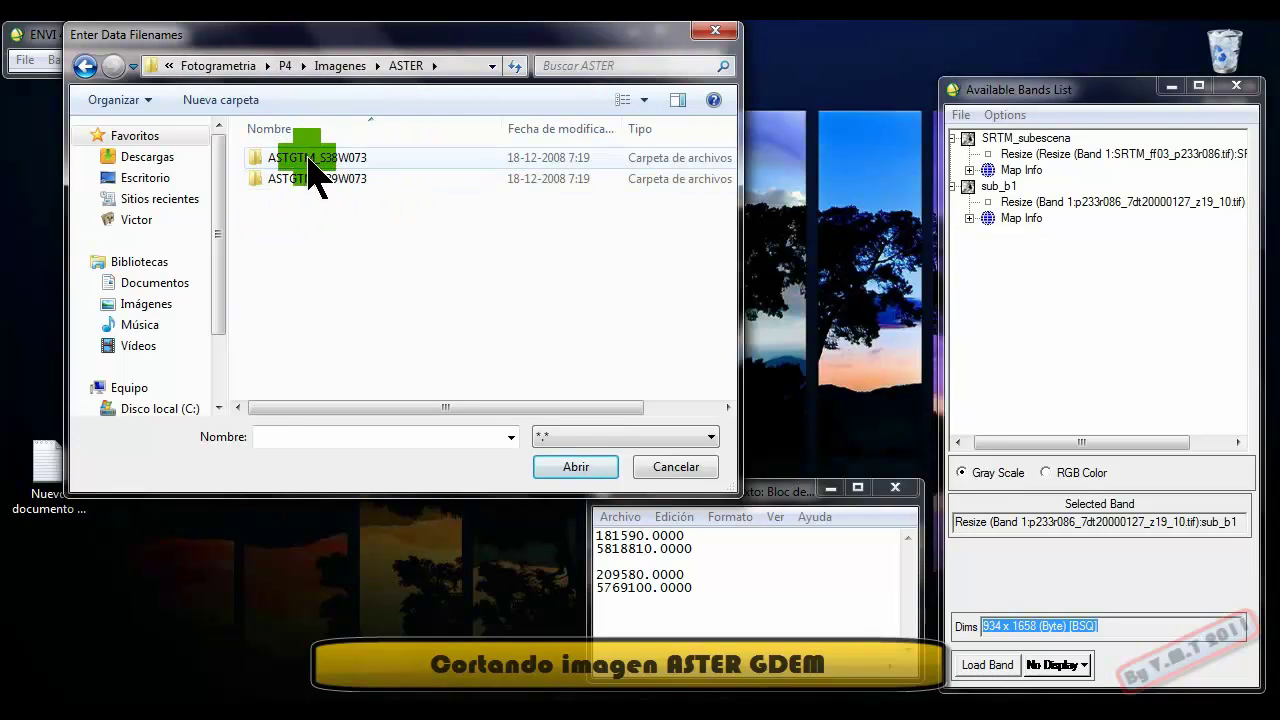
pyautogui.doubleClick(316, 160)
pyautogui.click(305, 205)
pyautogui.click(572, 468)
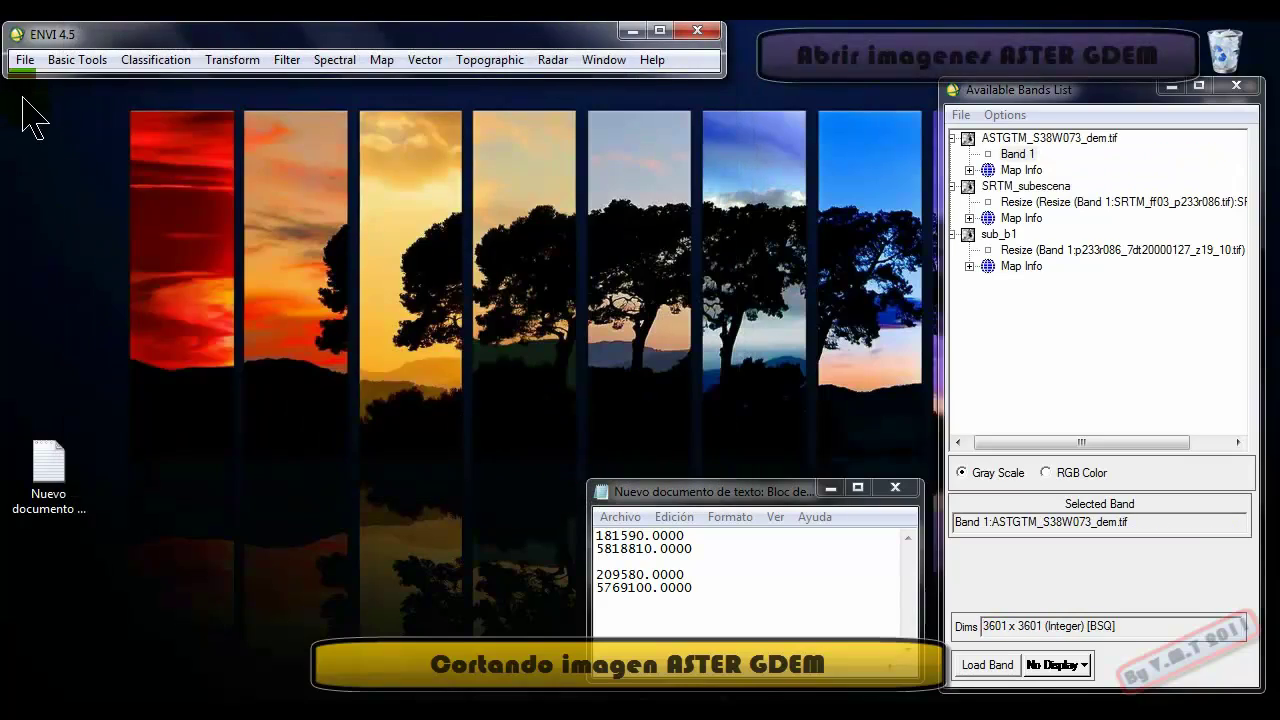
# Open the image ASTGTM_S39W073_dem from the ASTGTM_S39W073 folder under ASTER
pyautogui.click(25, 60)
pyautogui.click(90, 80)
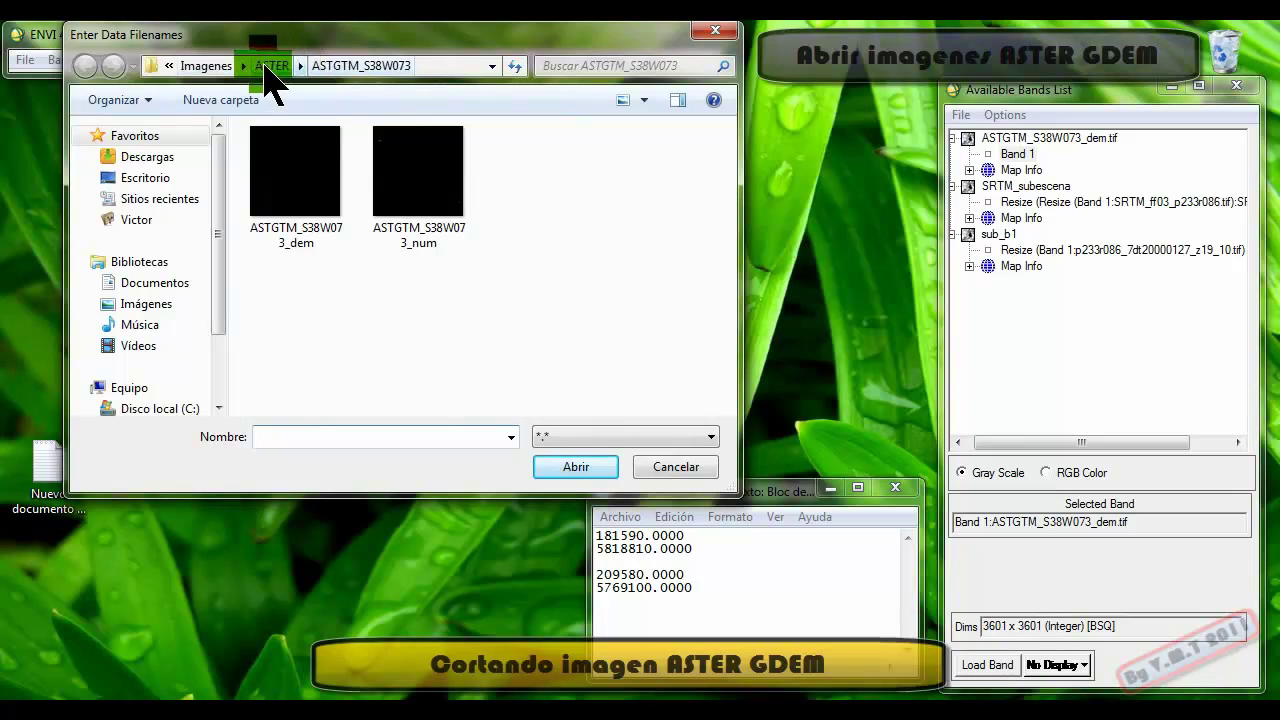
pyautogui.click(268, 66)
pyautogui.doubleClick(303, 178)
pyautogui.click(285, 185)
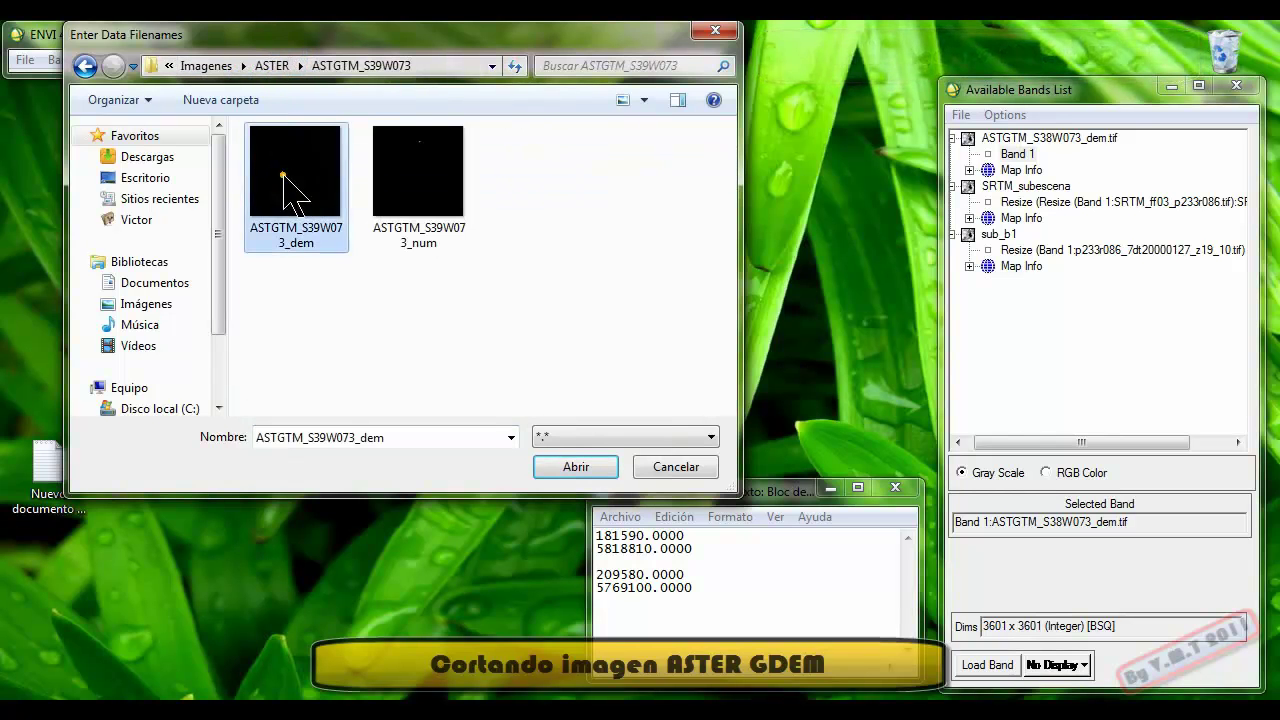
pyautogui.click(578, 466)
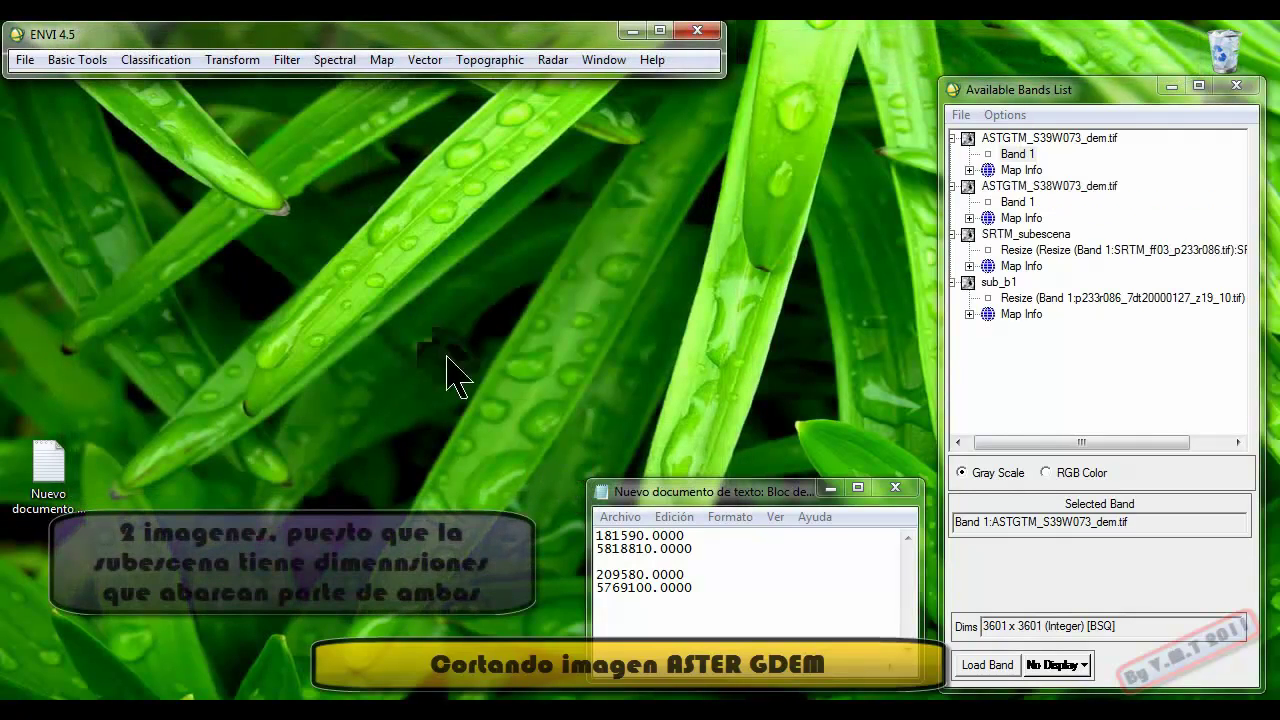
# Start a georeferenced mosaic and import ASTGTM_S39W073_dem.tif and ASTGTM_S38W073_dem.tif into it
pyautogui.click(76, 60)
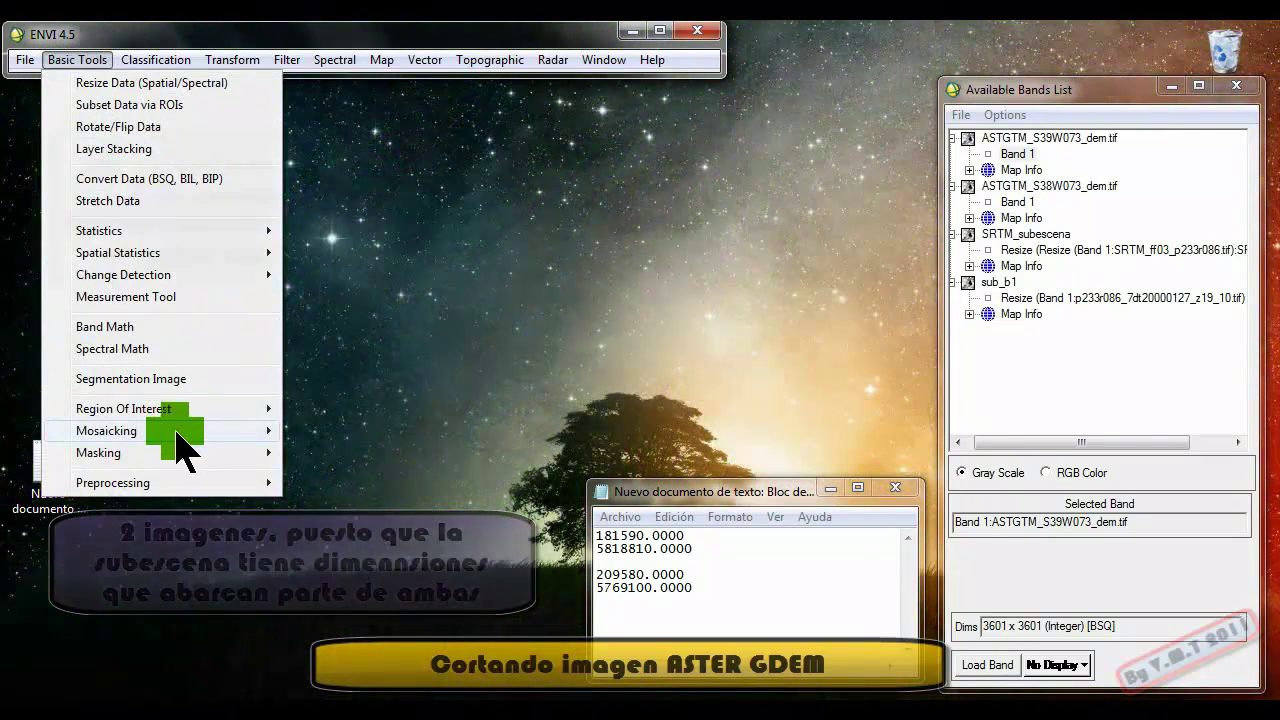
pyautogui.moveTo(177, 431)
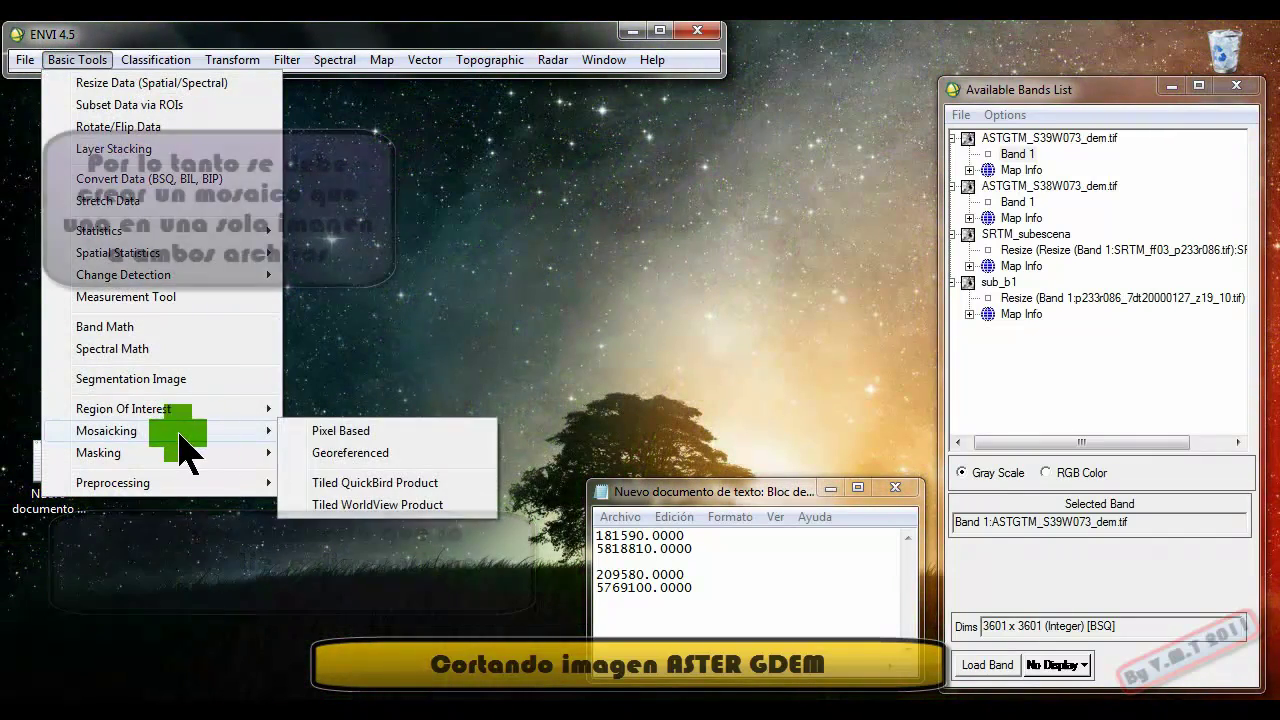
pyautogui.click(352, 453)
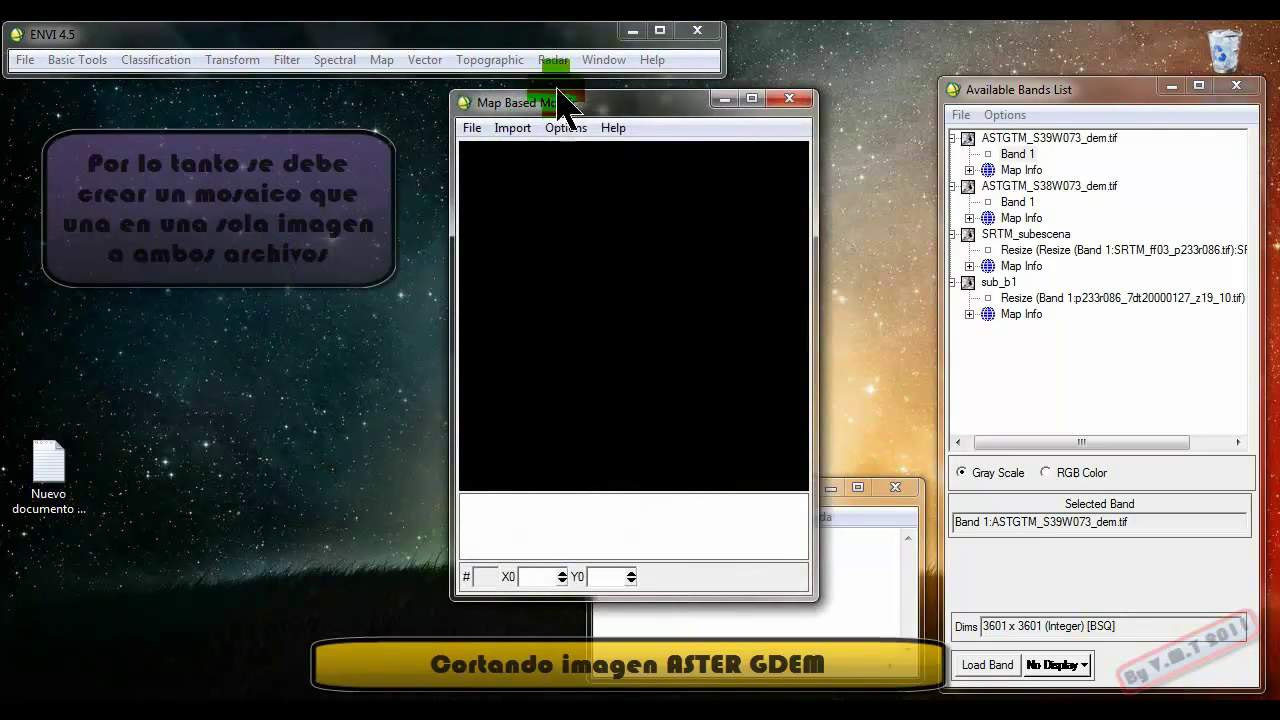
pyautogui.moveTo(550, 110); pyautogui.dragTo(252, 116)
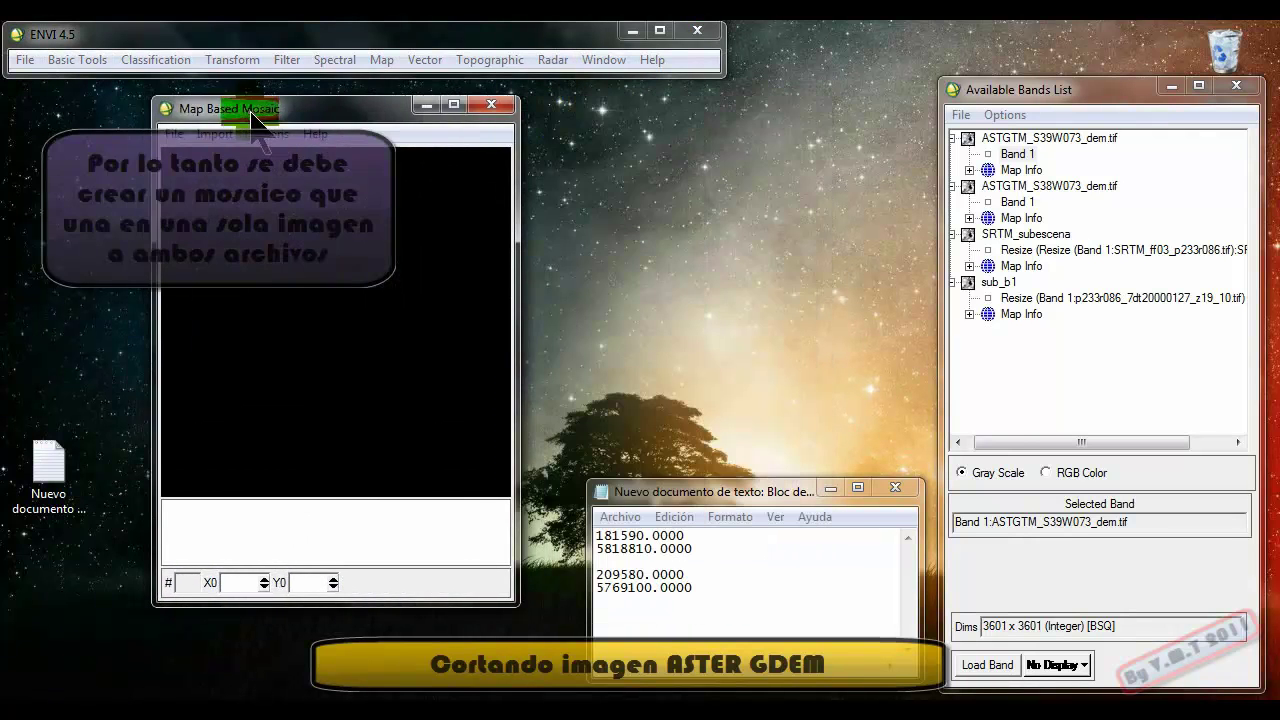
pyautogui.click(213, 133)
pyautogui.click(240, 157)
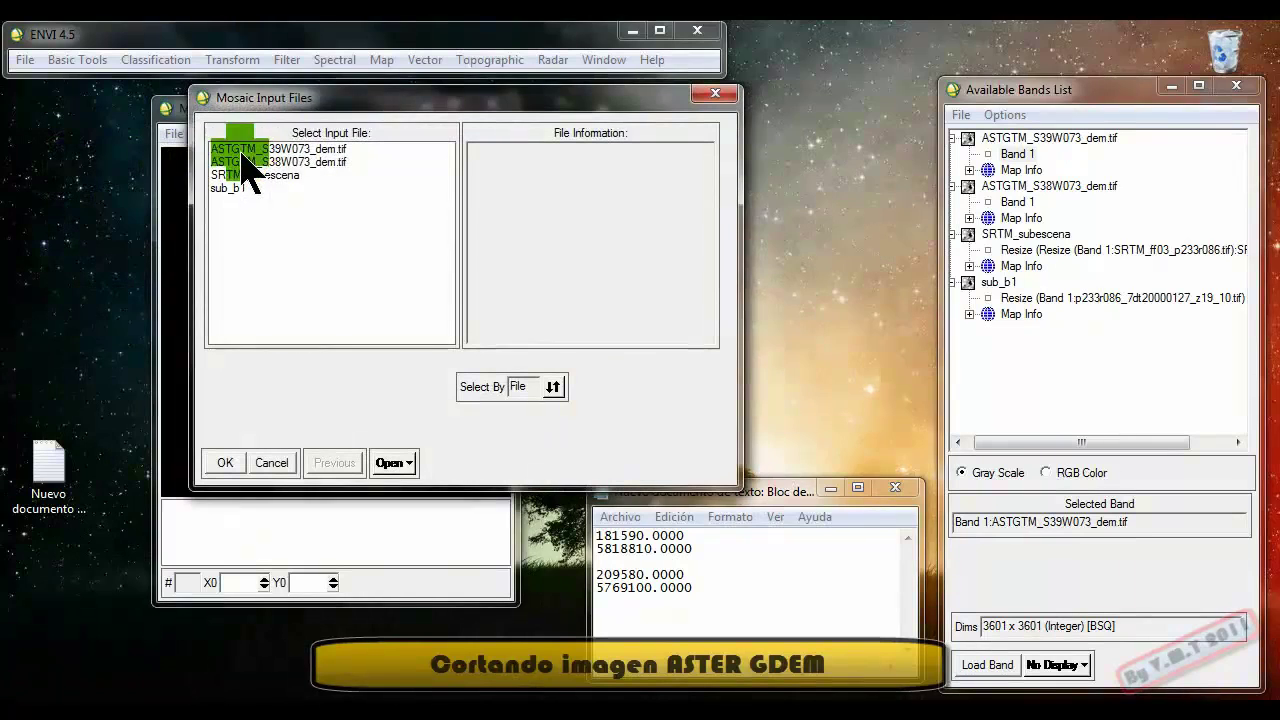
pyautogui.click(279, 148)
pyautogui.keyDown('shift'); pyautogui.click(284, 161); pyautogui.keyUp('shift')
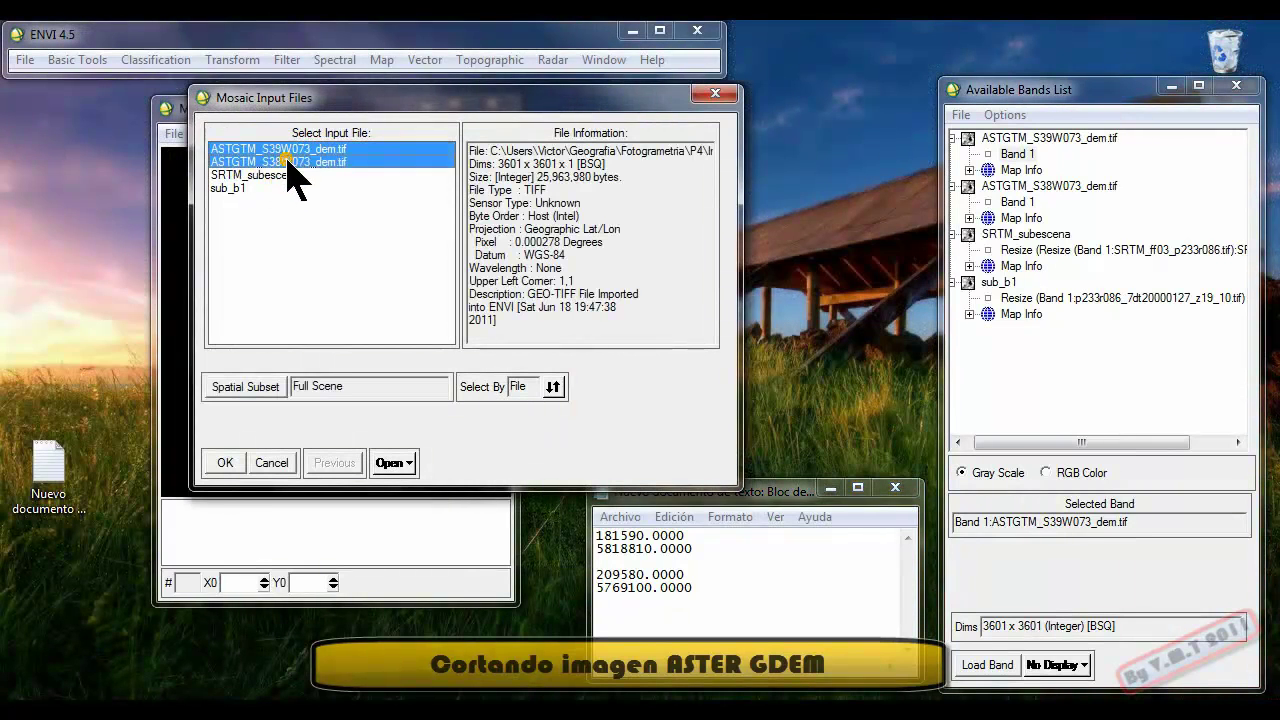
pyautogui.click(224, 462)
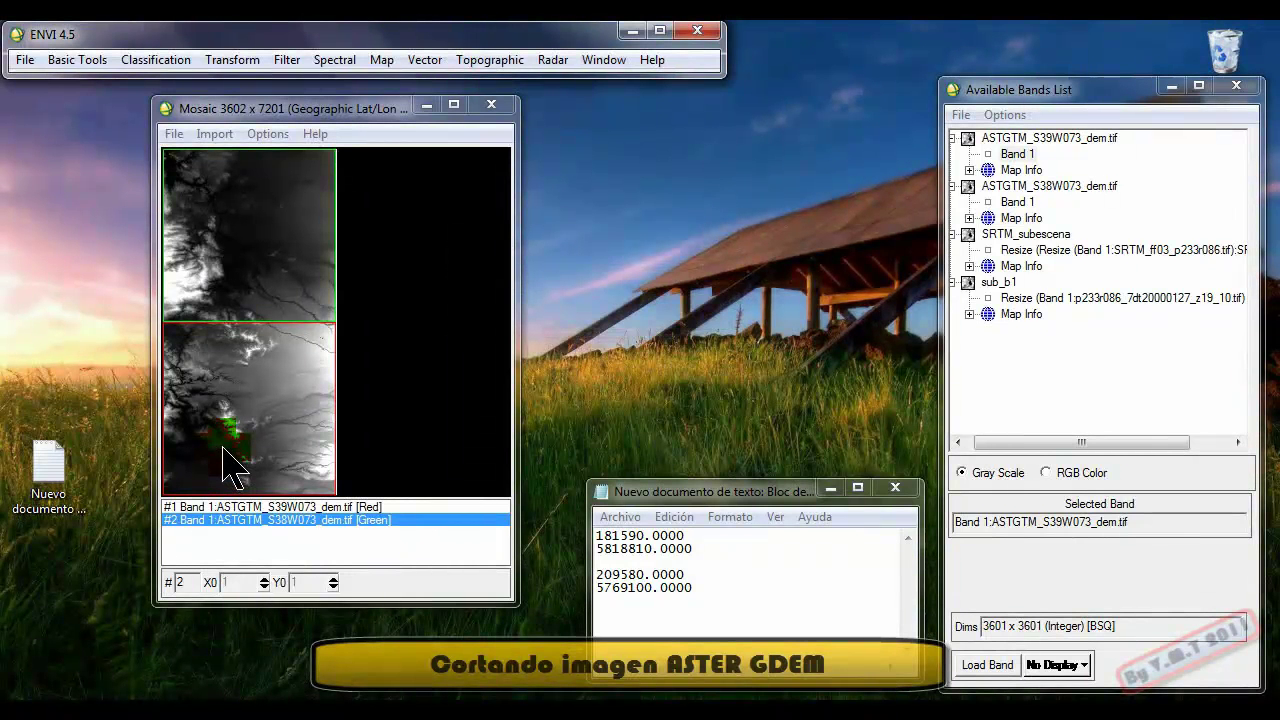
# Apply the mosaic and output it to a file named ASTER_mosaico in the P4 Imagenes ASTER folder
pyautogui.click(173, 134)
pyautogui.click(207, 158)
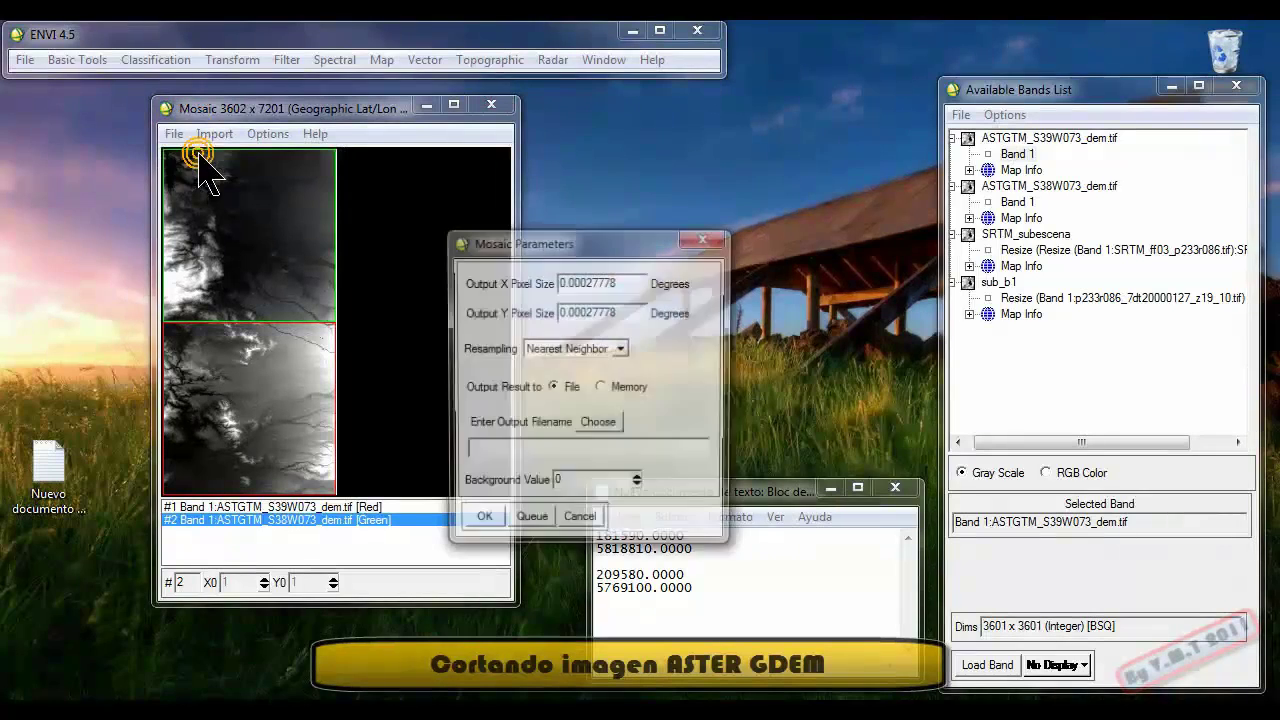
pyautogui.click(555, 388)
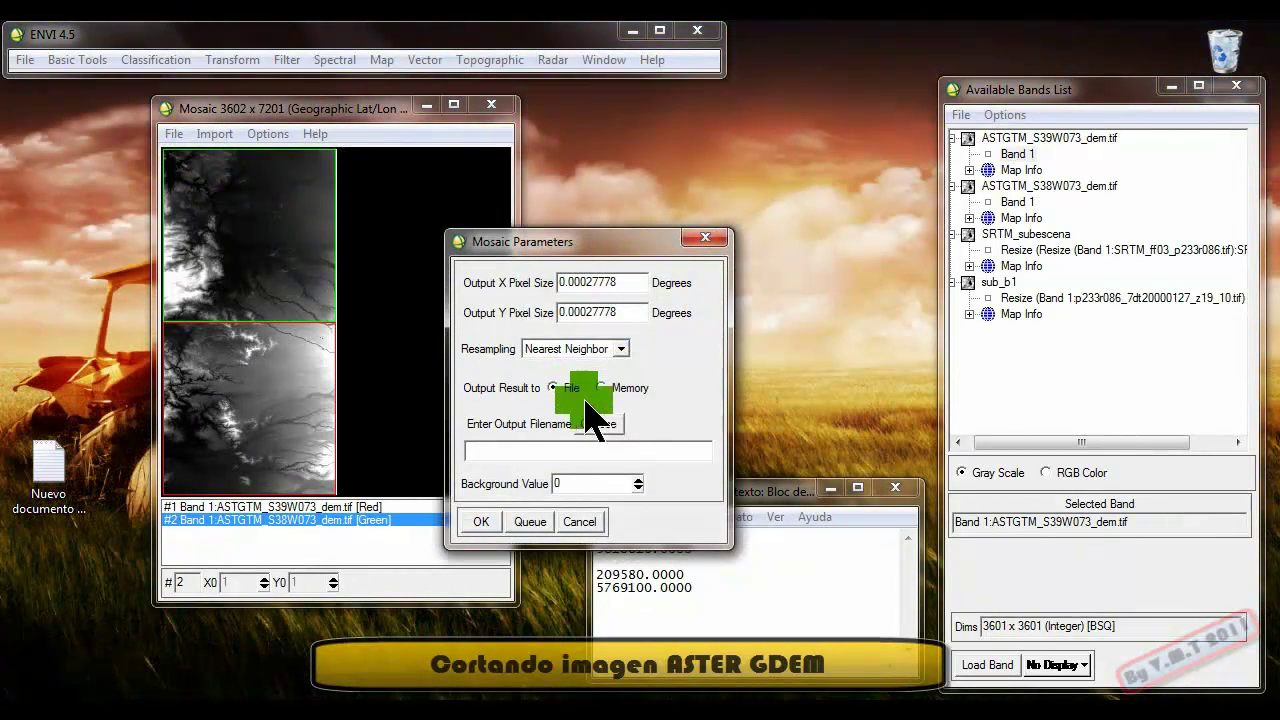
pyautogui.click(600, 425)
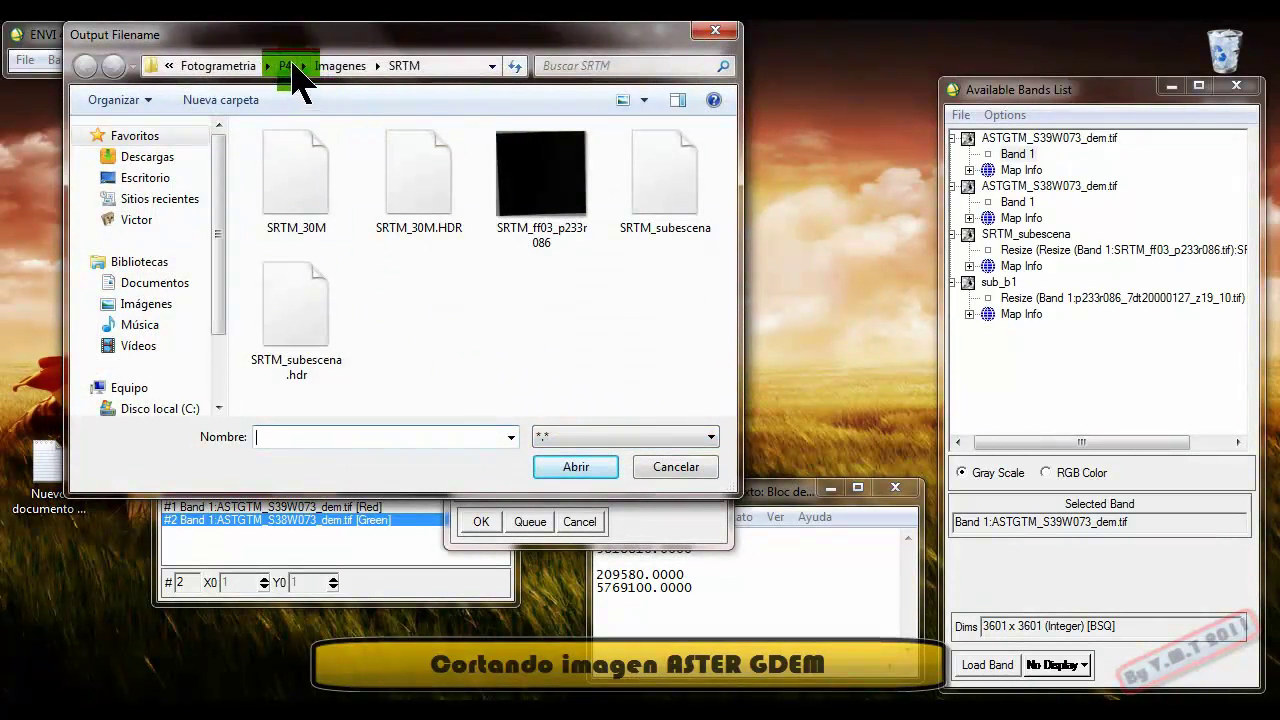
pyautogui.click(341, 67)
pyautogui.doubleClick(295, 200)
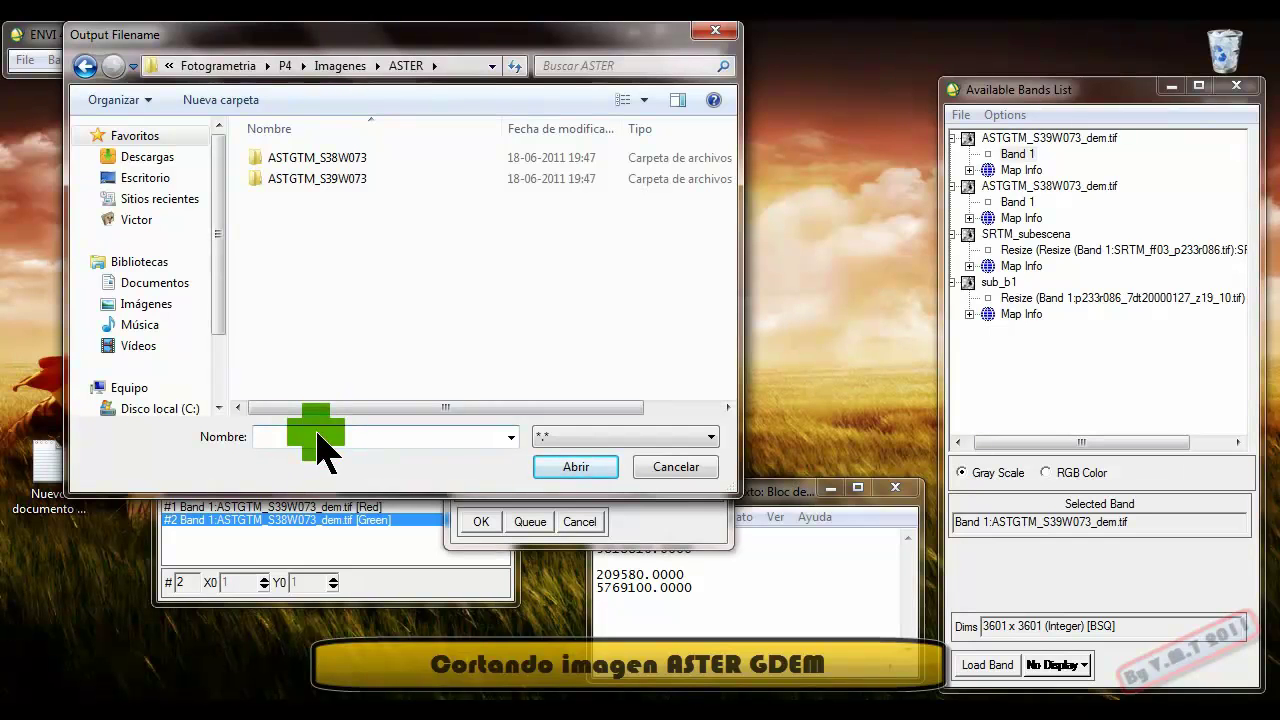
pyautogui.write('ASTER_mosaico')
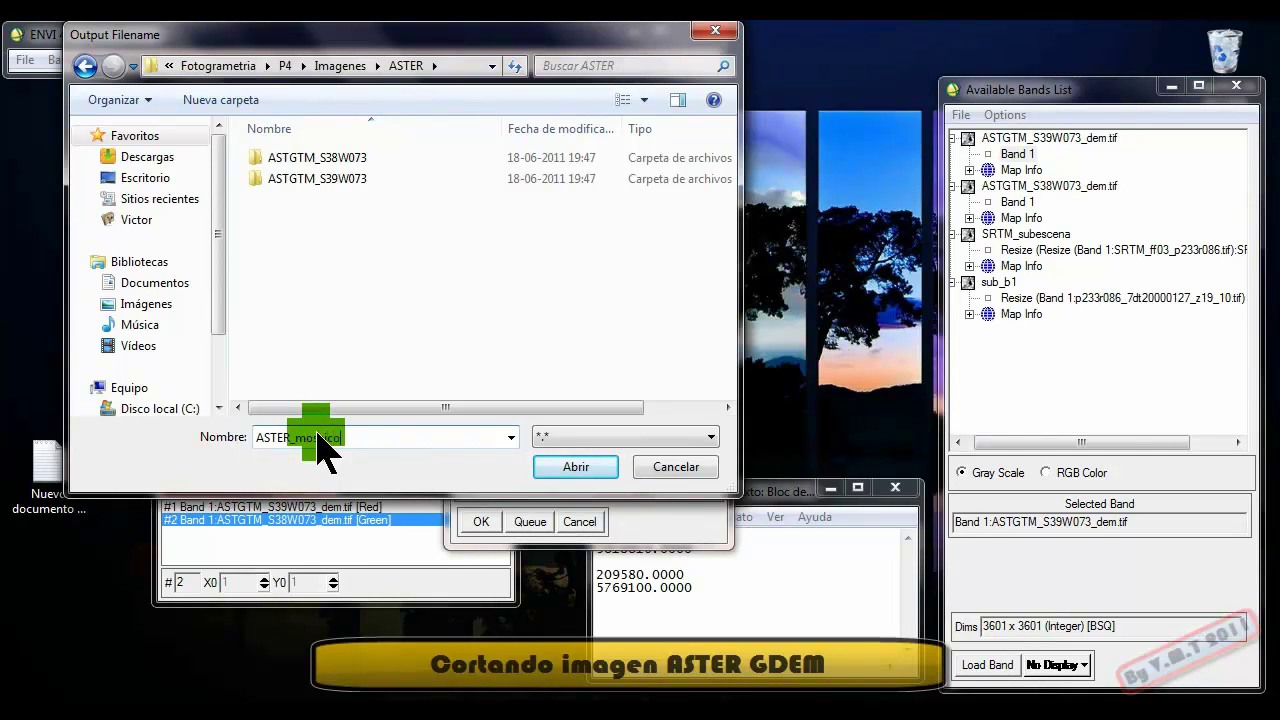
pyautogui.click(595, 468)
pyautogui.click(481, 521)
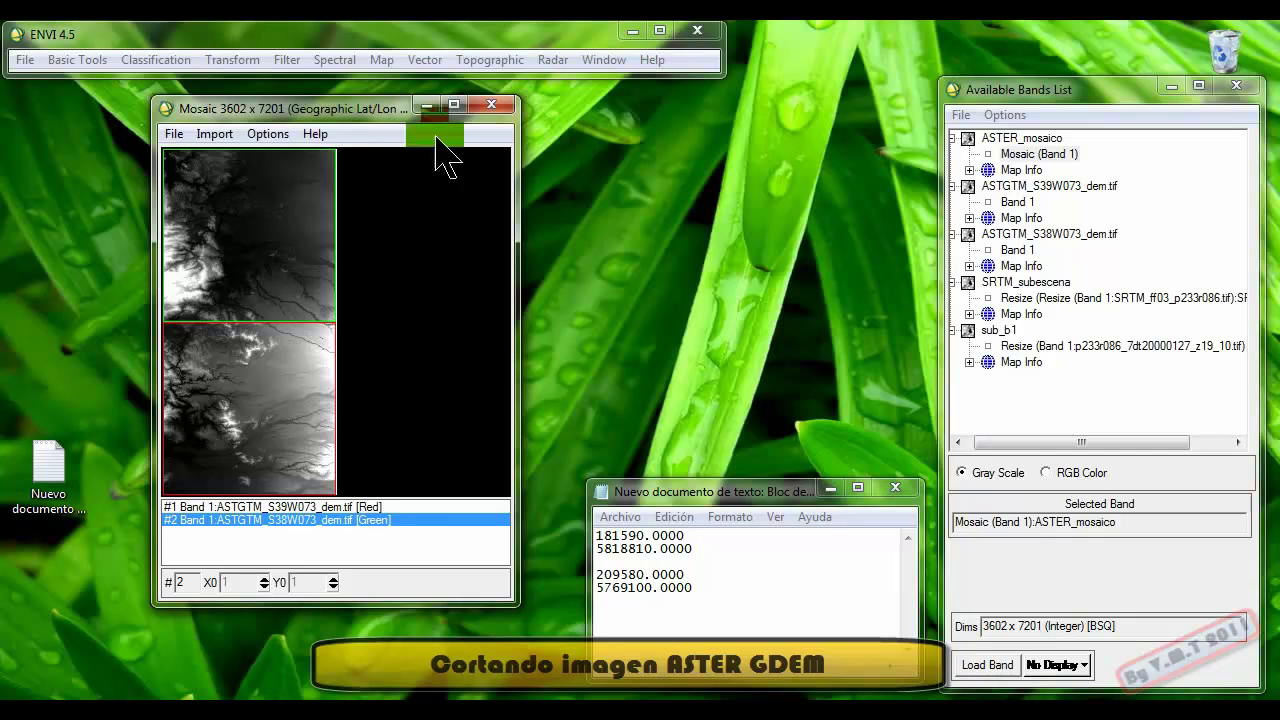
# Minimize the mosaic window, load the ASTER_mosaico band into a new display and expand its map info
pyautogui.click(427, 105)
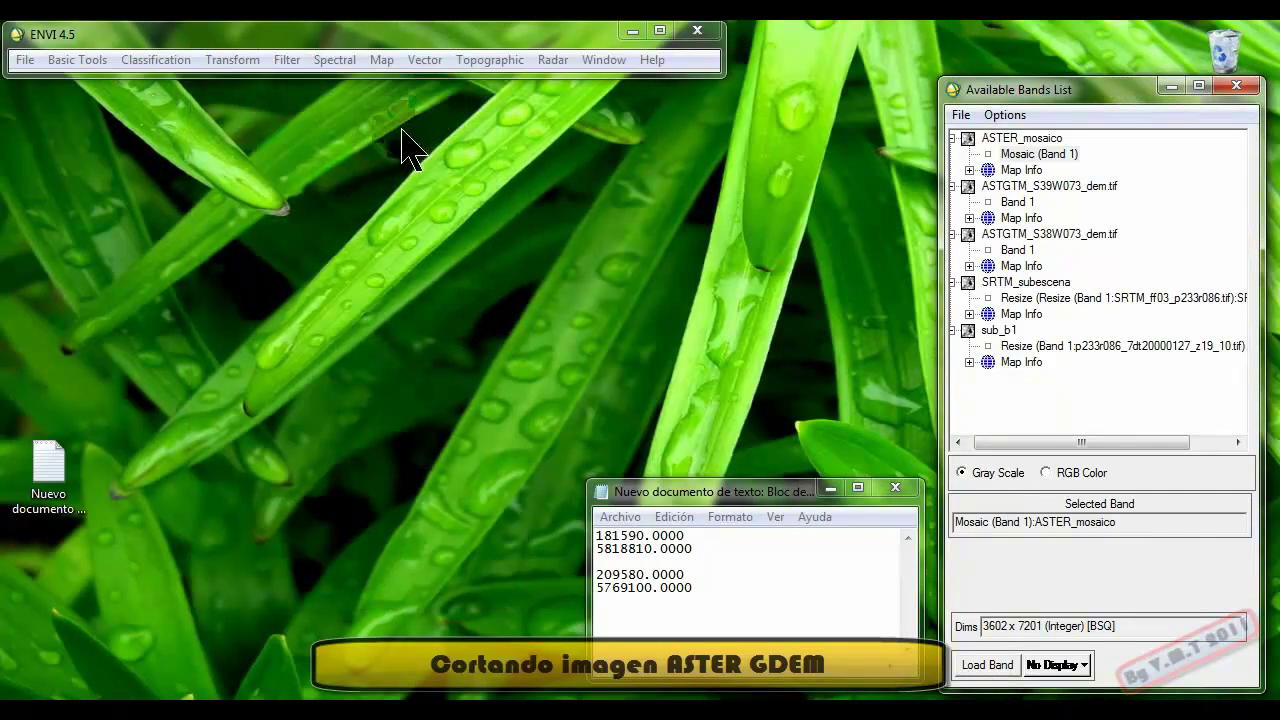
pyautogui.rightClick(1024, 165)
pyautogui.click(1063, 168)
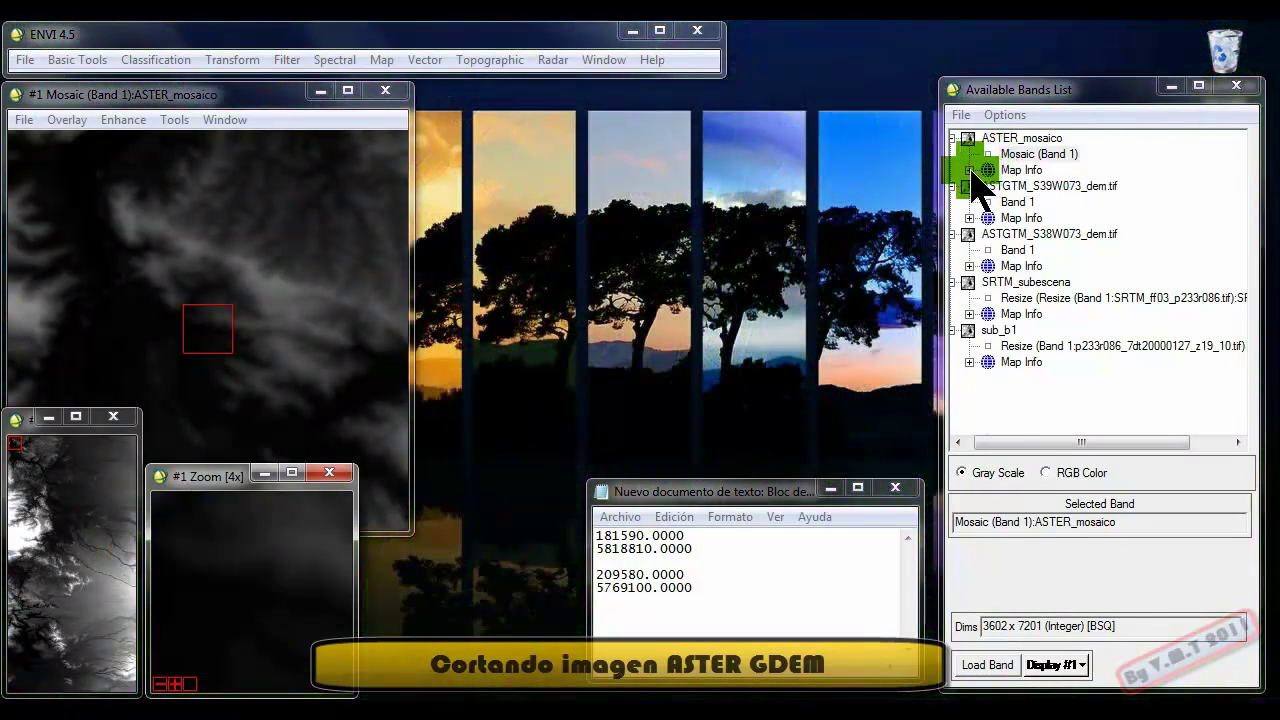
pyautogui.click(969, 170)
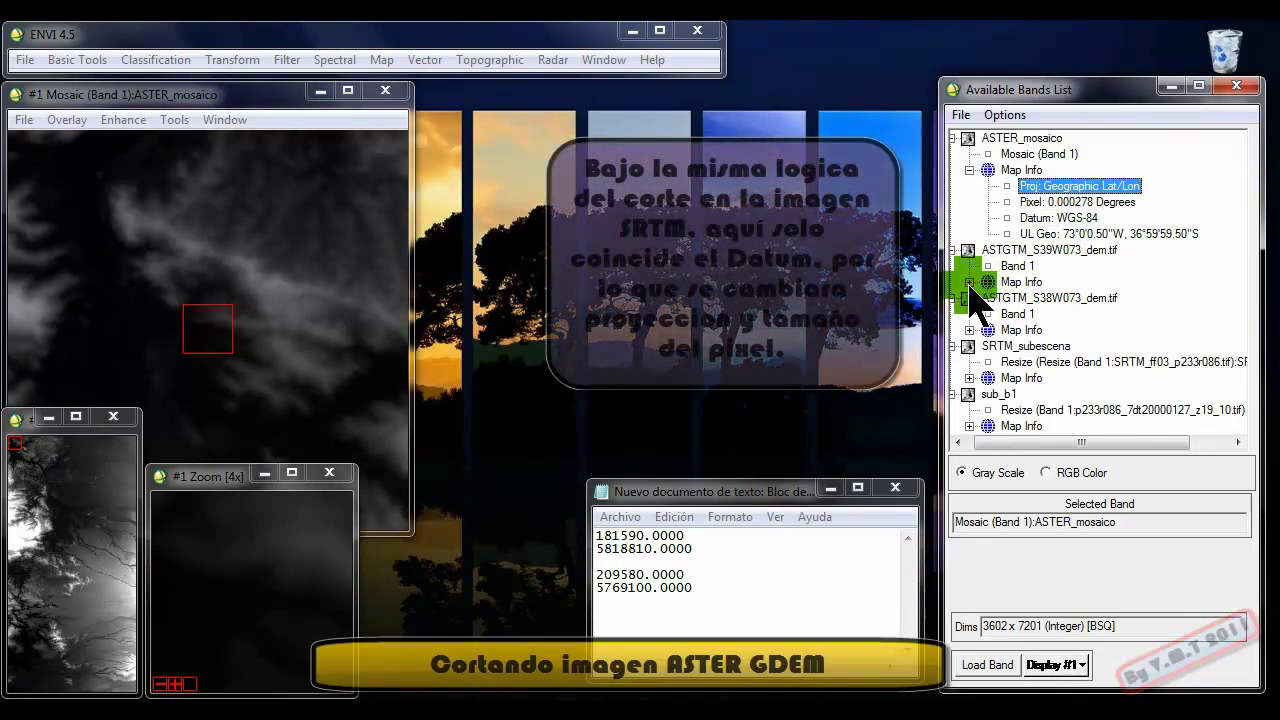
# Close the two source tiles ASTGTM_S39W073_dem.tif and ASTGTM_S38W073_dem.tif in the bands list
pyautogui.rightClick(1000, 250)
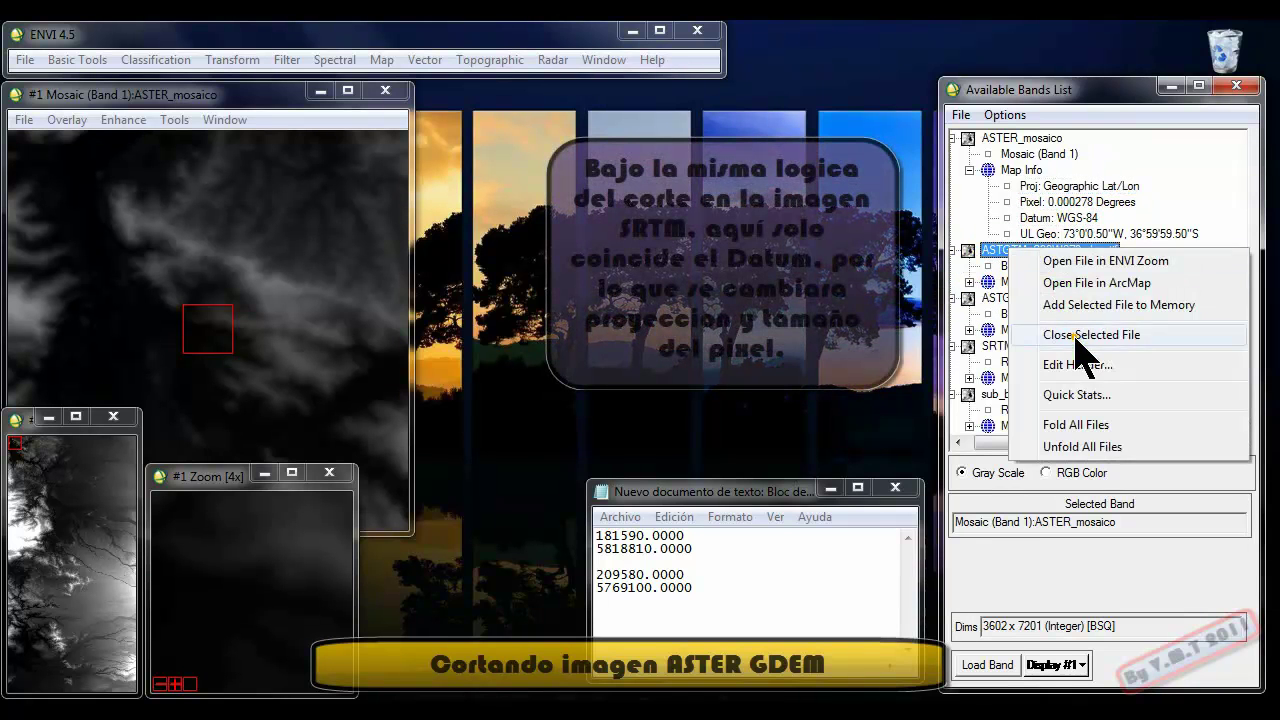
pyautogui.click(1040, 334)
pyautogui.click(1020, 250)
pyautogui.rightClick(1020, 250)
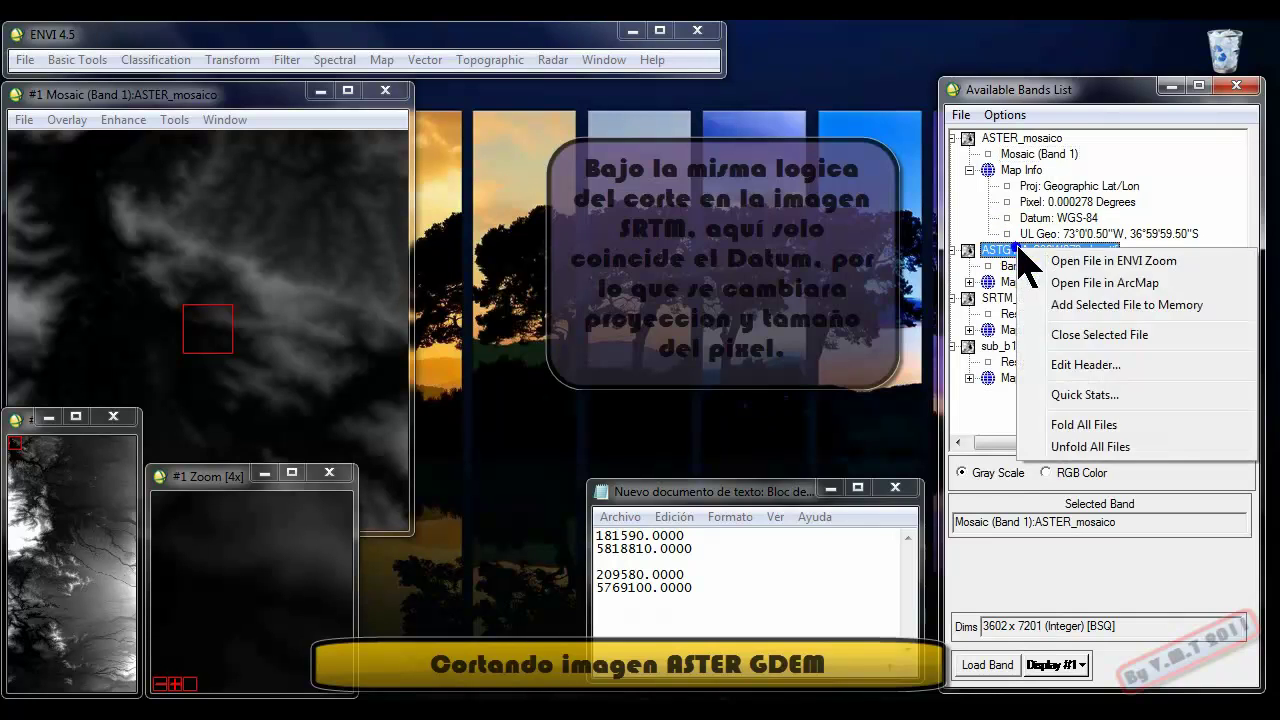
pyautogui.click(1065, 333)
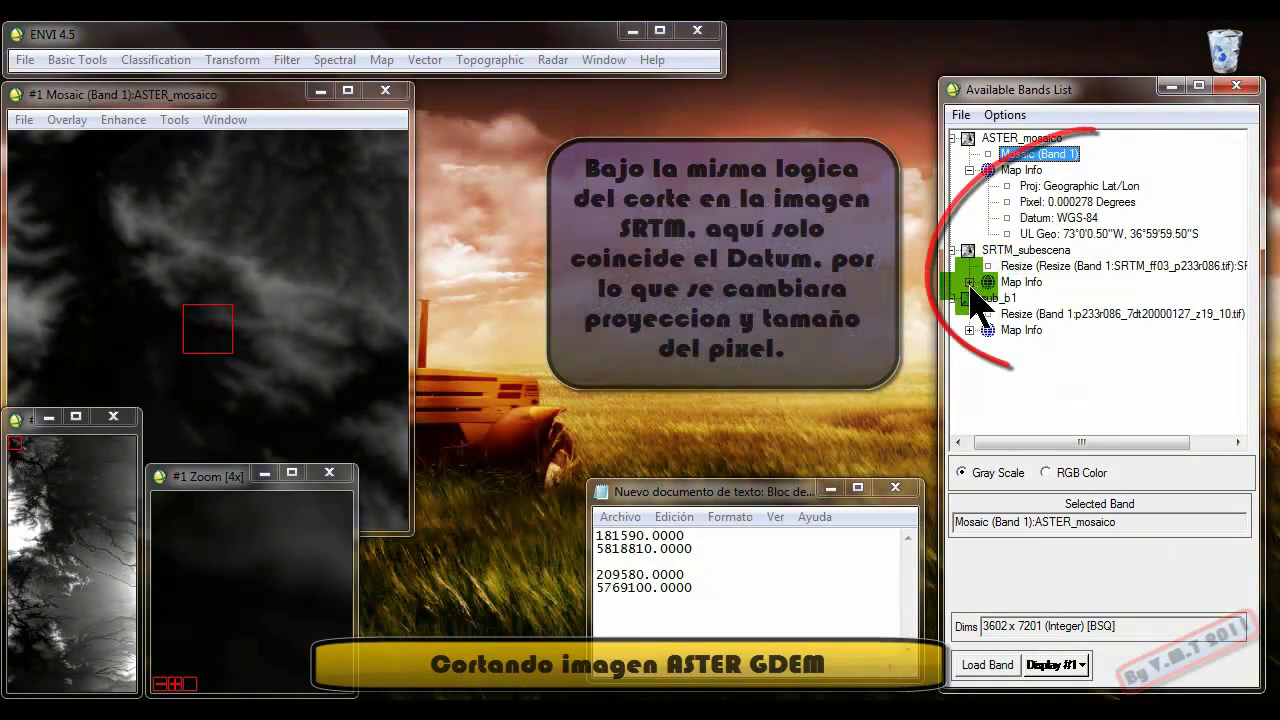
# Compare the projection, pixel size, datum and corner coordinates of SRTM_subescena with those of ASTER_mosaico
pyautogui.click(969, 282)
pyautogui.click(1065, 298)
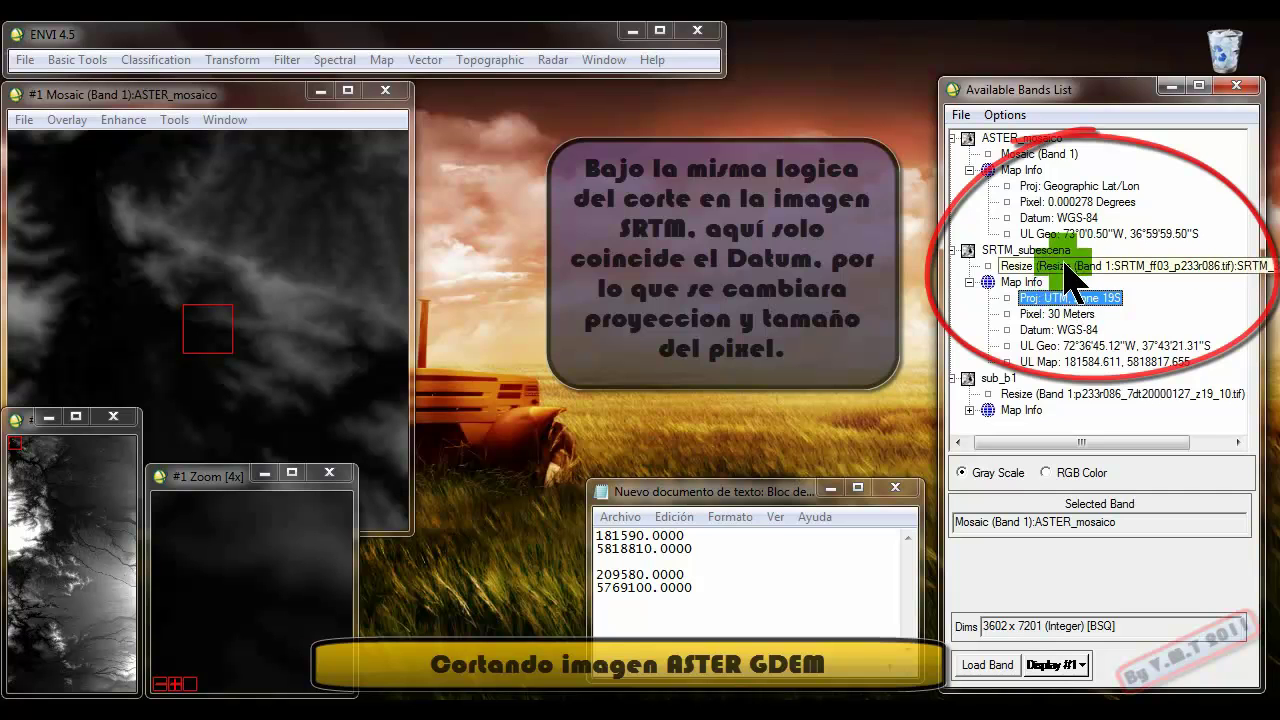
pyautogui.click(1044, 187)
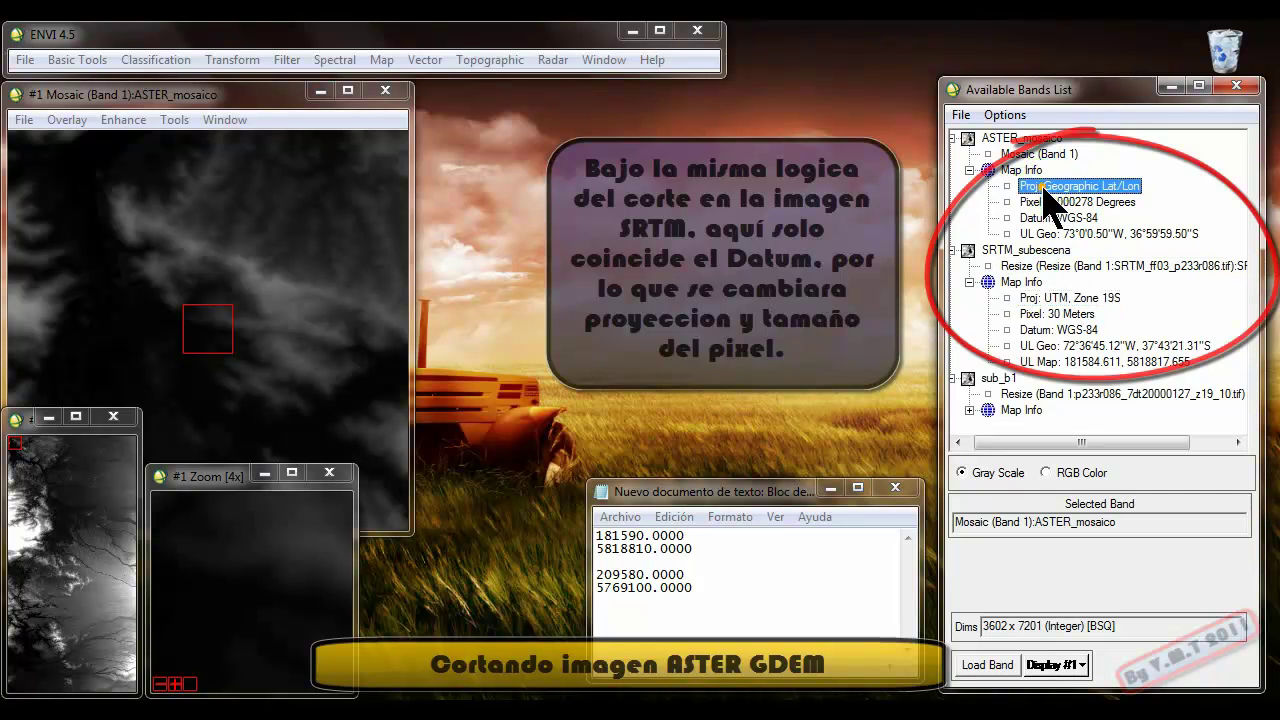
pyautogui.click(1040, 331)
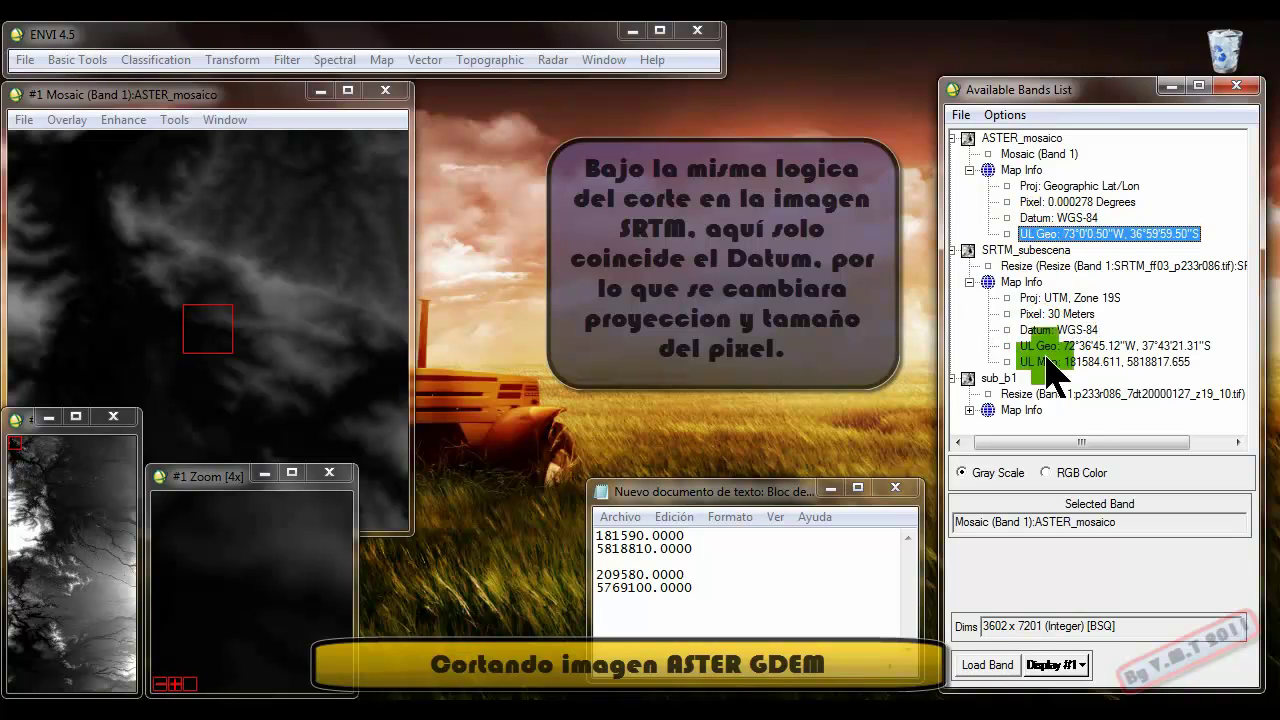
pyautogui.click(1048, 362)
pyautogui.click(1040, 345)
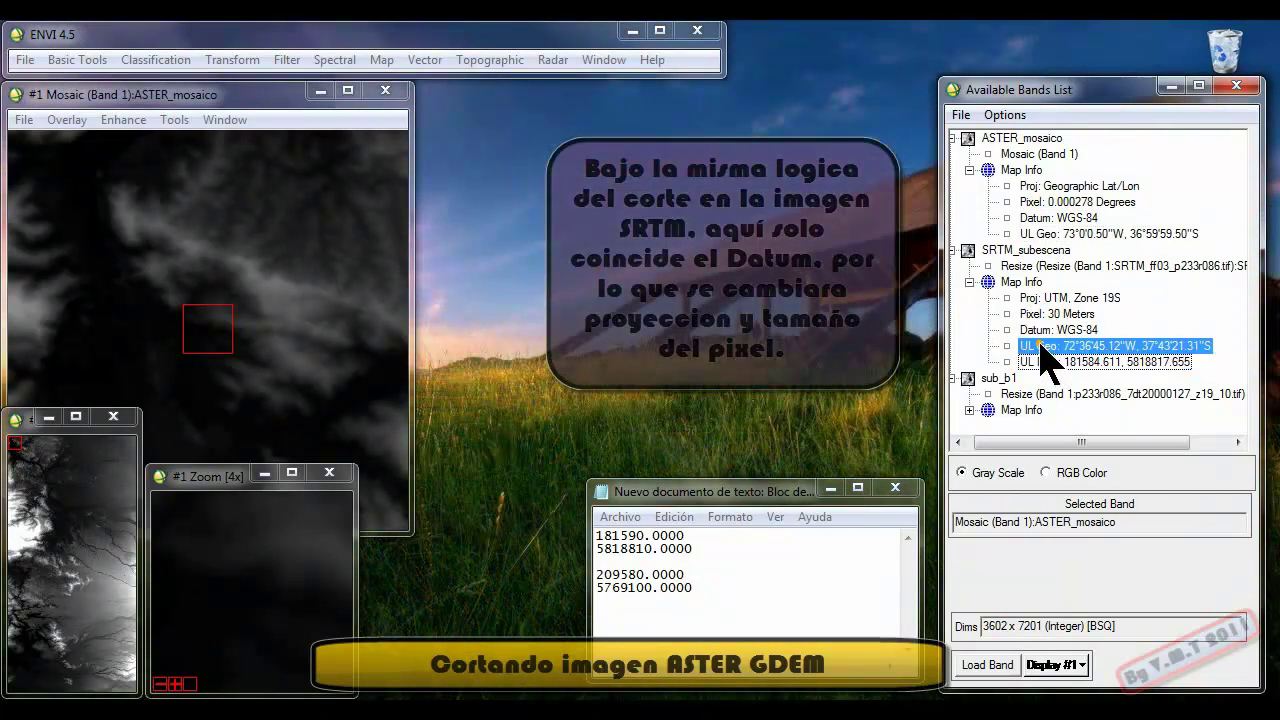
pyautogui.click(1045, 297)
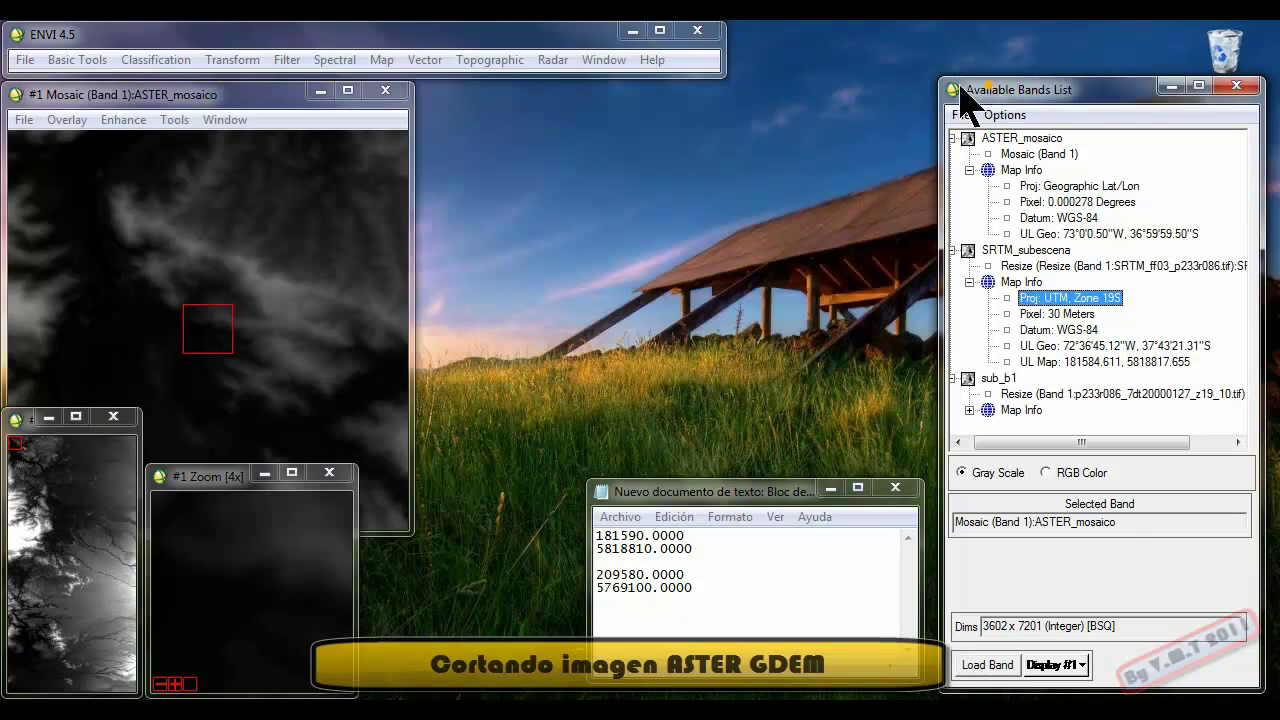
# Start a map projection conversion of ASTER_mosaico with output projection UTM, datum WGS-84, zone 19 South
pyautogui.click(383, 60)
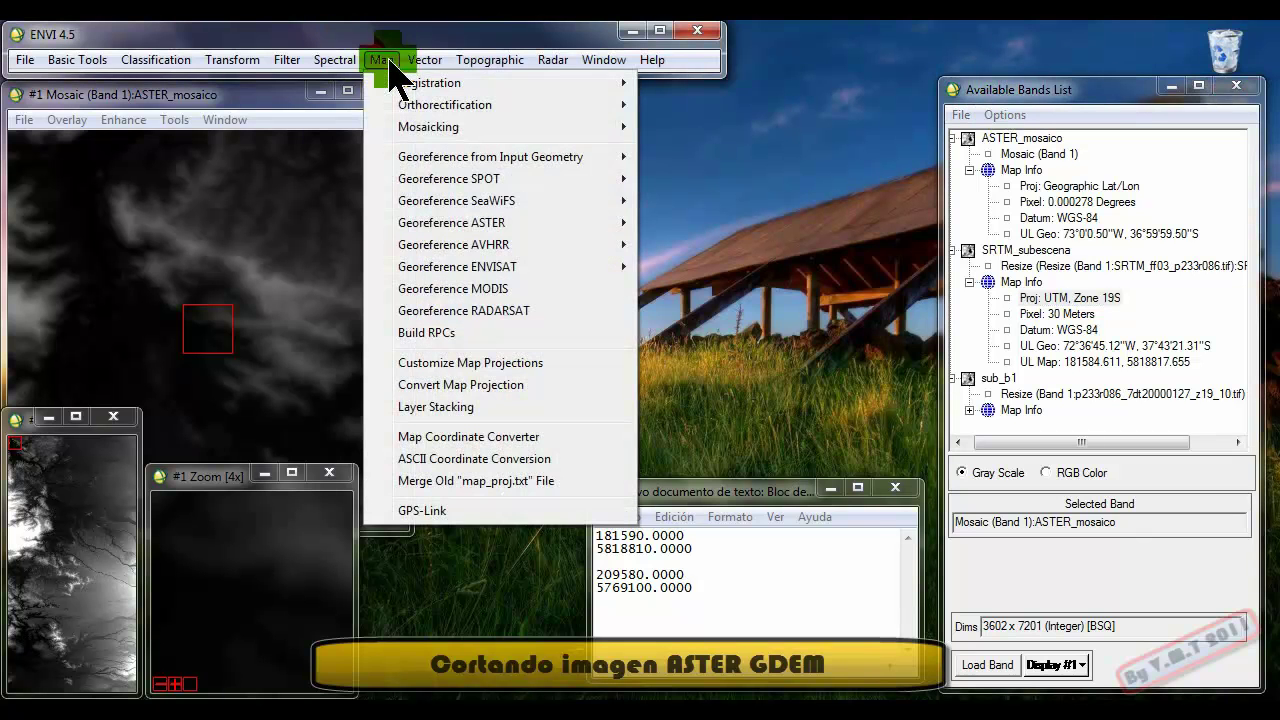
pyautogui.click(464, 386)
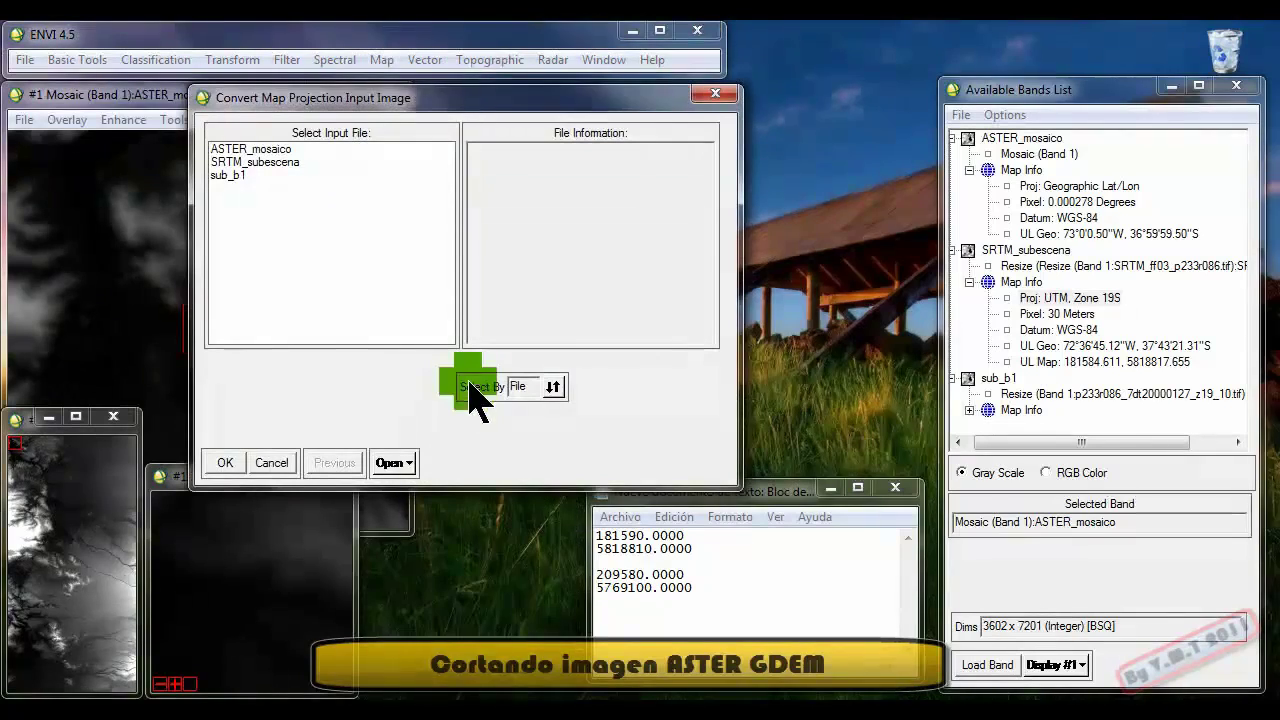
pyautogui.click(257, 149)
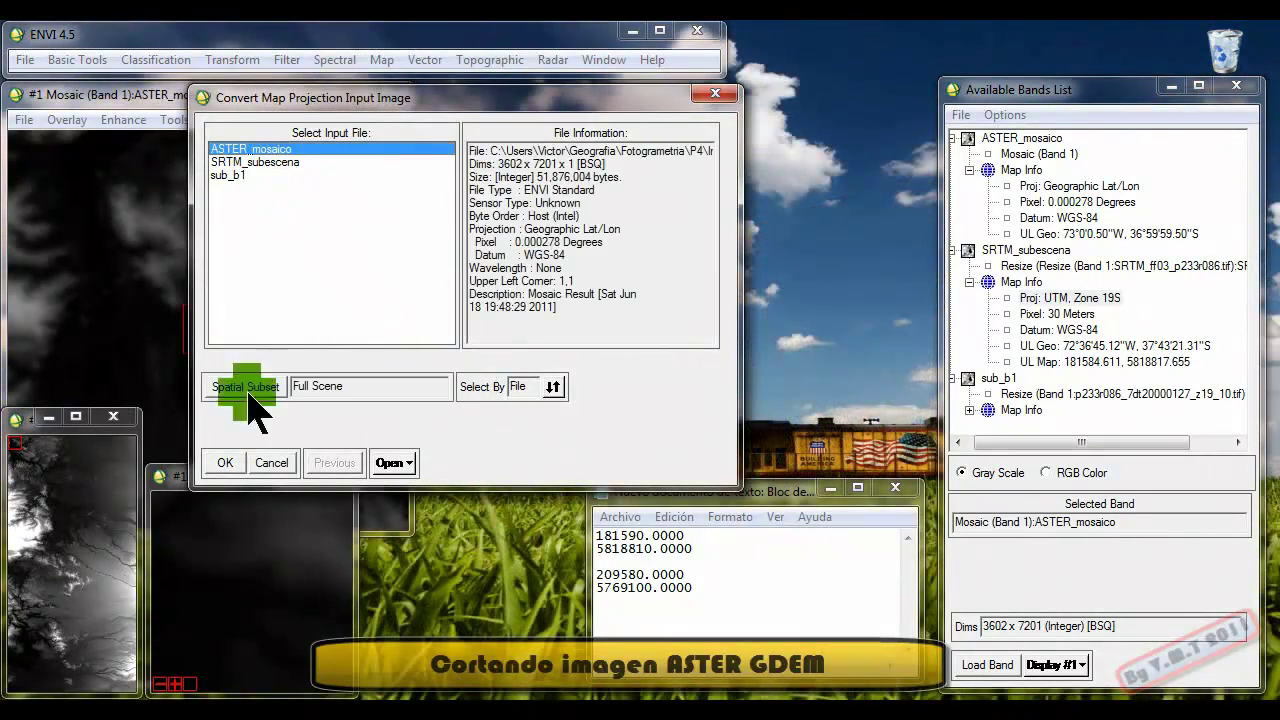
pyautogui.click(225, 462)
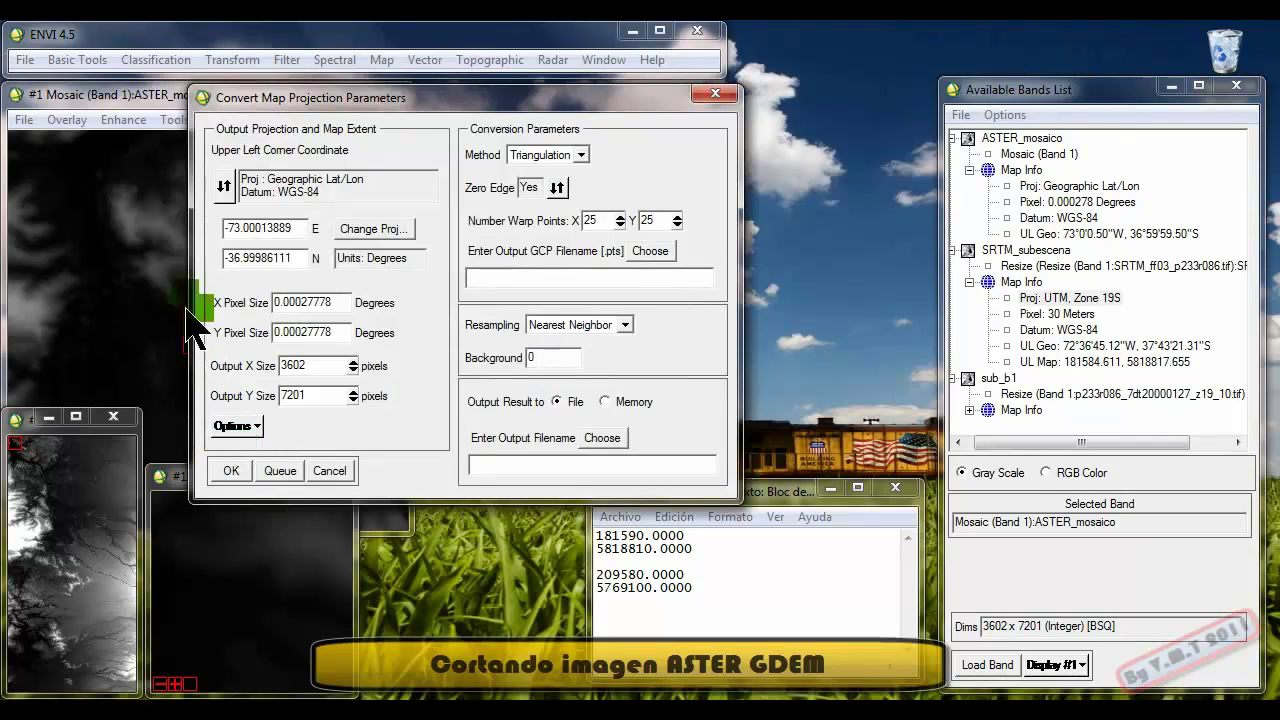
pyautogui.click(375, 228)
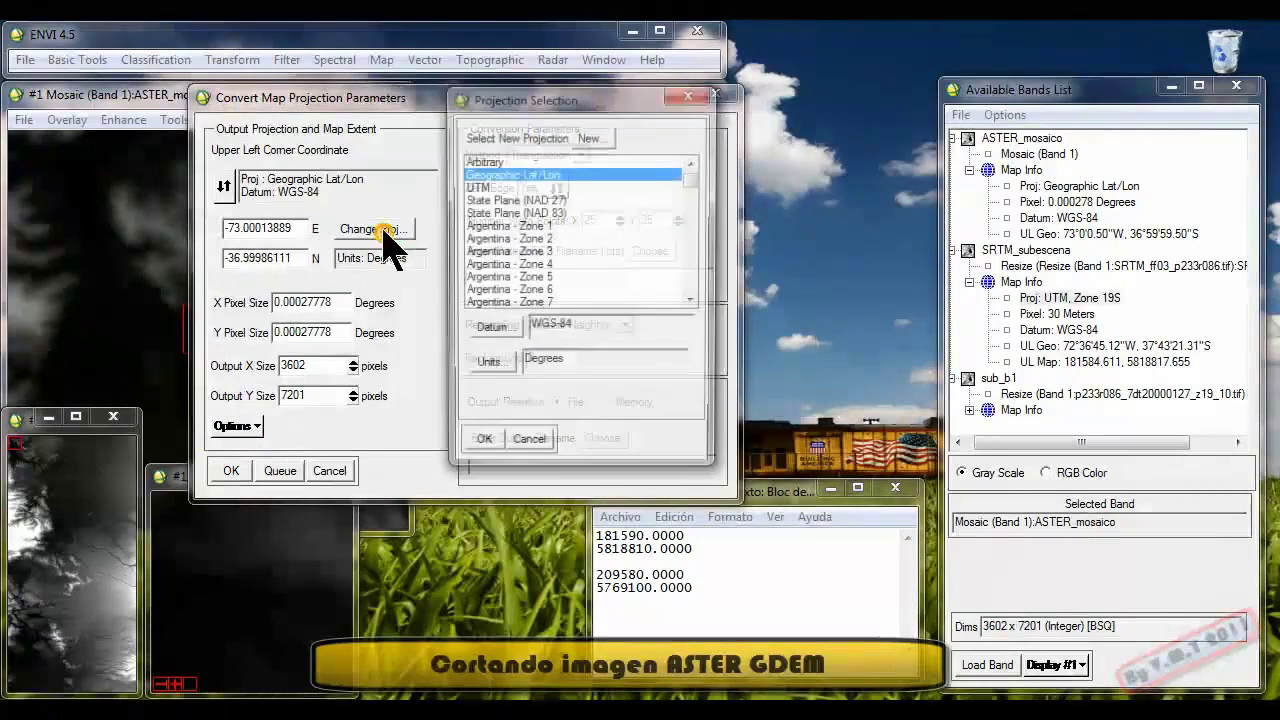
pyautogui.click(476, 187)
pyautogui.click(493, 329)
pyautogui.moveTo(676, 222); pyautogui.dragTo(672, 308)
pyautogui.click(498, 300)
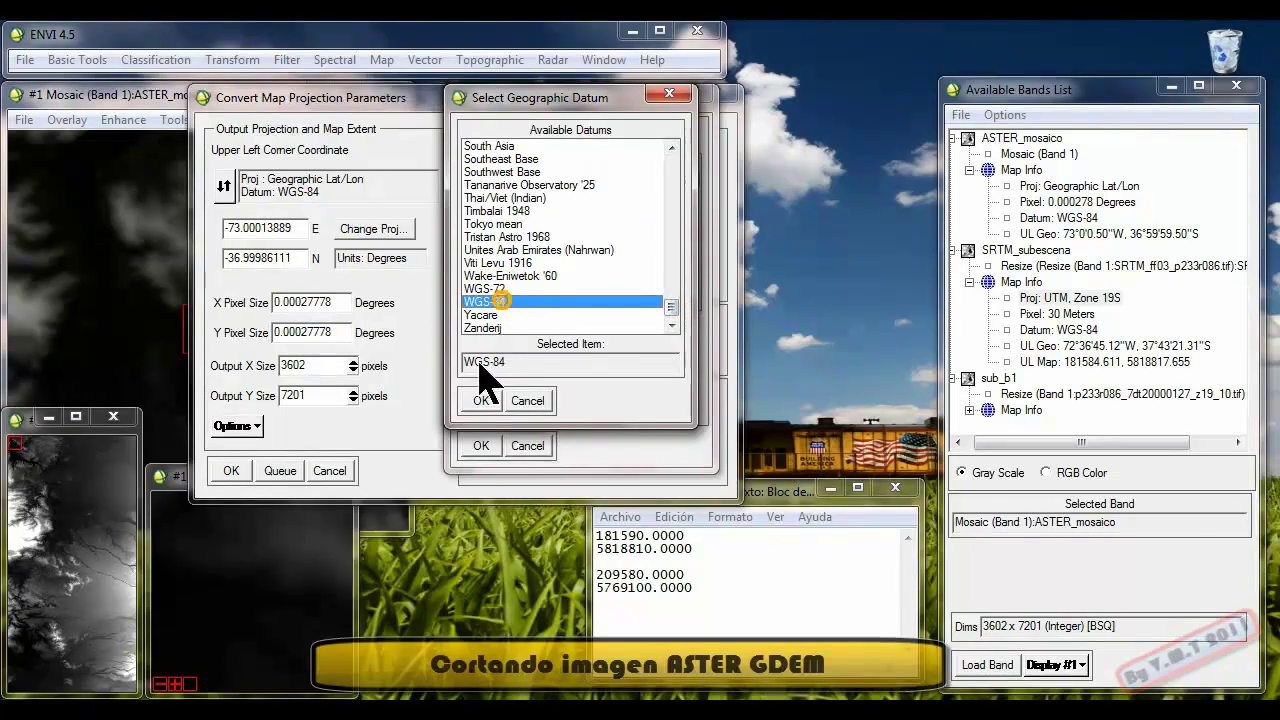
pyautogui.click(481, 400)
pyautogui.click(508, 404)
pyautogui.write('19')
pyautogui.click(567, 401)
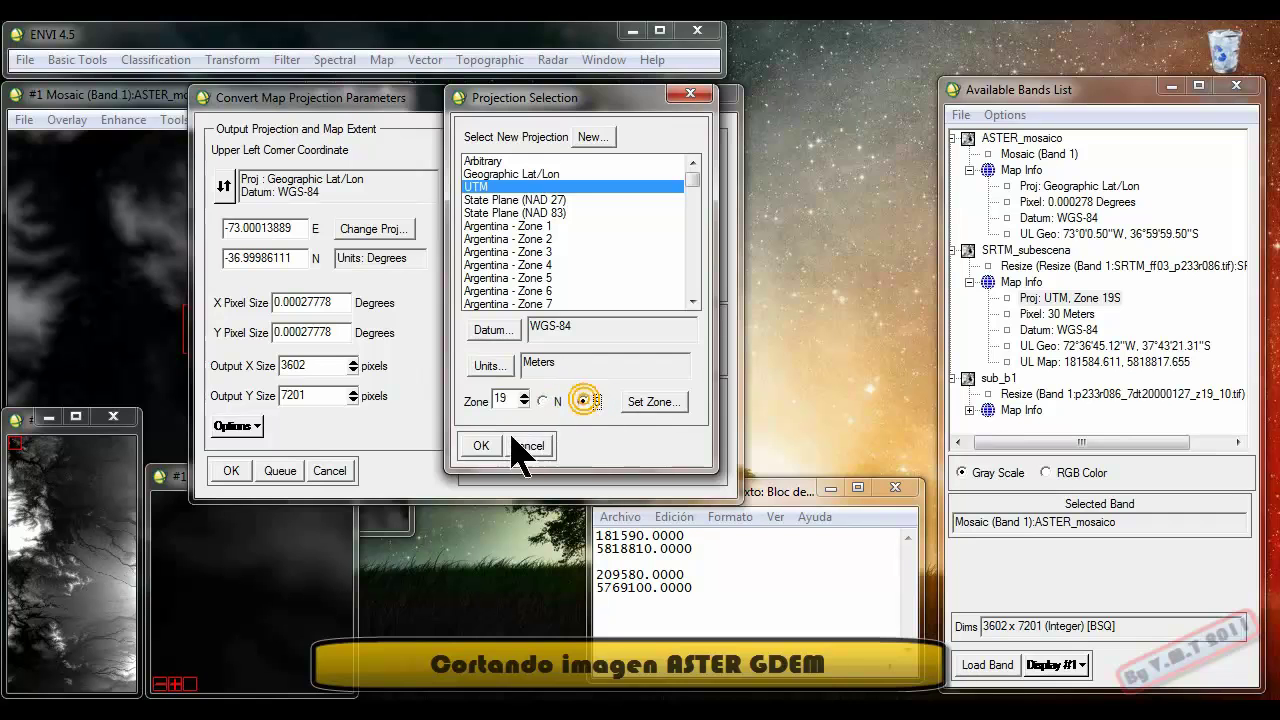
pyautogui.click(481, 446)
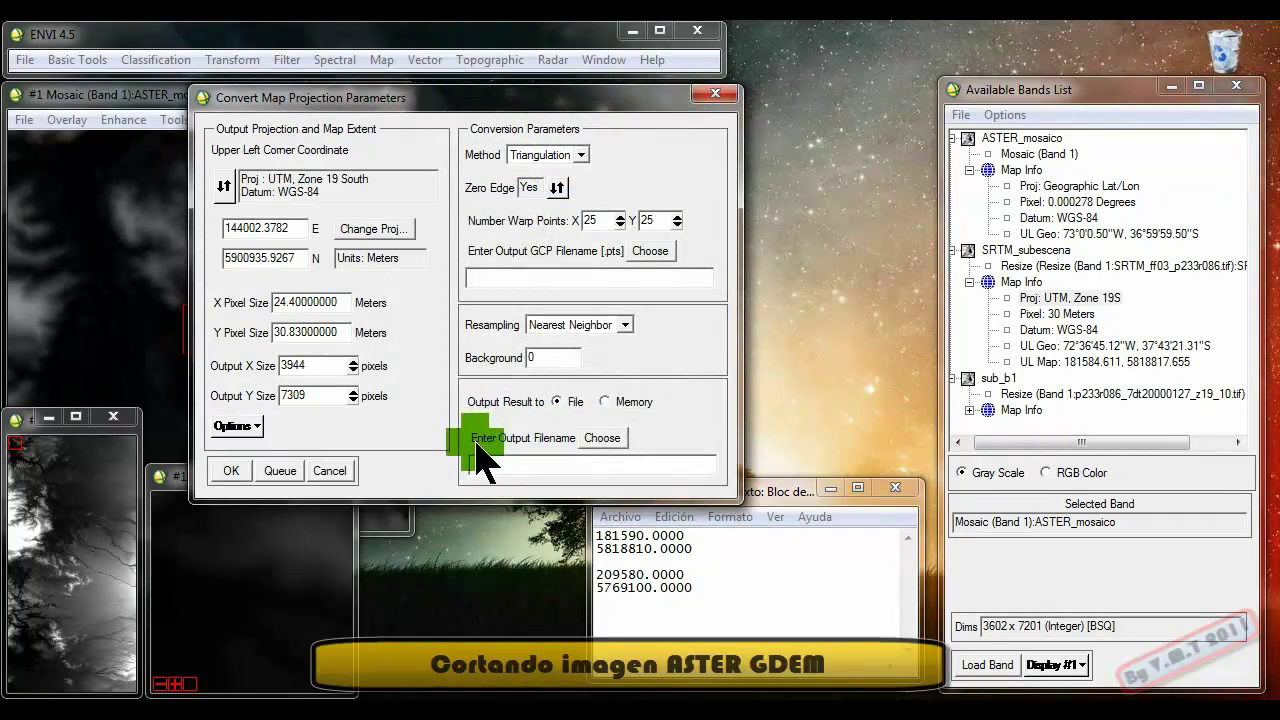
# Run the projection conversion with the output file ASTER_proj in the ASTER folder, and close the mosaic display
pyautogui.click(605, 440)
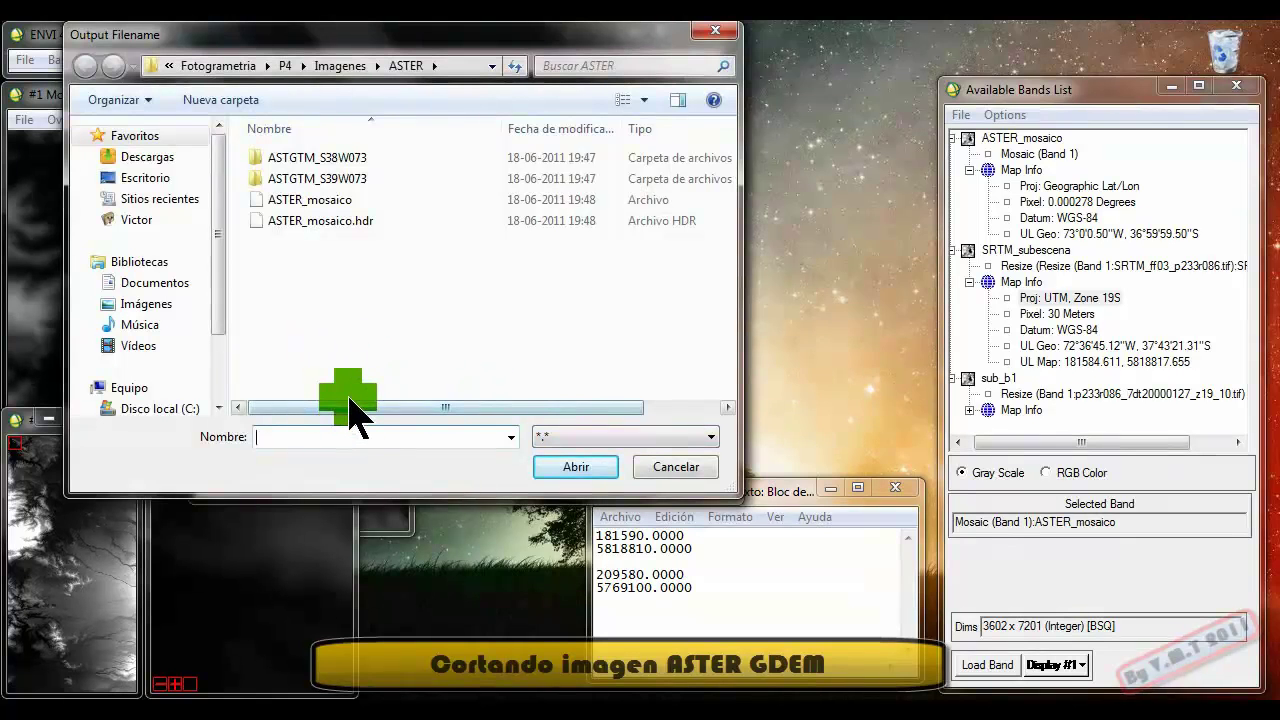
pyautogui.write('aste')
pyautogui.press('BackSpace')
pyautogui.press('BackSpace')
pyautogui.press('BackSpace')
pyautogui.press('BackSpace')
pyautogui.write('ASTER_')
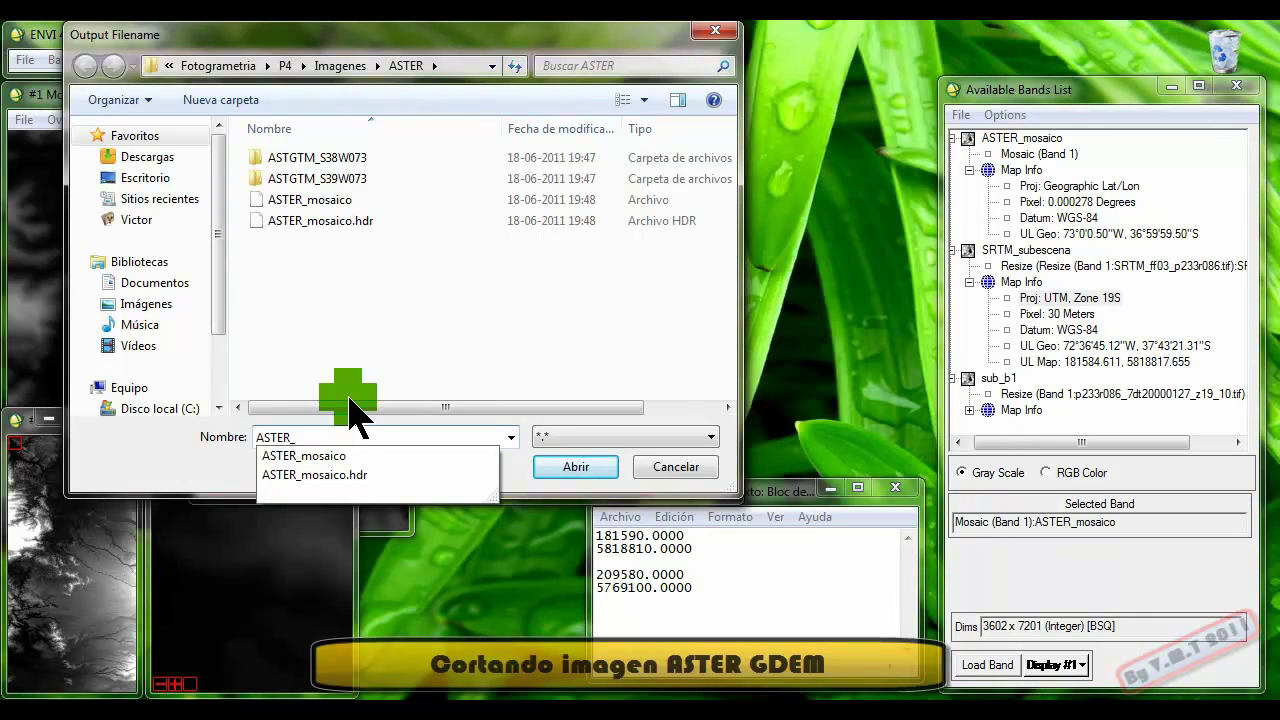
pyautogui.write('proj')
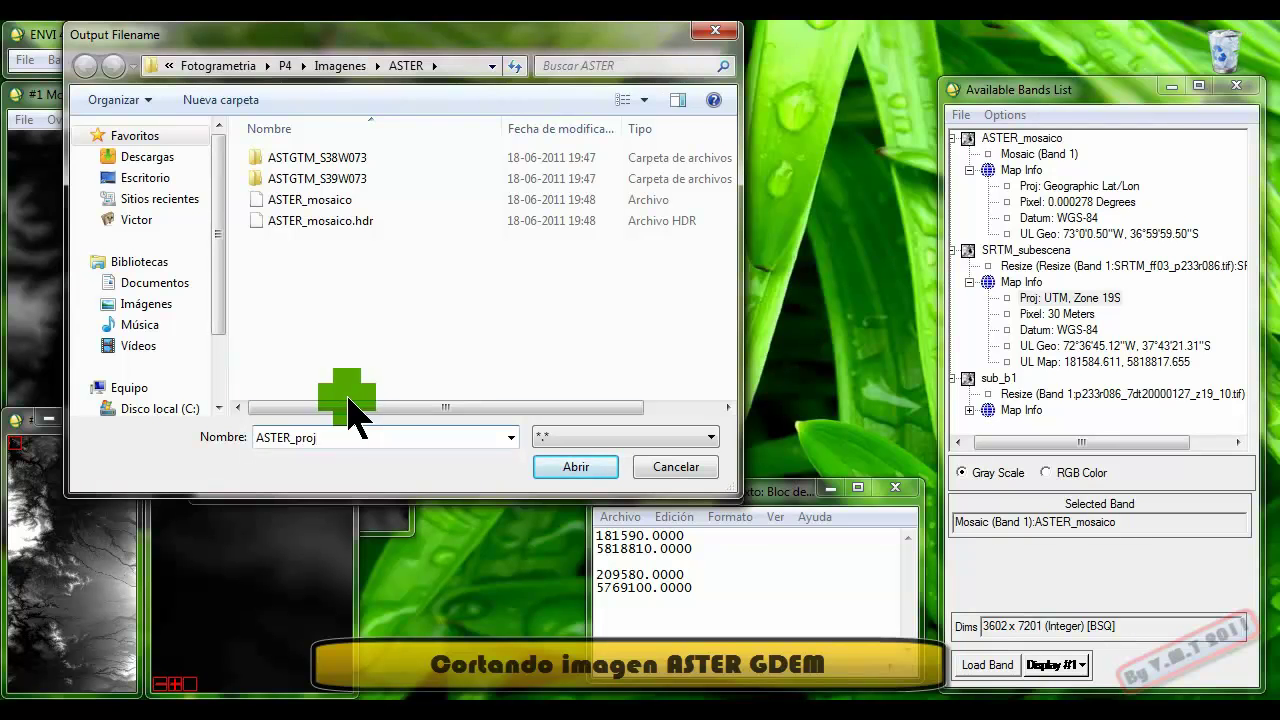
pyautogui.click(576, 466)
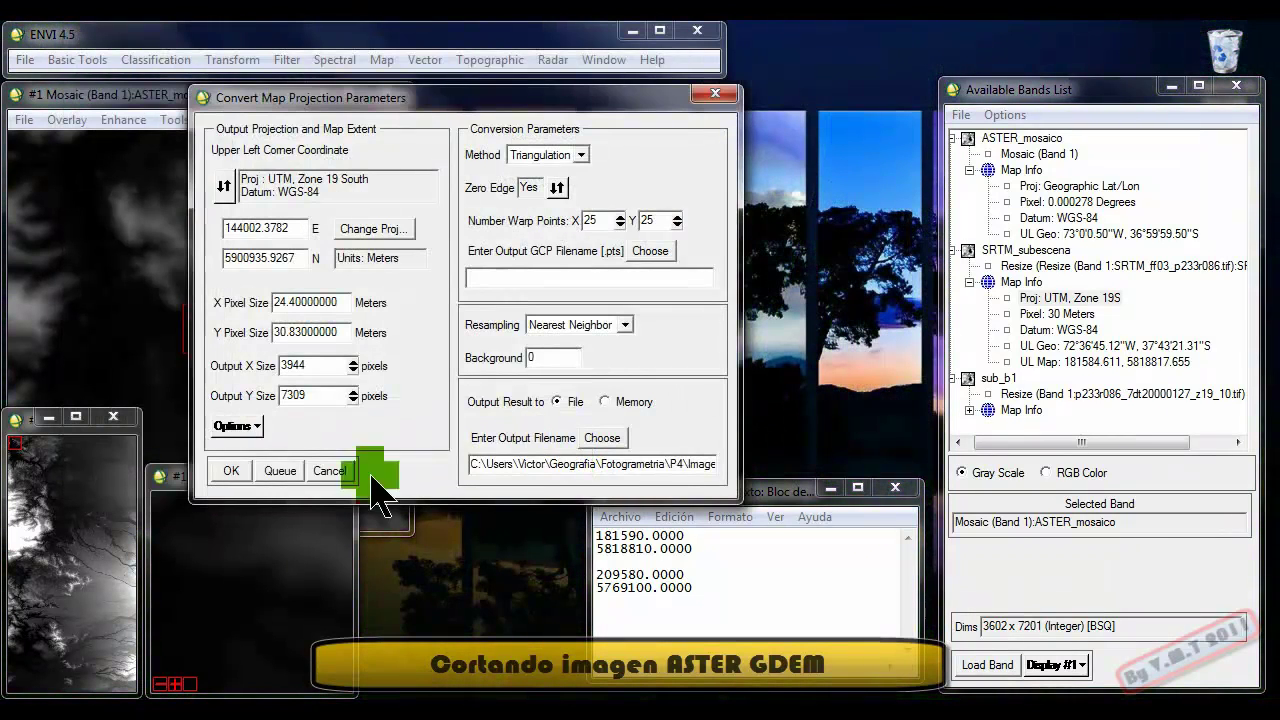
pyautogui.click(231, 472)
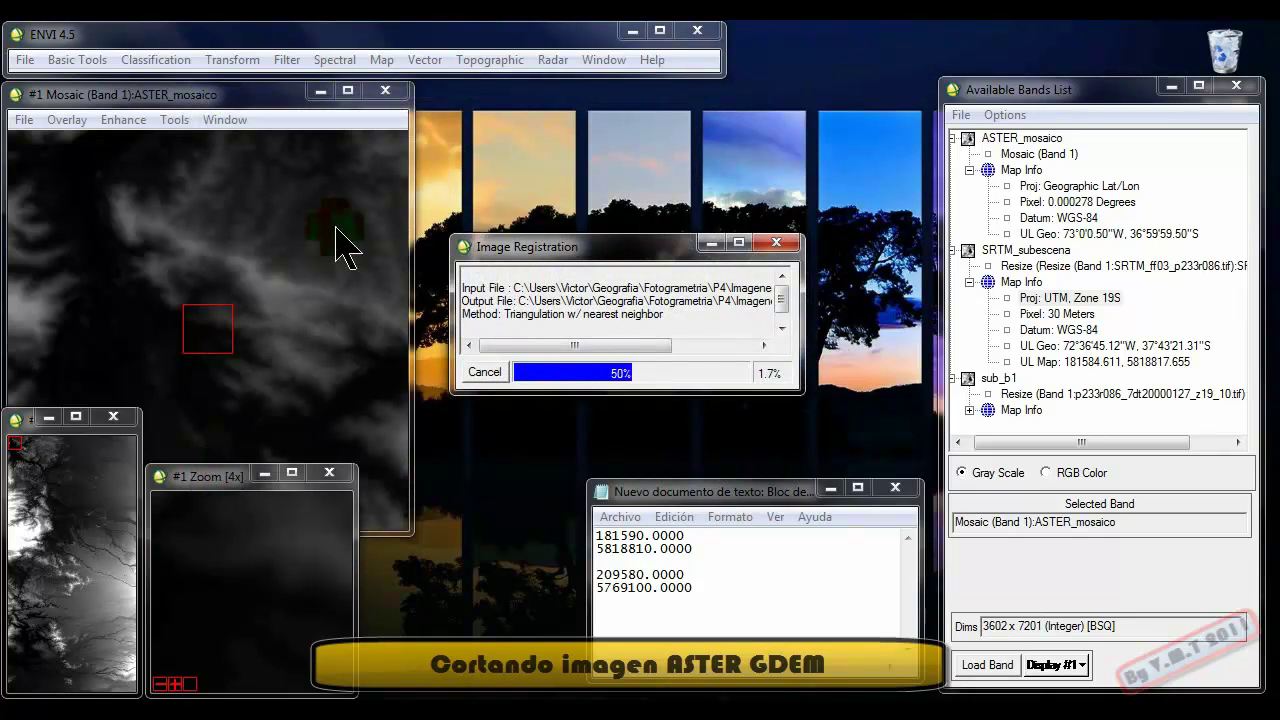
pyautogui.click(389, 91)
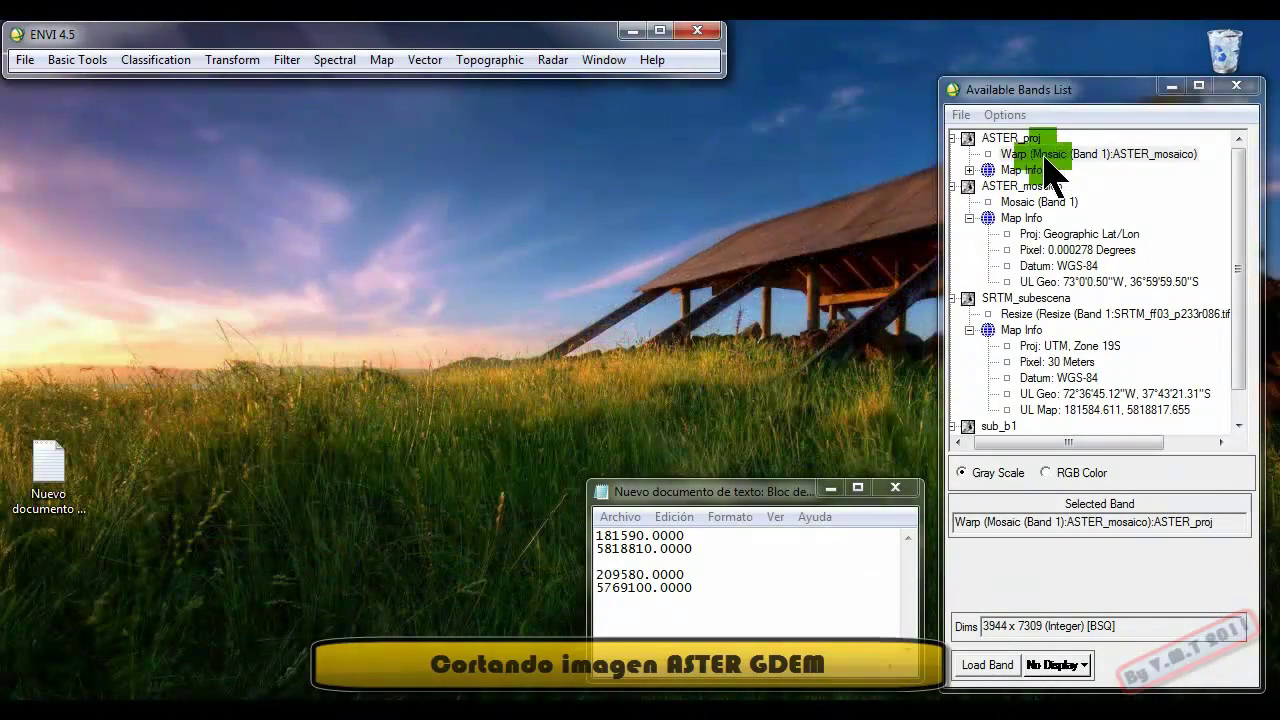
# Start resizing ASTER_proj and set its output X and Y pixel sizes to 30 meters
pyautogui.click(78, 60)
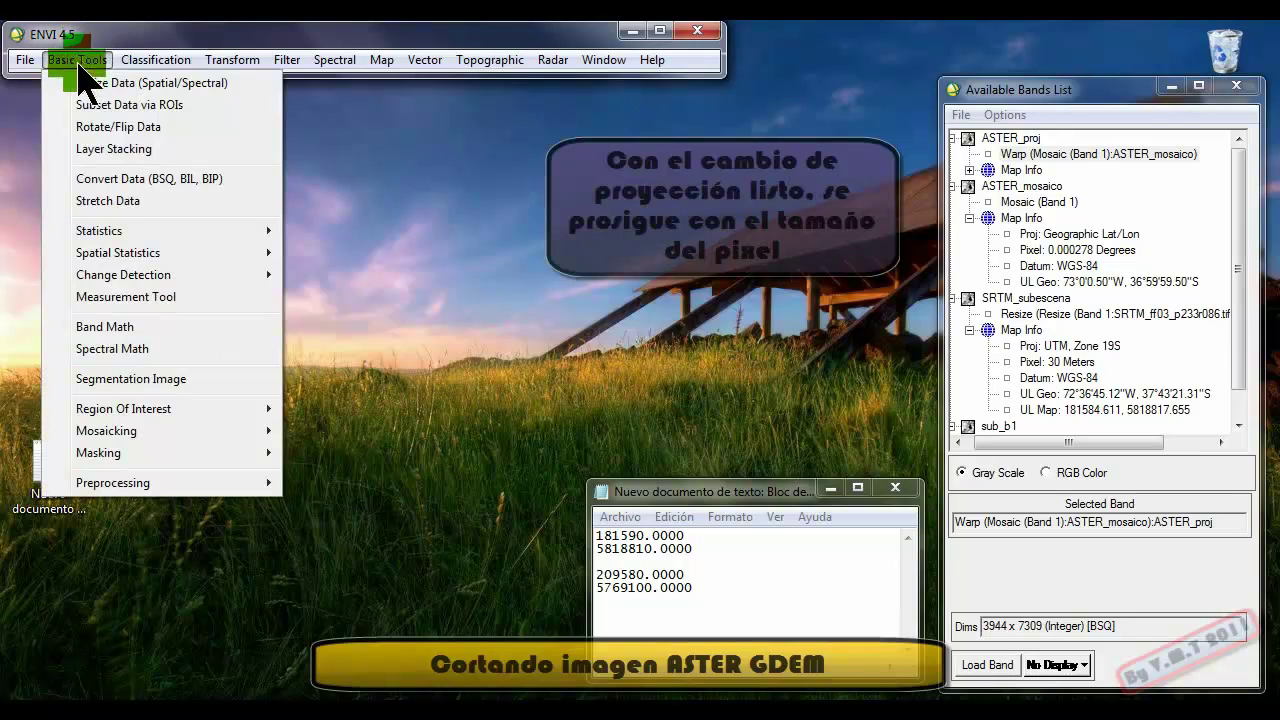
pyautogui.click(99, 84)
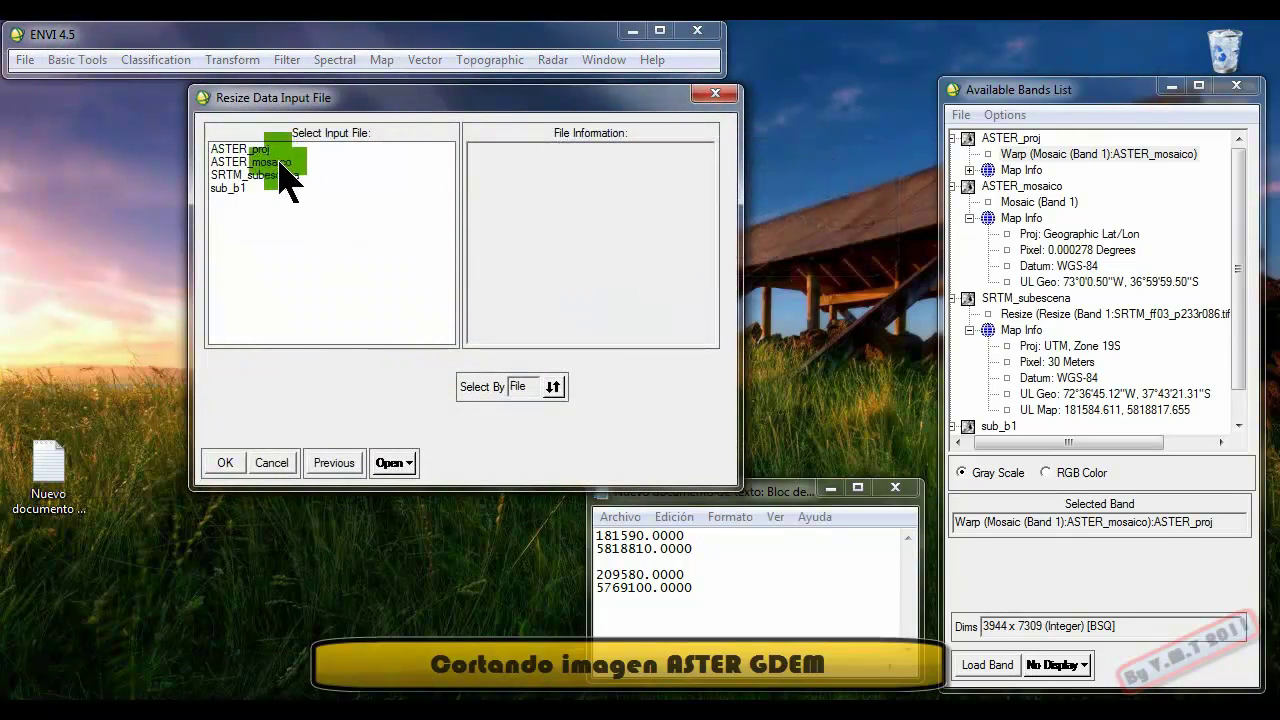
pyautogui.click(262, 150)
pyautogui.click(225, 462)
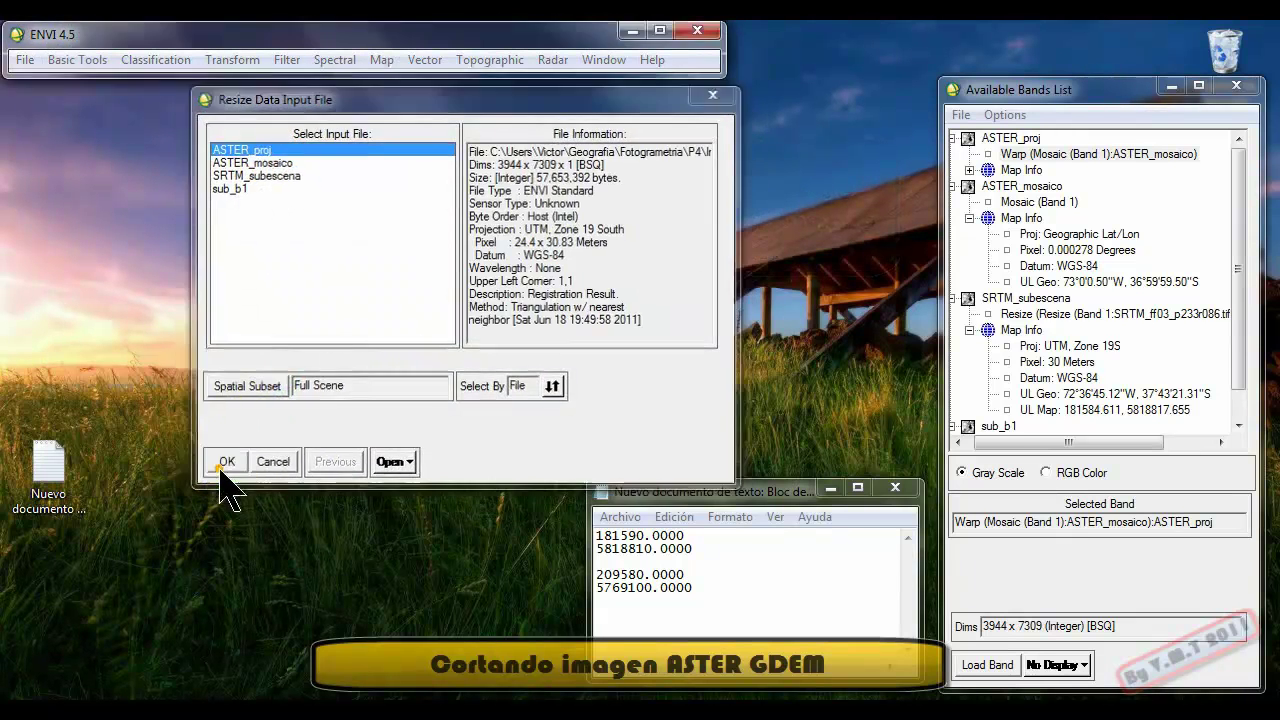
pyautogui.click(560, 206)
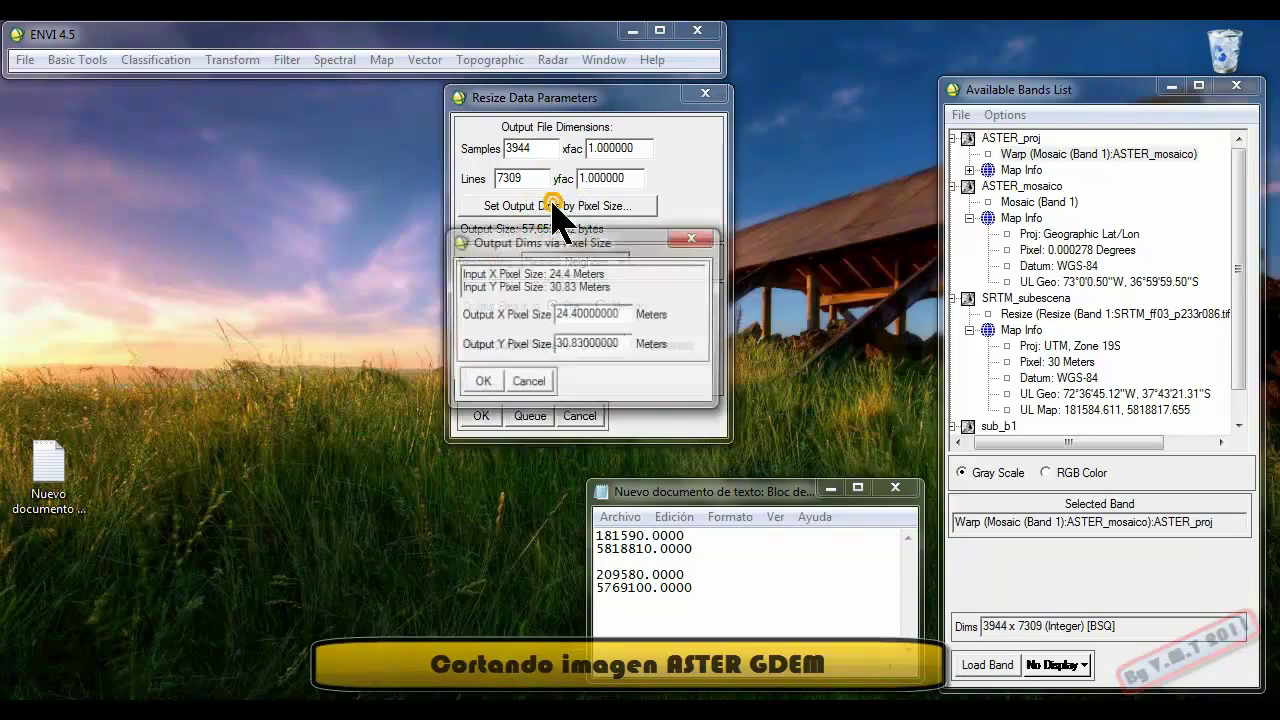
pyautogui.doubleClick(617, 312)
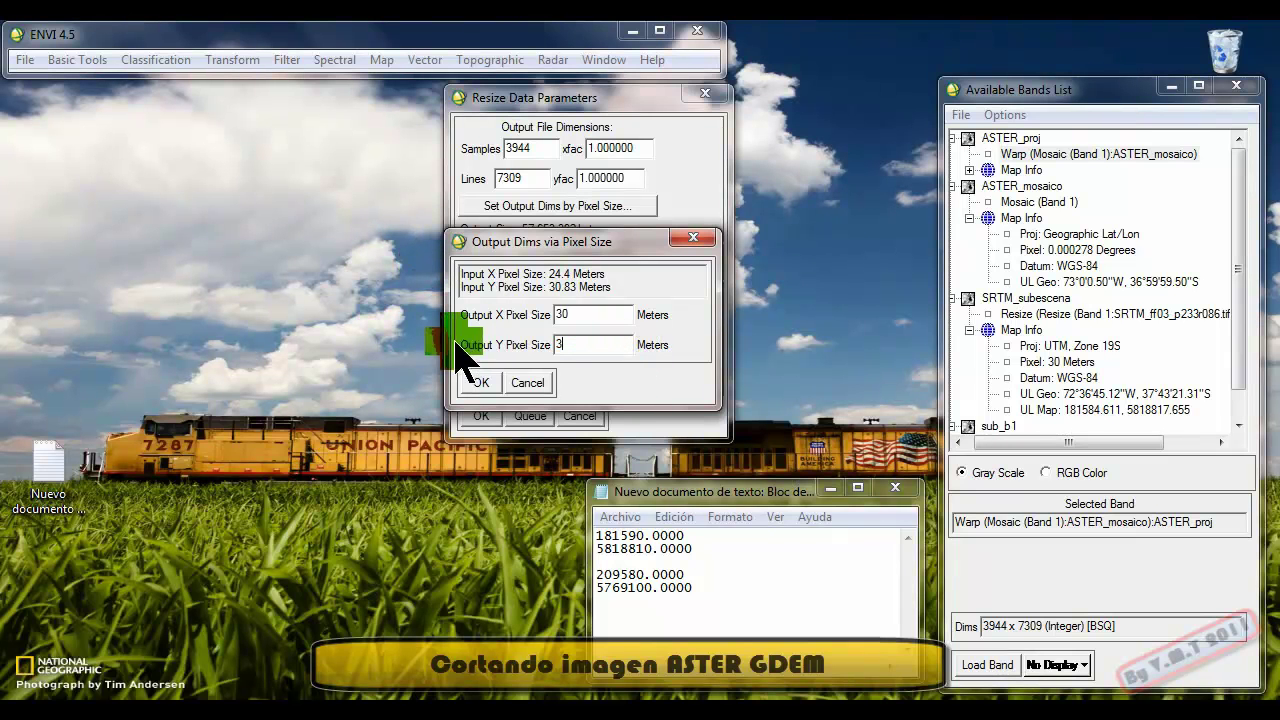
pyautogui.click(481, 383)
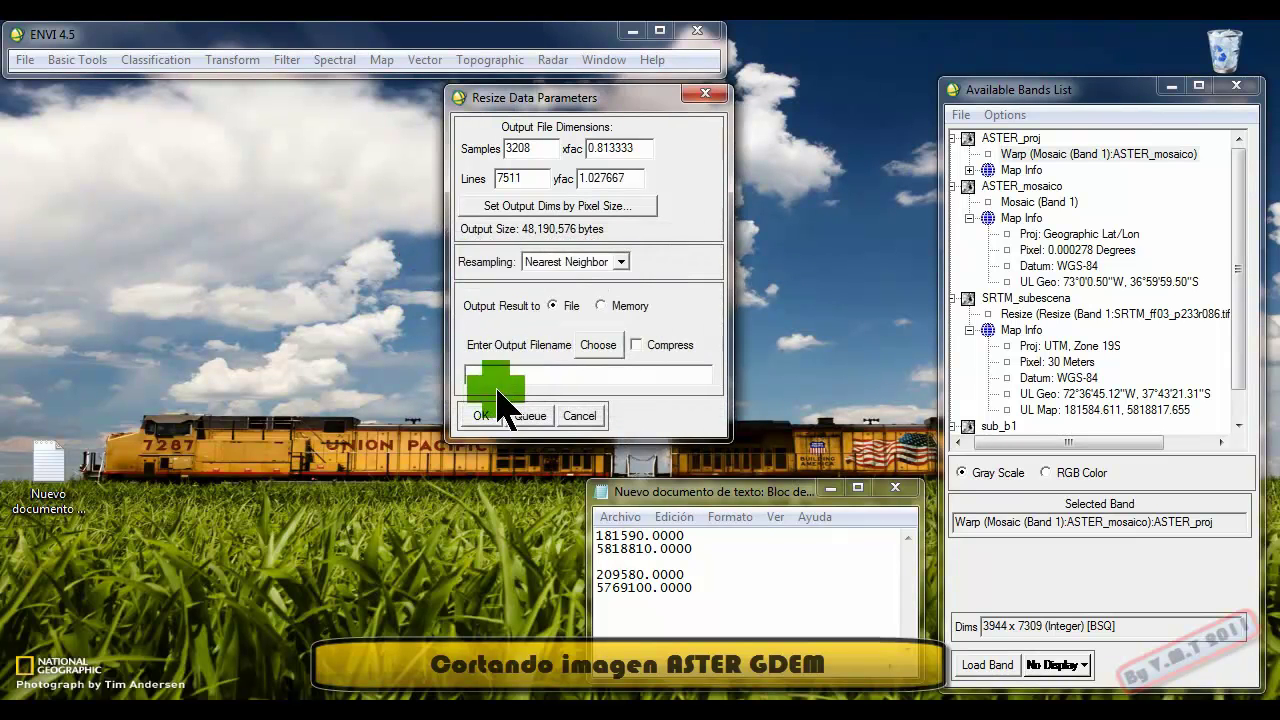
# Set the resize output file to ASTER_proj+pixel in the ASTER folder
pyautogui.click(594, 345)
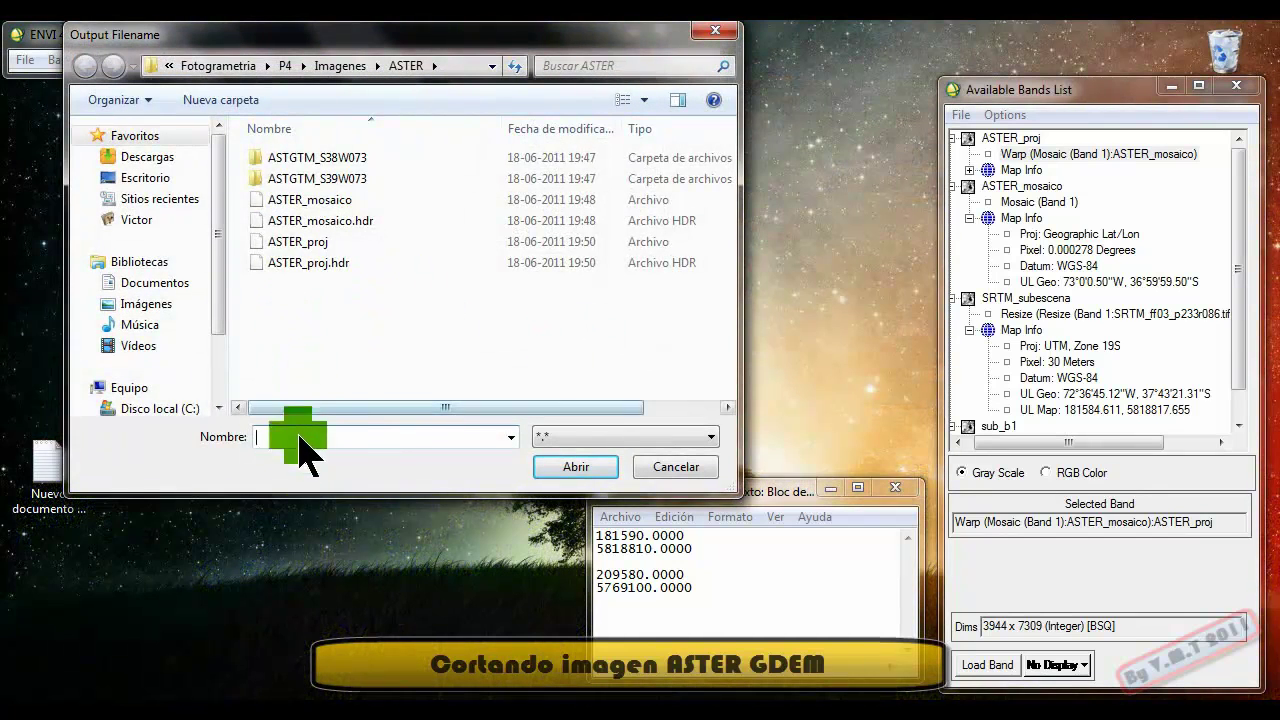
pyautogui.click(313, 243)
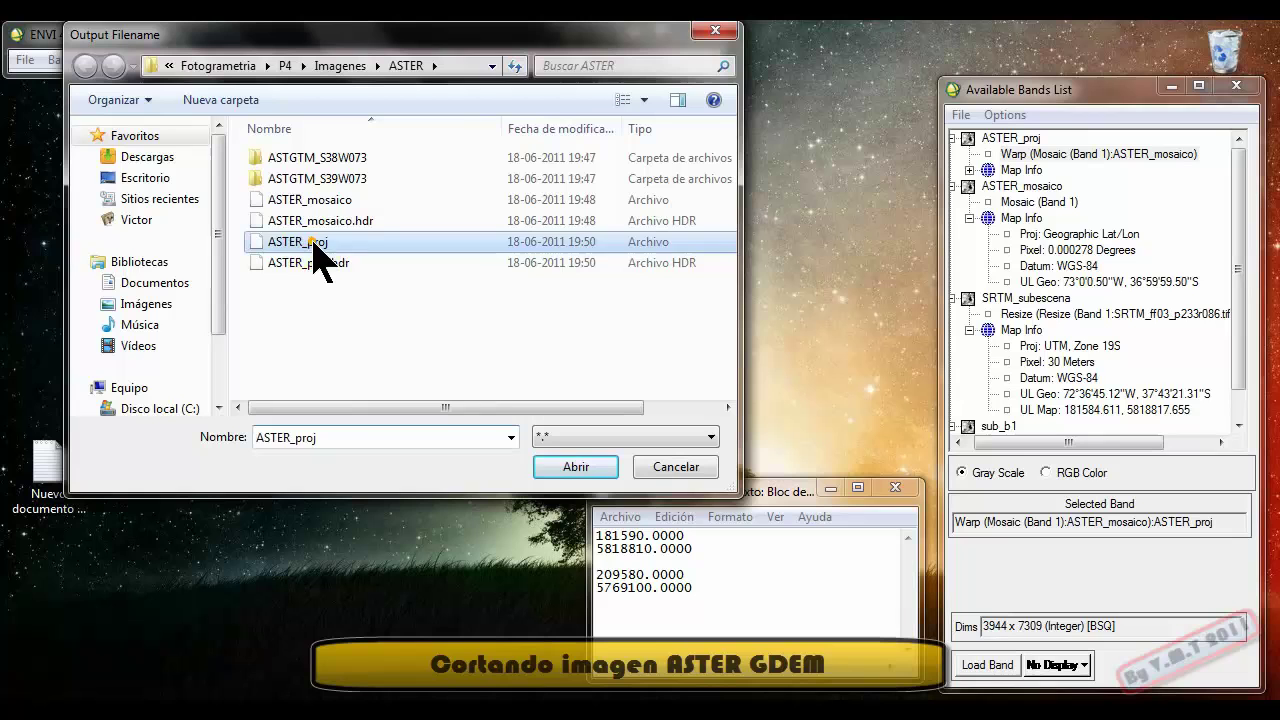
pyautogui.click(346, 437)
pyautogui.write('+pixel')
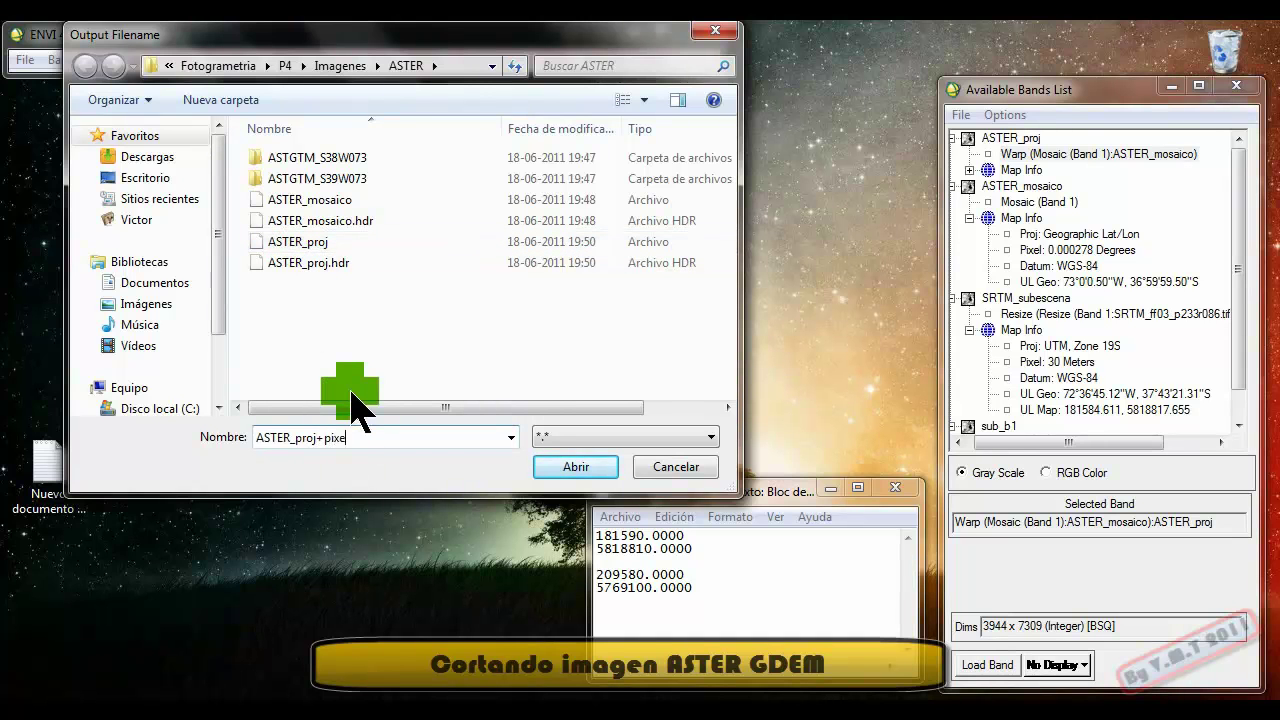
pyautogui.click(568, 467)
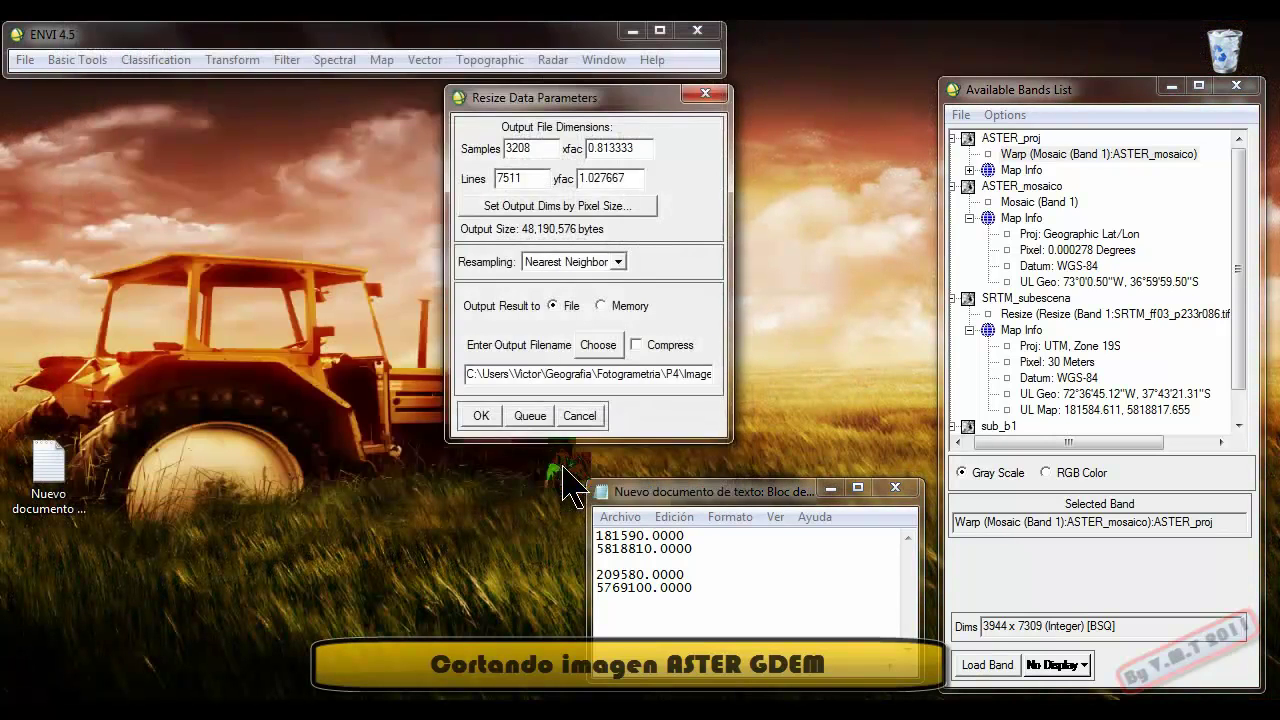
# Run the resize to ASTER_proj+pixel, expand its map information, and close the ASTER_proj and ASTER_mosaico files
pyautogui.click(484, 416)
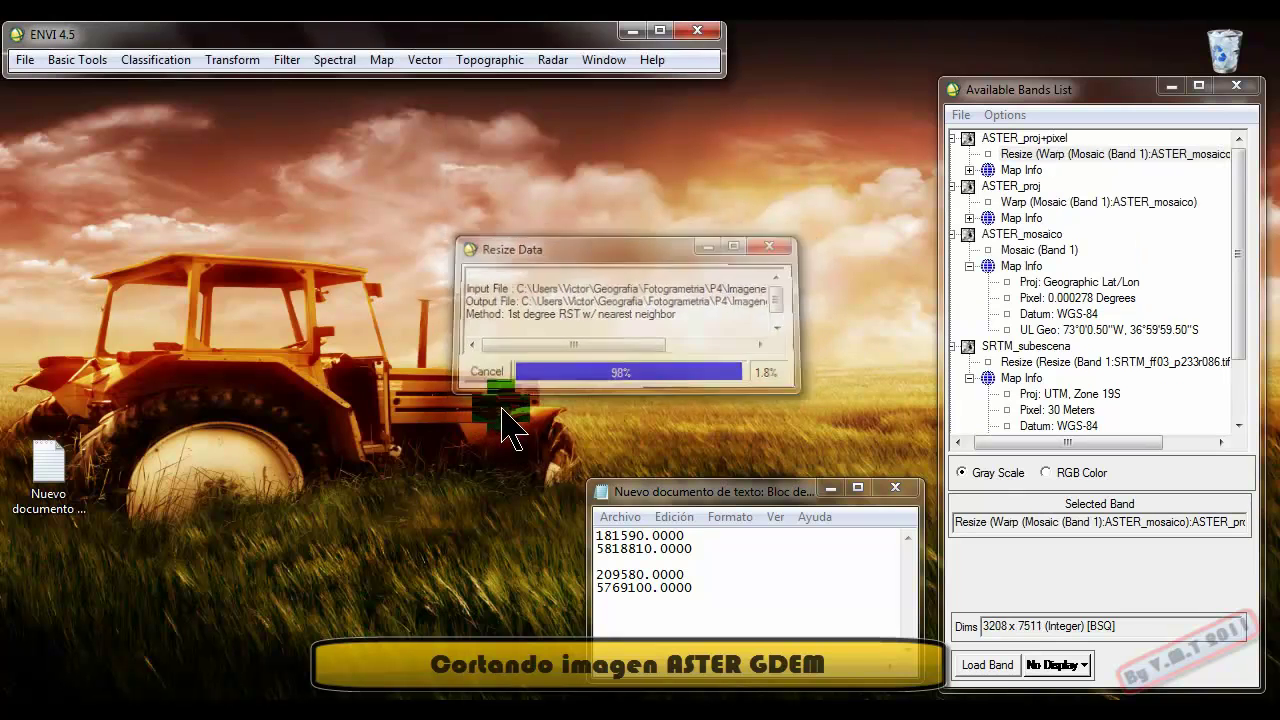
pyautogui.click(969, 170)
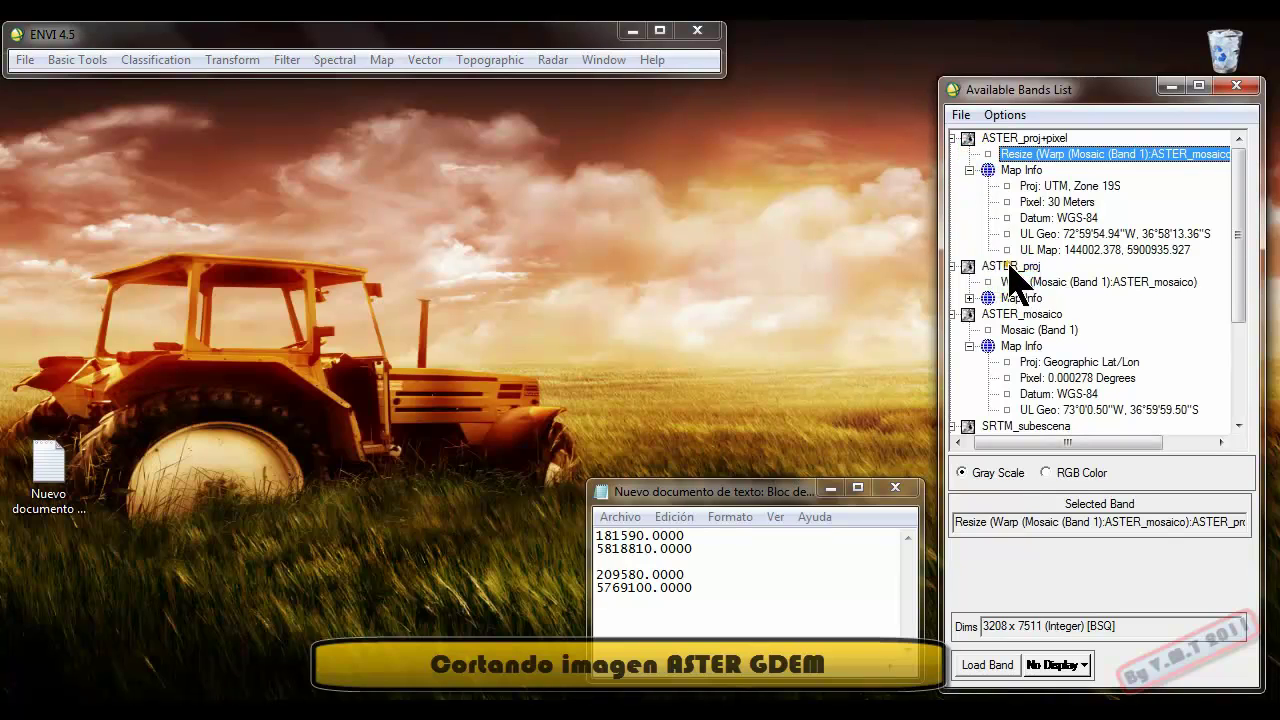
pyautogui.rightClick(1015, 275)
pyautogui.click(1060, 347)
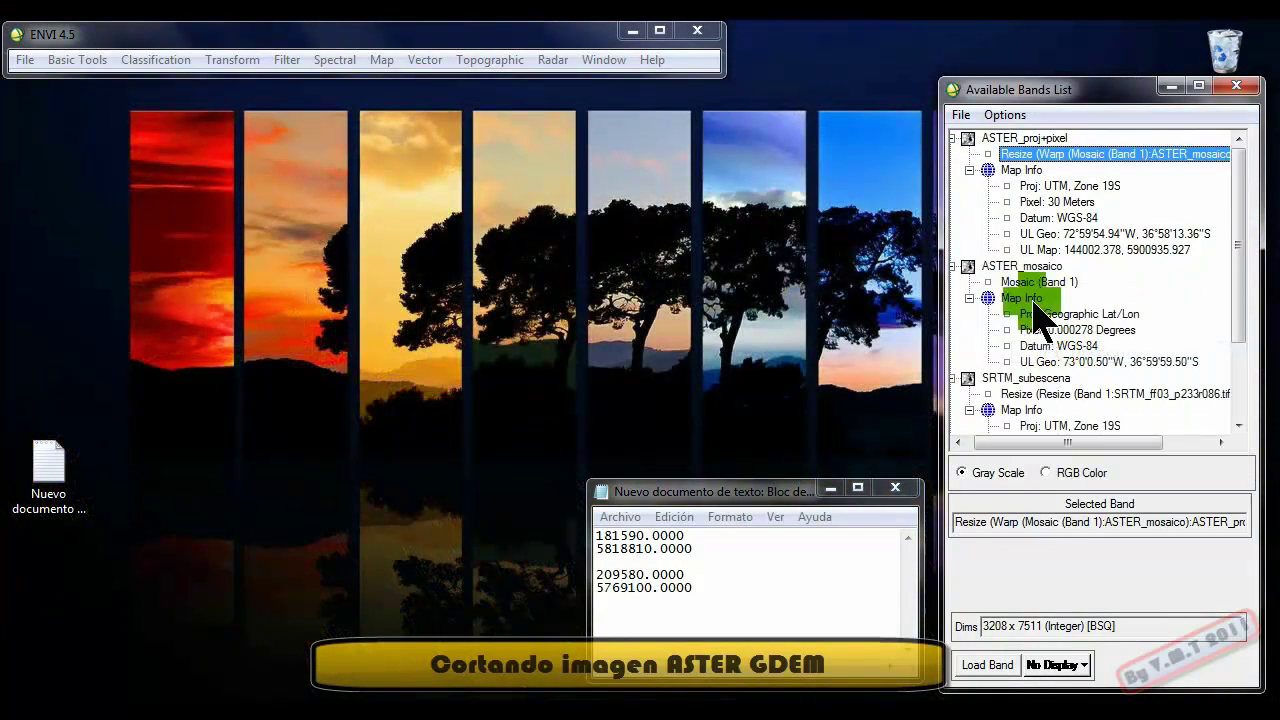
pyautogui.click(1025, 270)
pyautogui.rightClick(1025, 275)
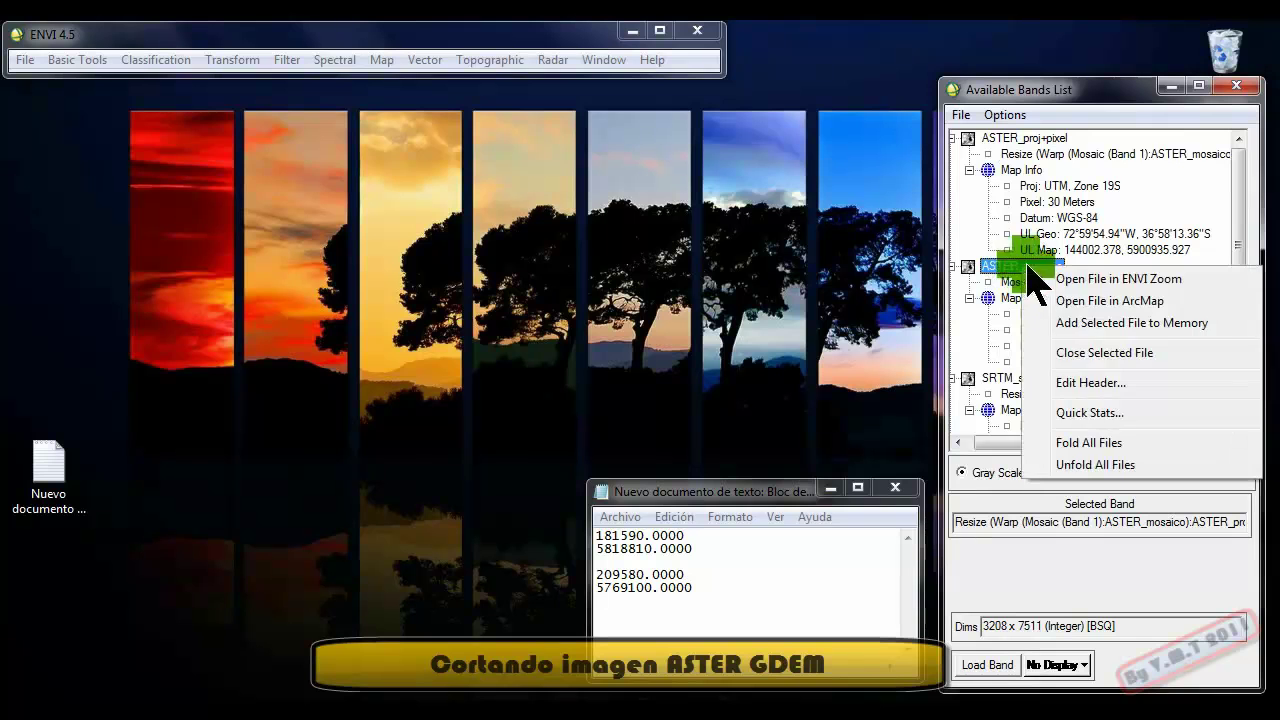
pyautogui.click(1085, 353)
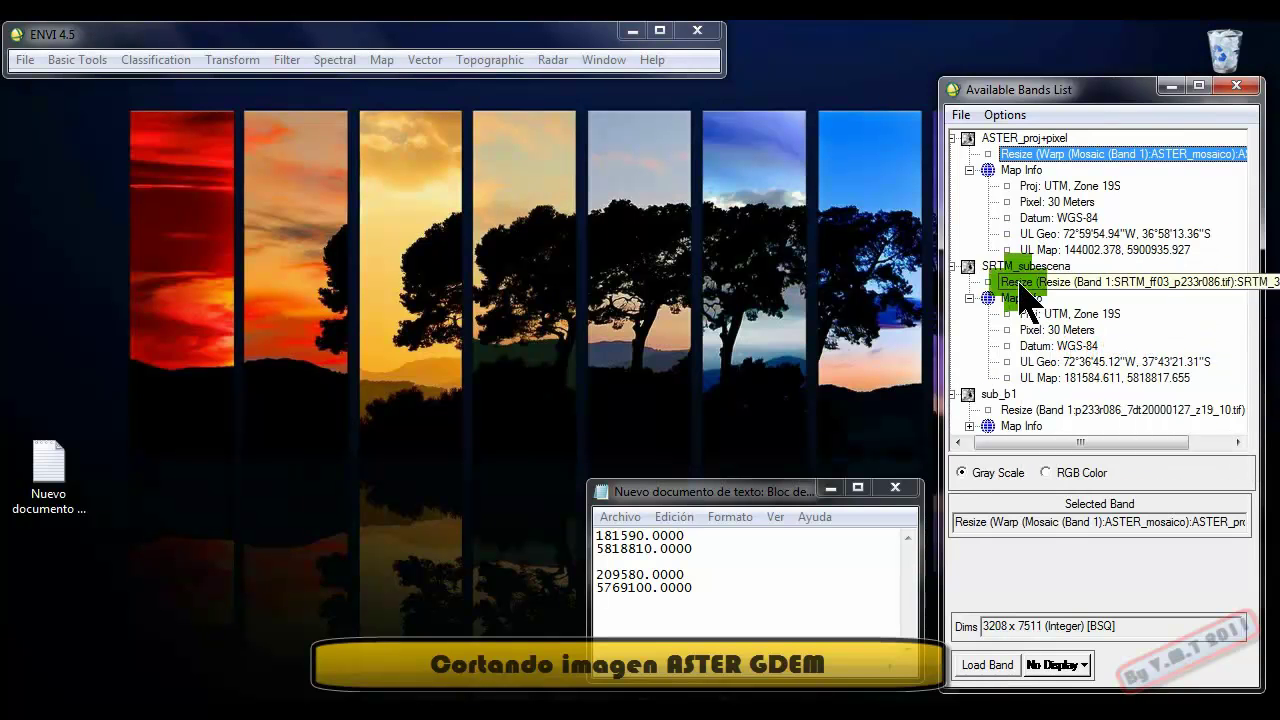
# Compare the projection, pixel size, datum and upper-left coordinates of ASTER_proj+pixel with those of SRTM_subescena
pyautogui.click(1085, 187)
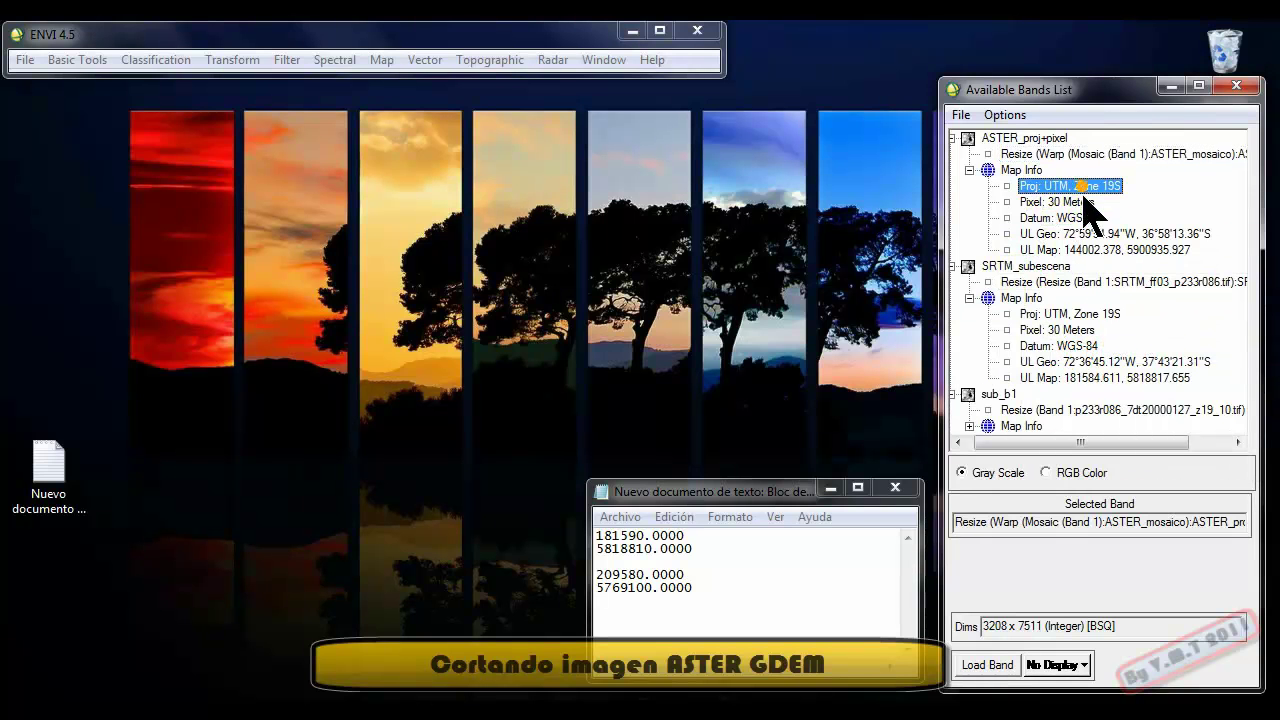
pyautogui.click(1088, 314)
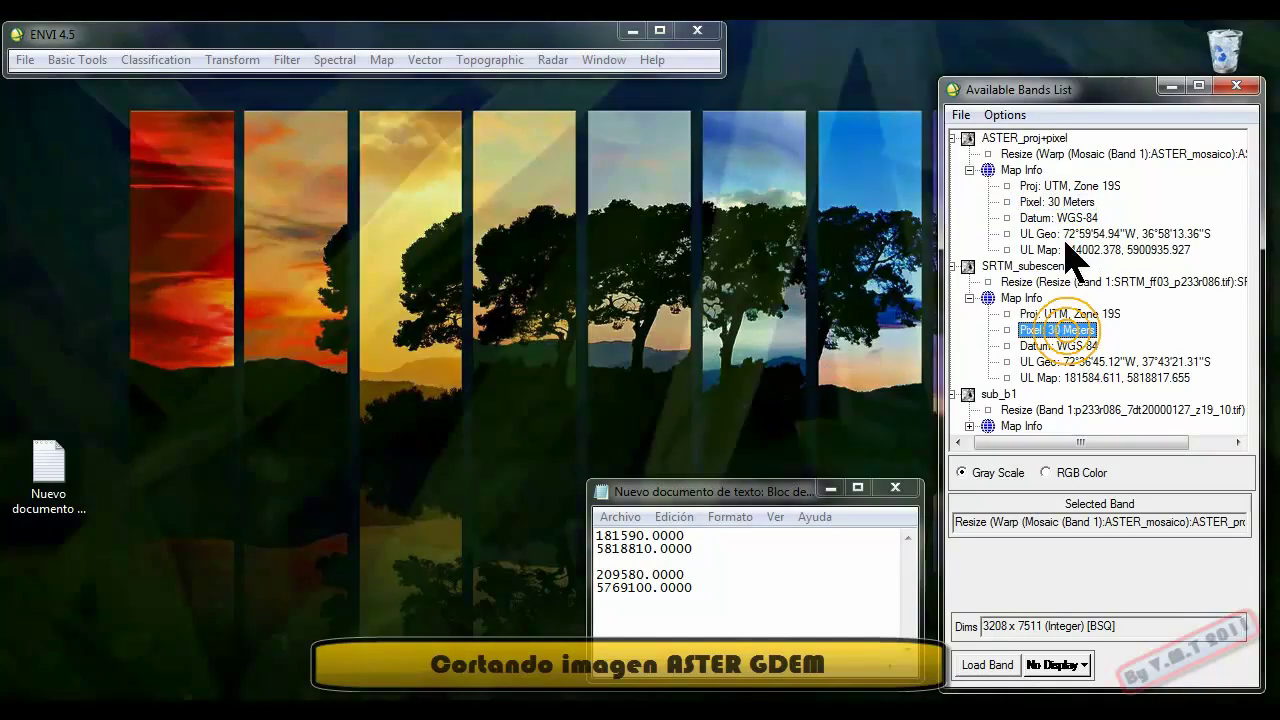
pyautogui.click(1058, 217)
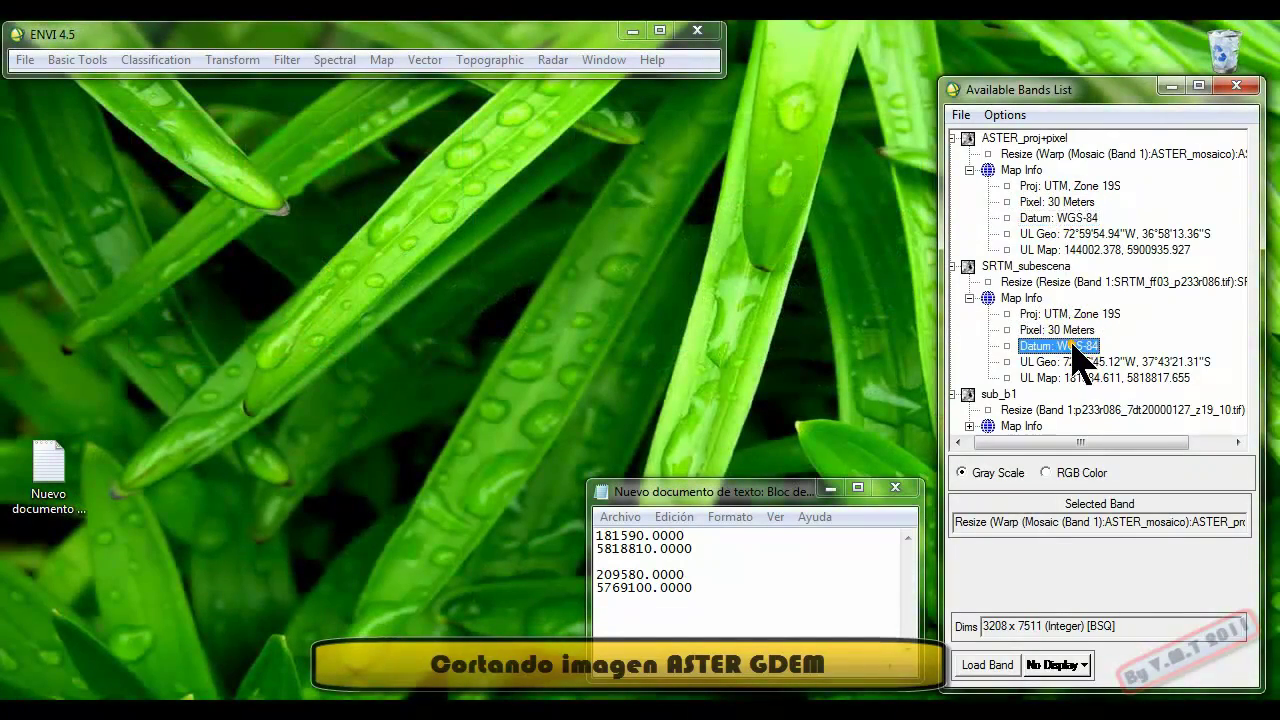
pyautogui.click(1078, 236)
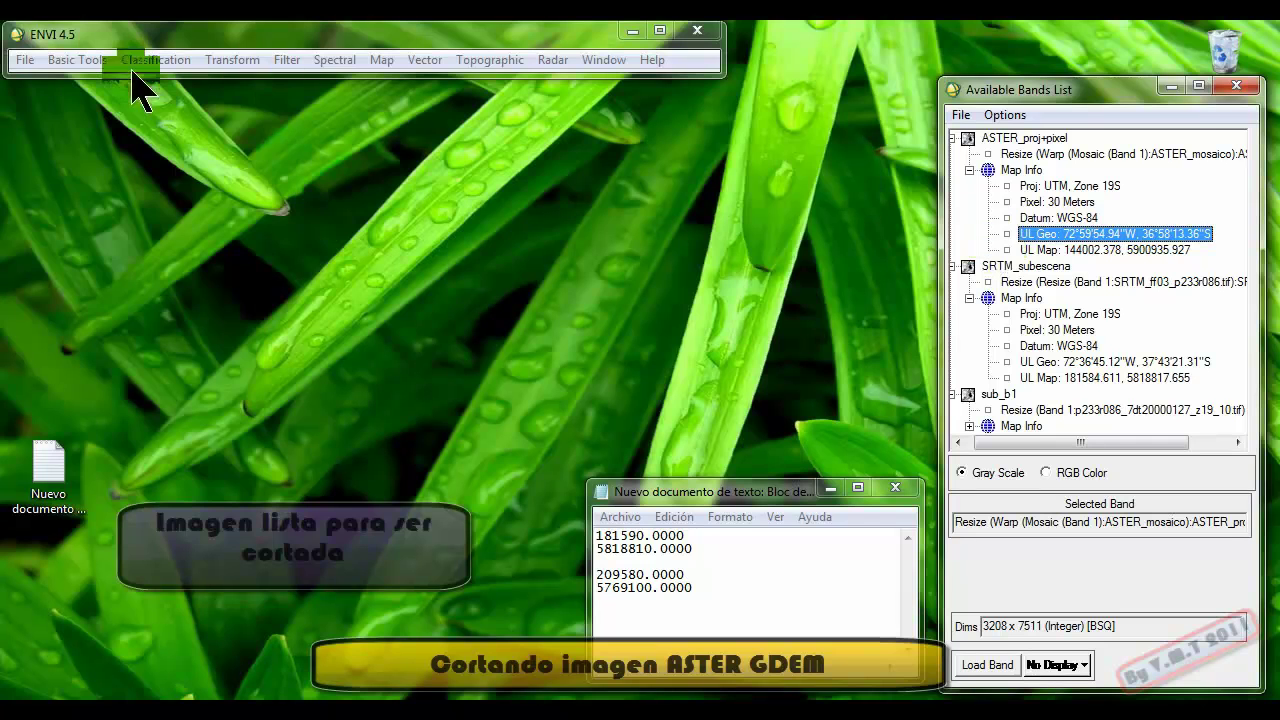
# Start resizing ASTER_proj+pixel with its spatial subset defined by the sub_b1 file
pyautogui.click(77, 60)
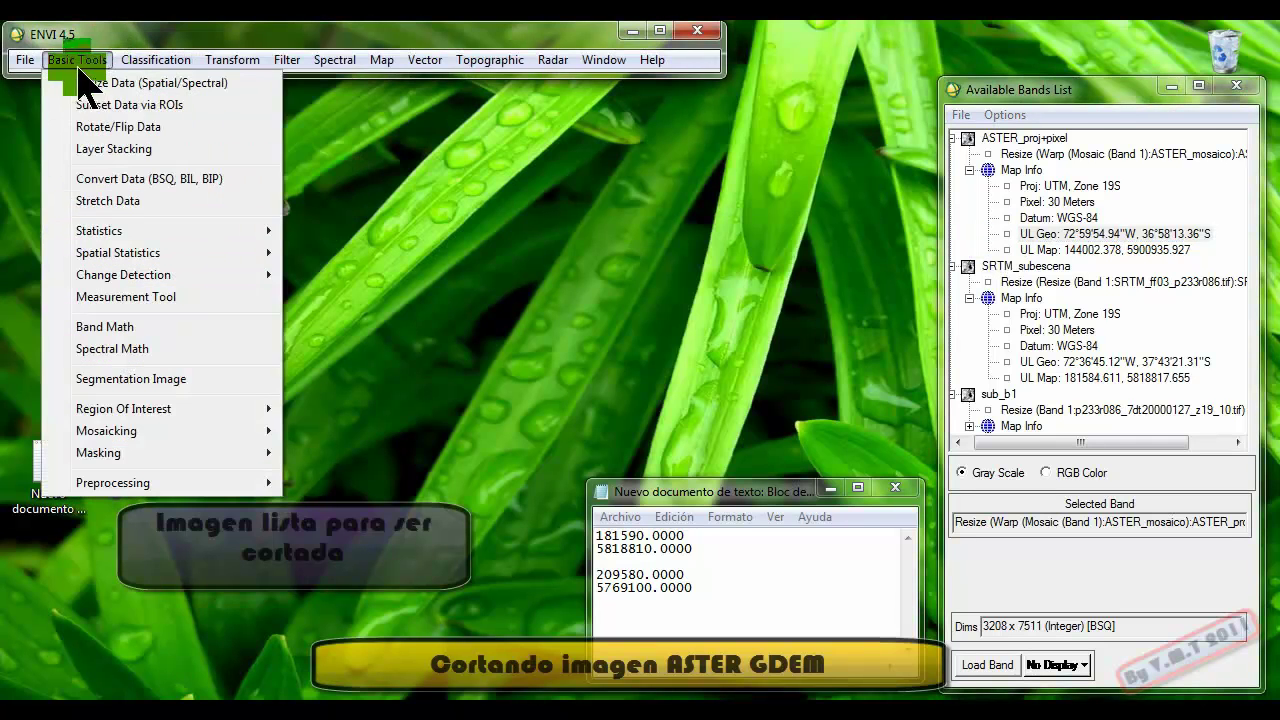
pyautogui.click(90, 84)
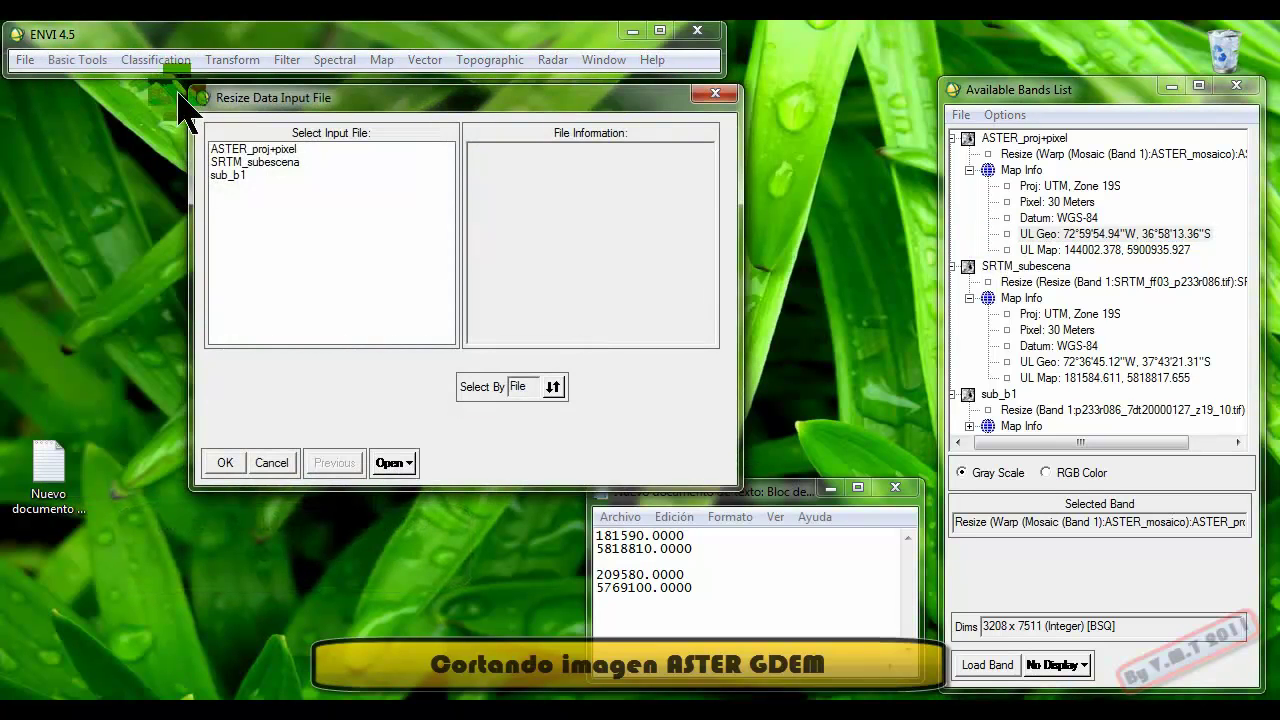
pyautogui.click(255, 150)
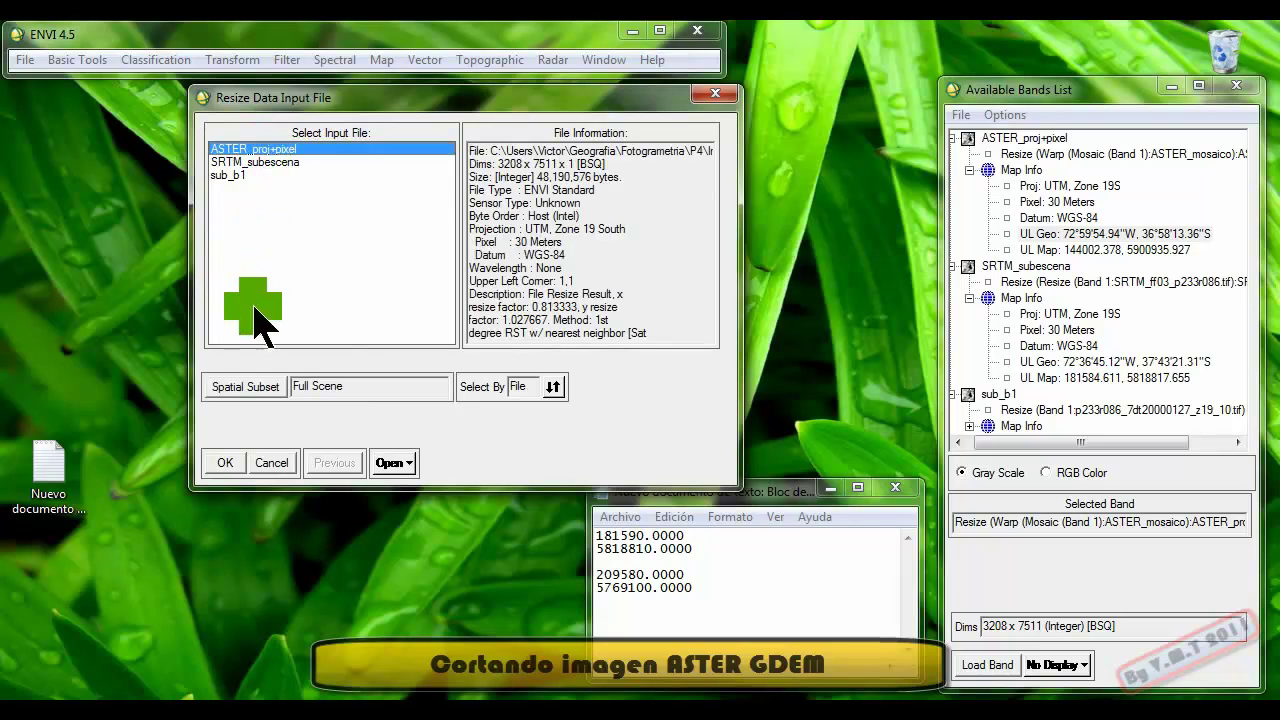
pyautogui.click(248, 391)
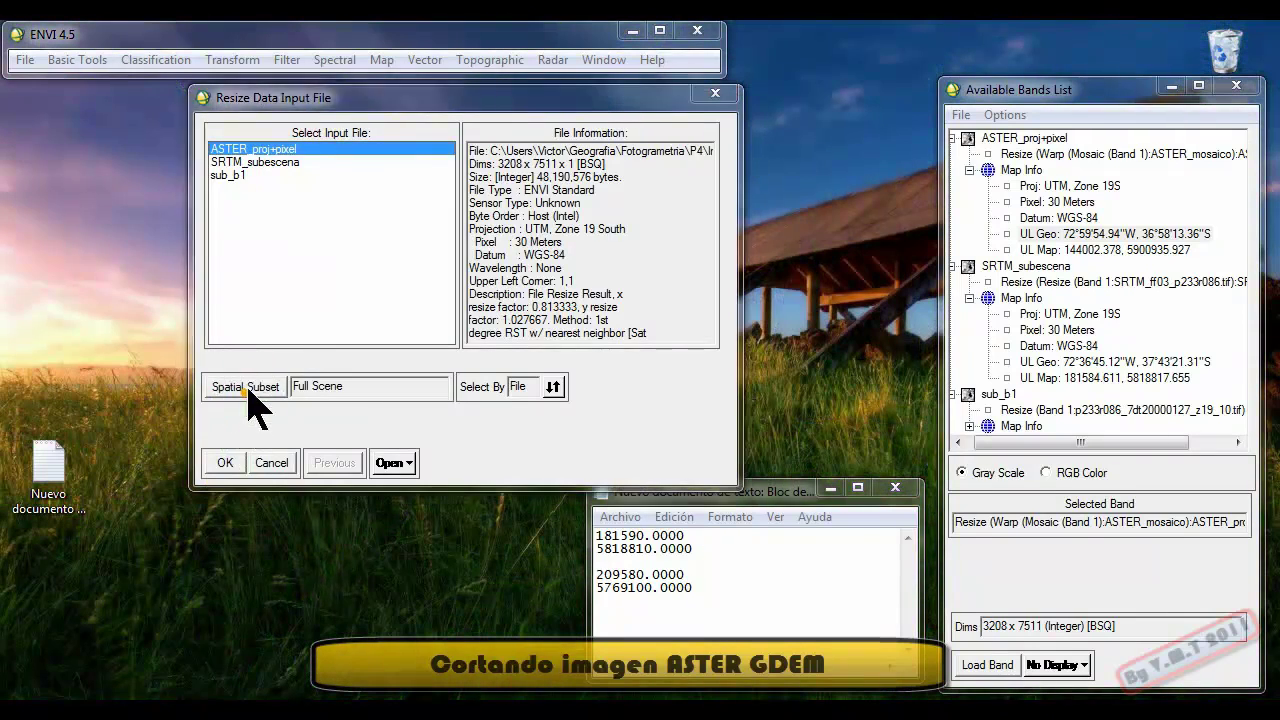
pyautogui.click(297, 292)
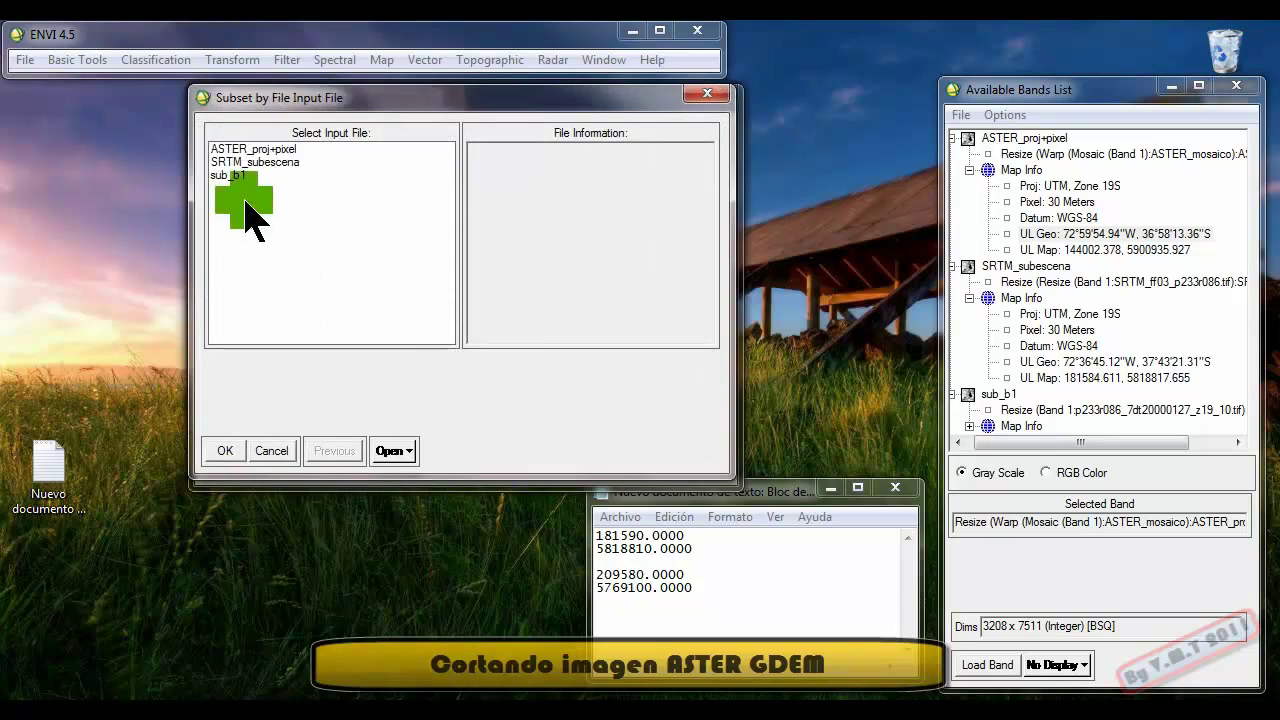
pyautogui.click(229, 175)
pyautogui.click(226, 451)
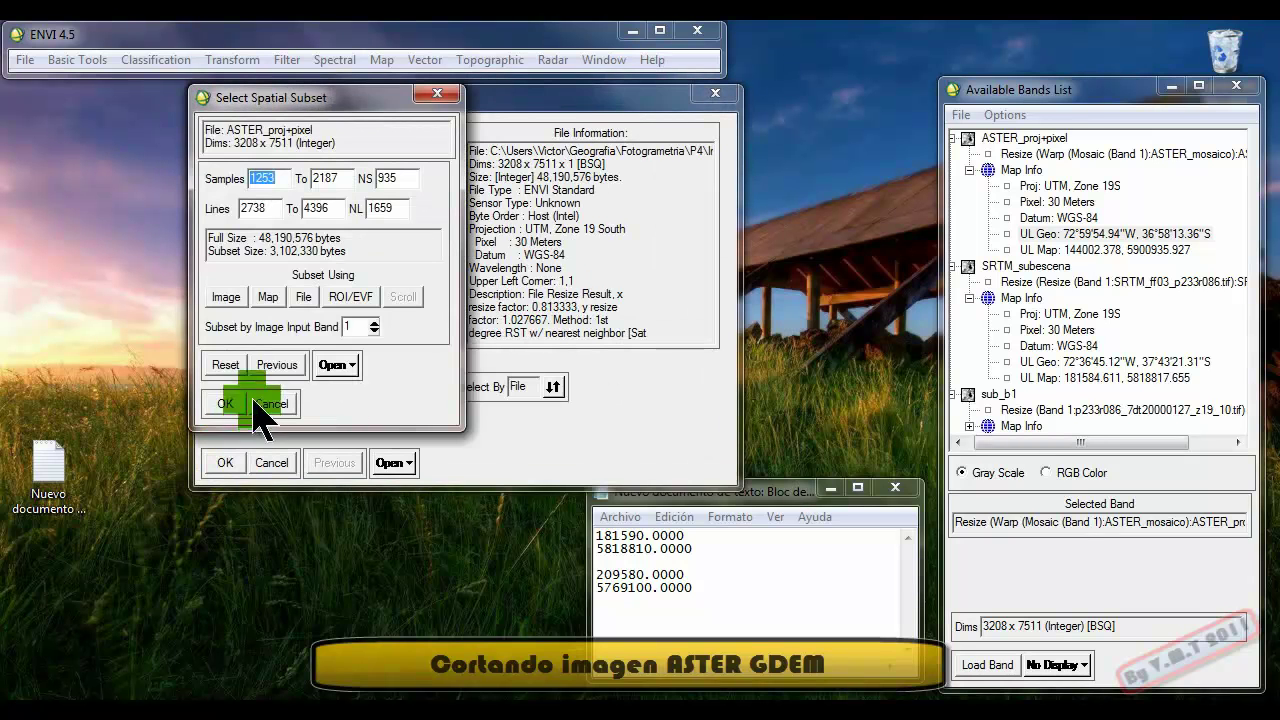
pyautogui.click(226, 404)
pyautogui.click(225, 462)
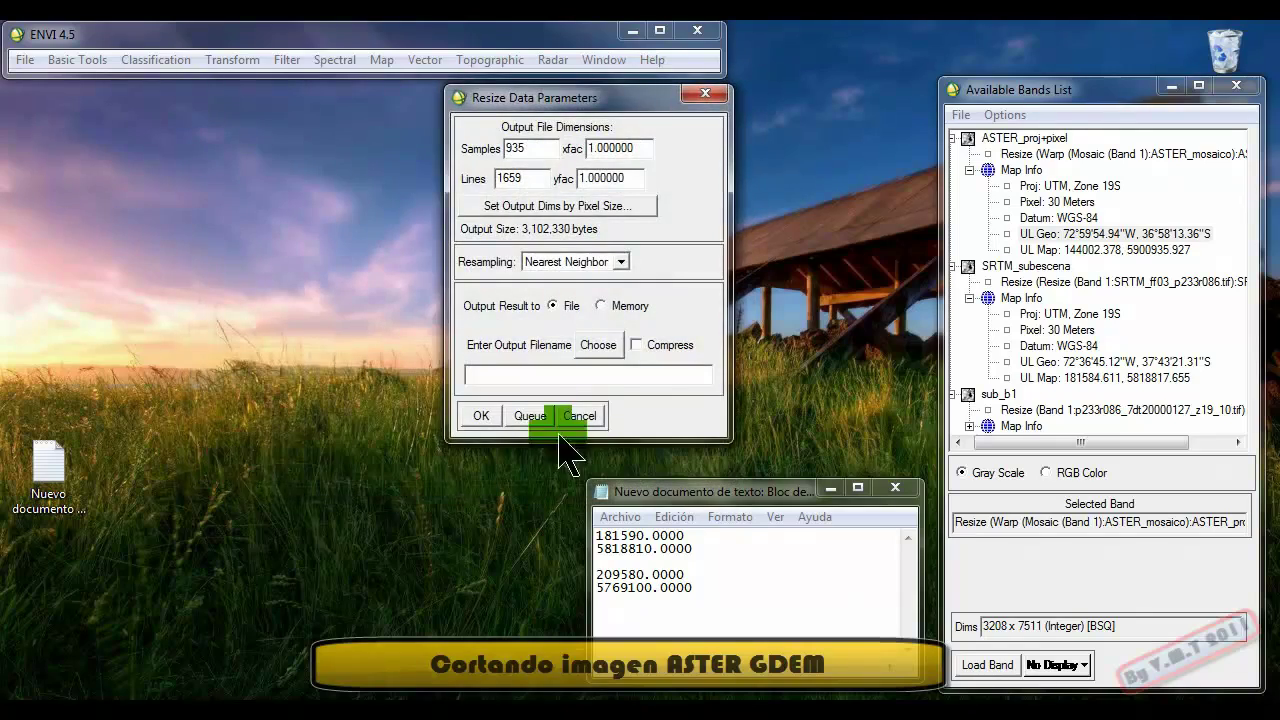
# Set the output file to ASTER_subescena in the ASTER folder and run the crop
pyautogui.click(598, 346)
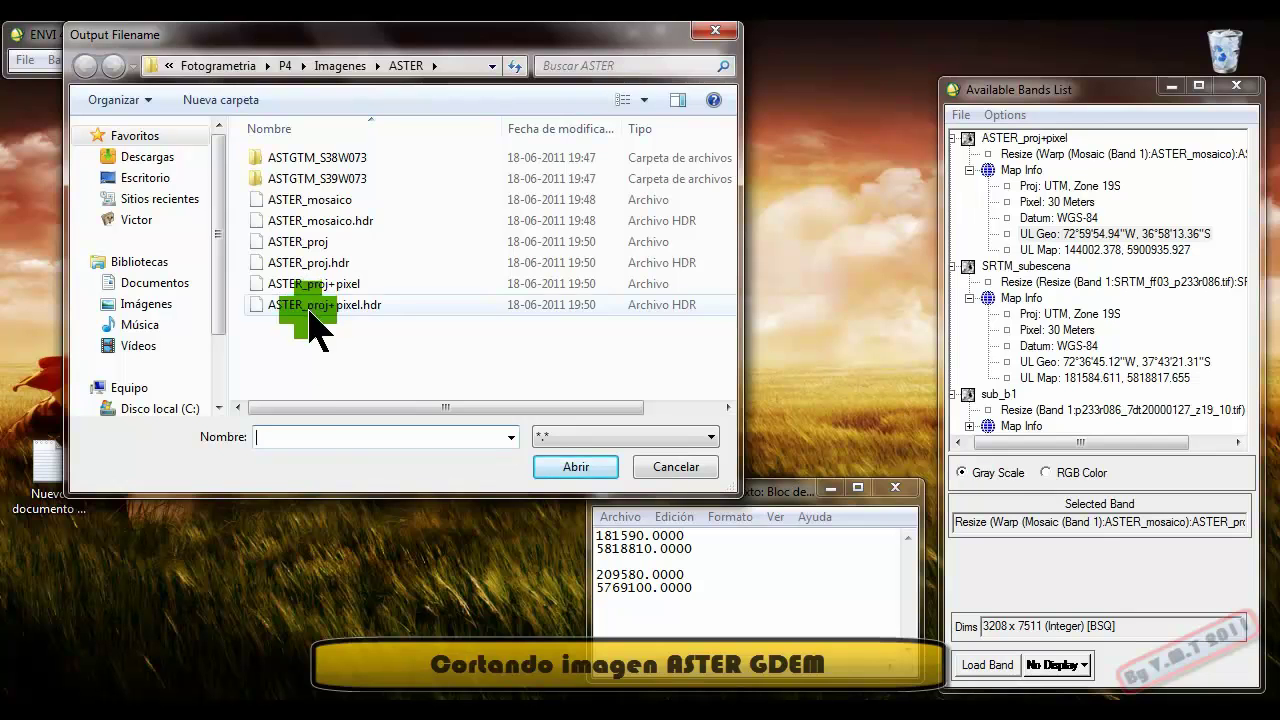
pyautogui.write('ASTER')
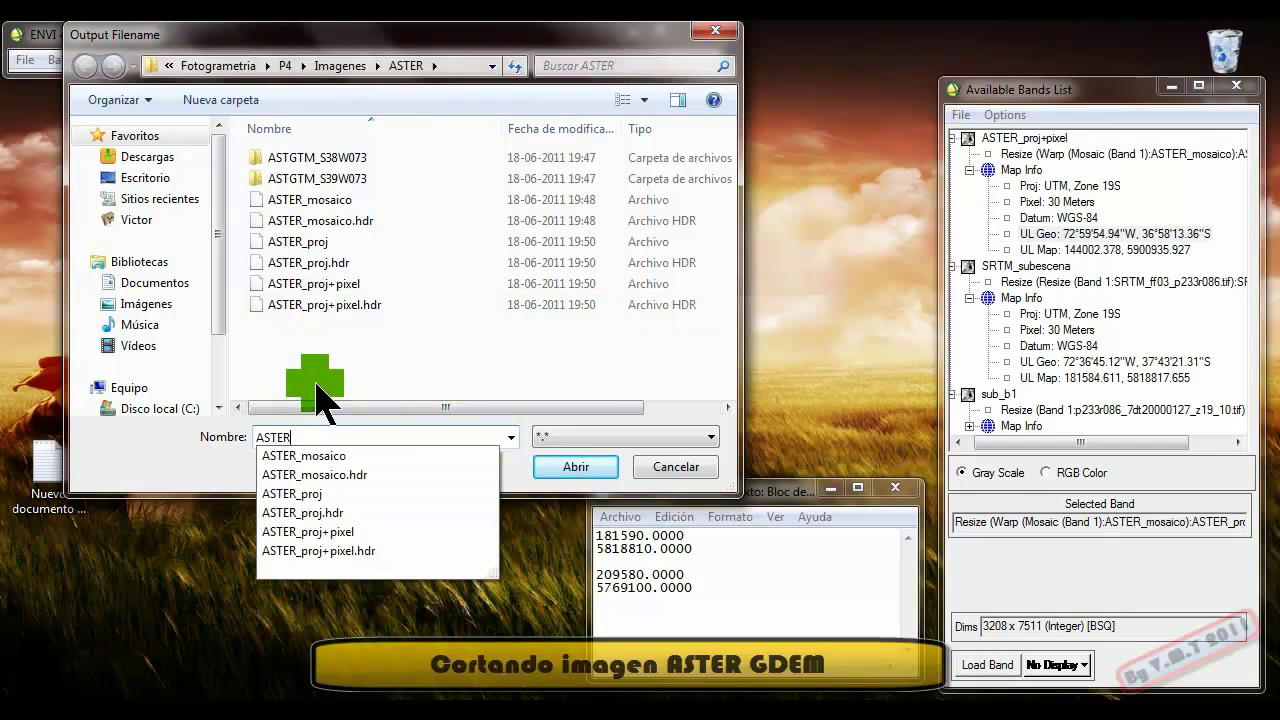
pyautogui.write('_subescena')
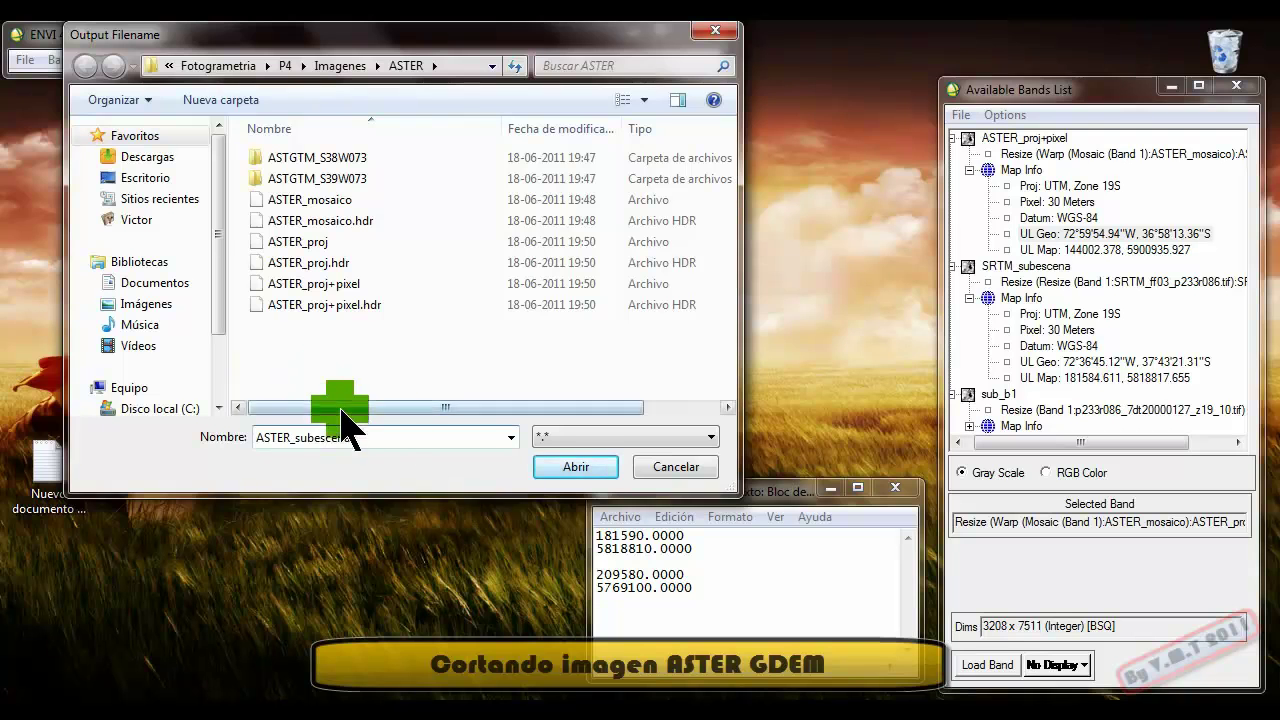
pyautogui.click(575, 466)
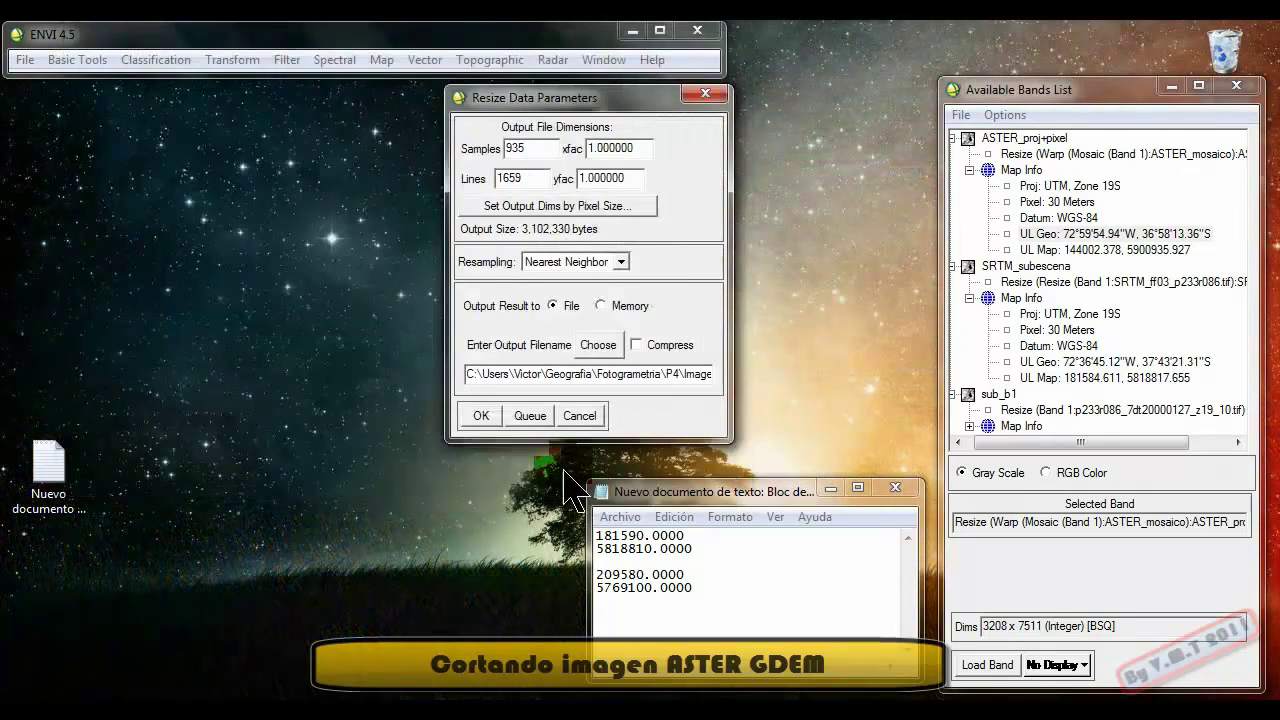
pyautogui.click(482, 417)
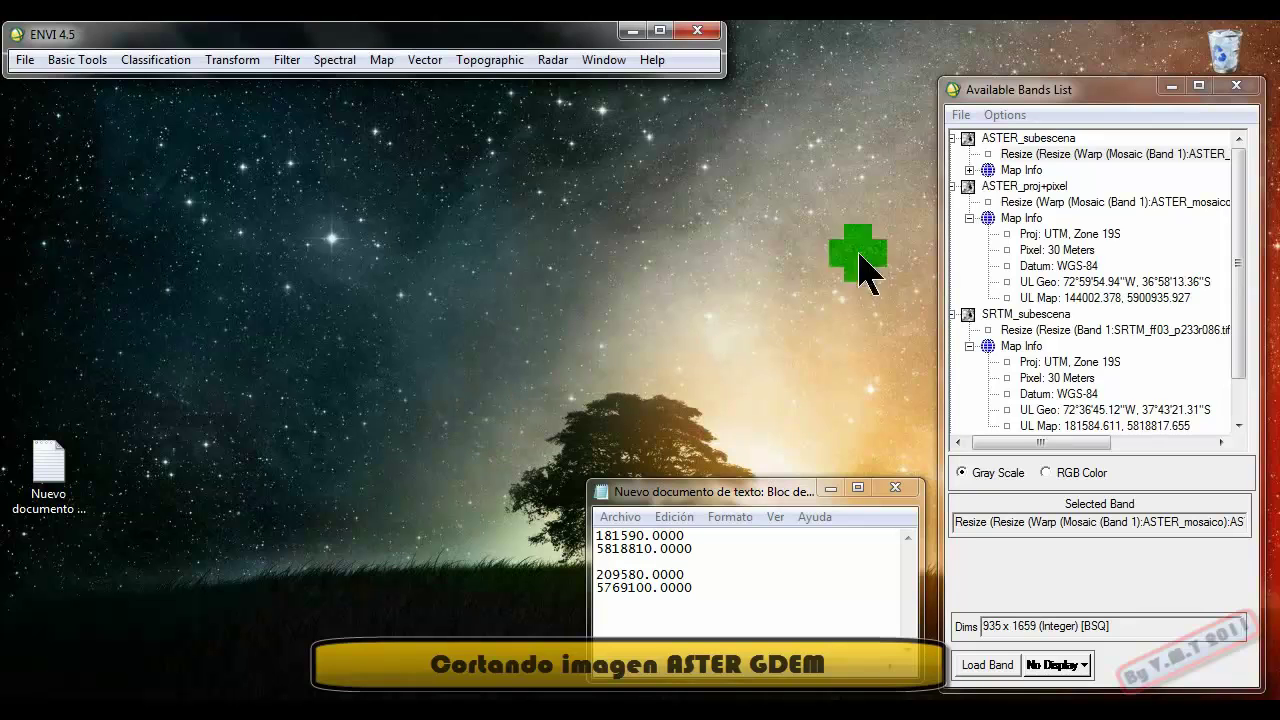
# Close the ASTER_proj+pixel file and expand the map information of ASTER_subescena
pyautogui.click(1014, 186)
pyautogui.rightClick(1043, 189)
pyautogui.click(1063, 270)
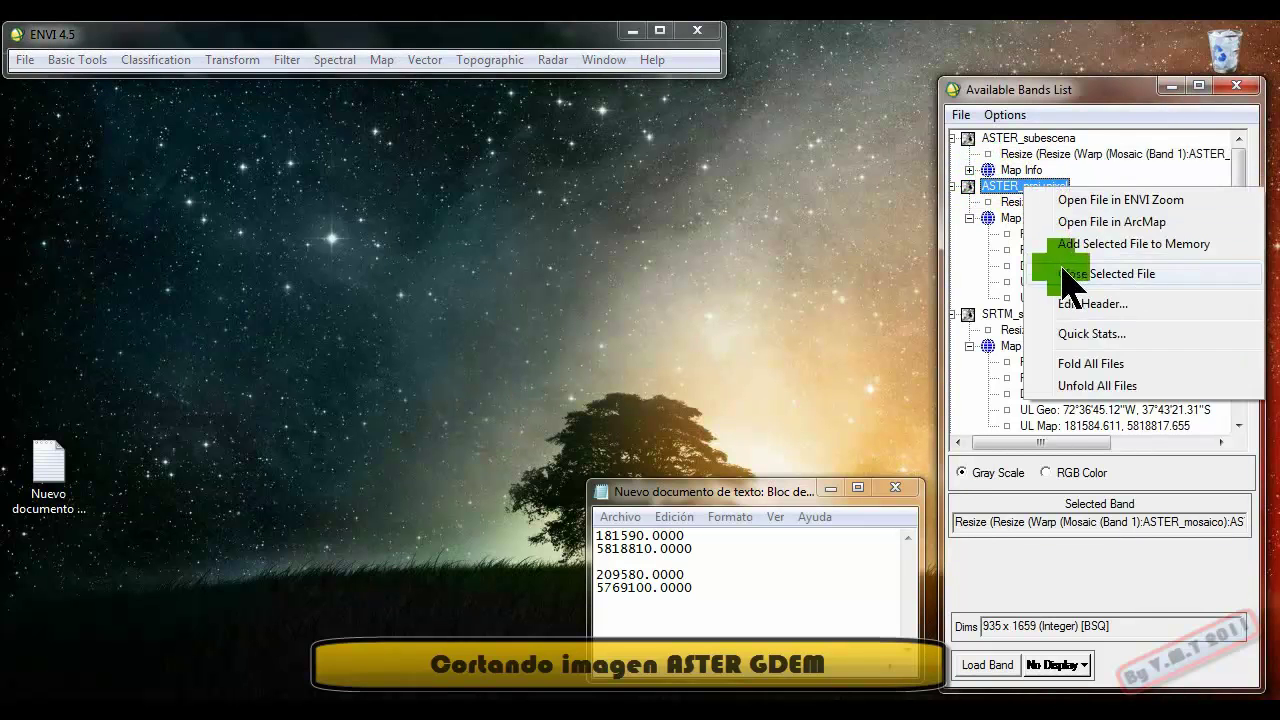
pyautogui.click(969, 170)
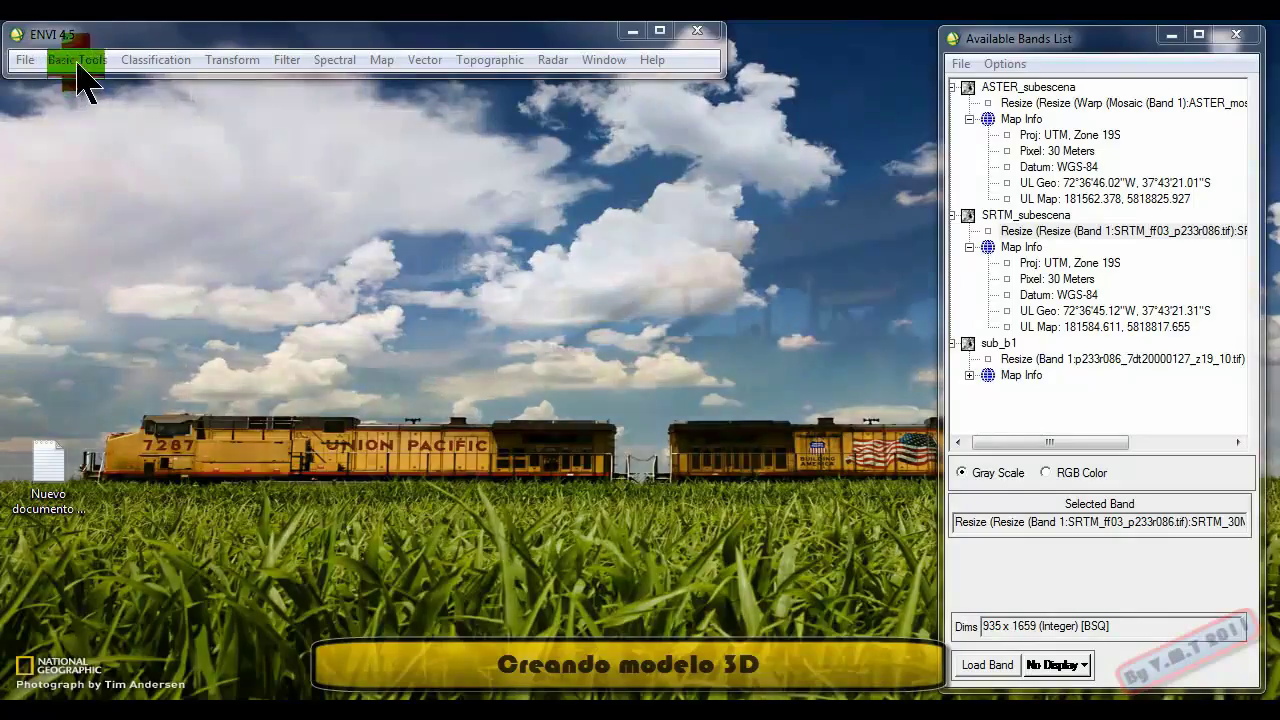
# Open the image files sub_b2 and sub_b3 from the Fotogrametria P3 > IMG > Subescena folder
pyautogui.click(75, 60)
pyautogui.click(33, 60)
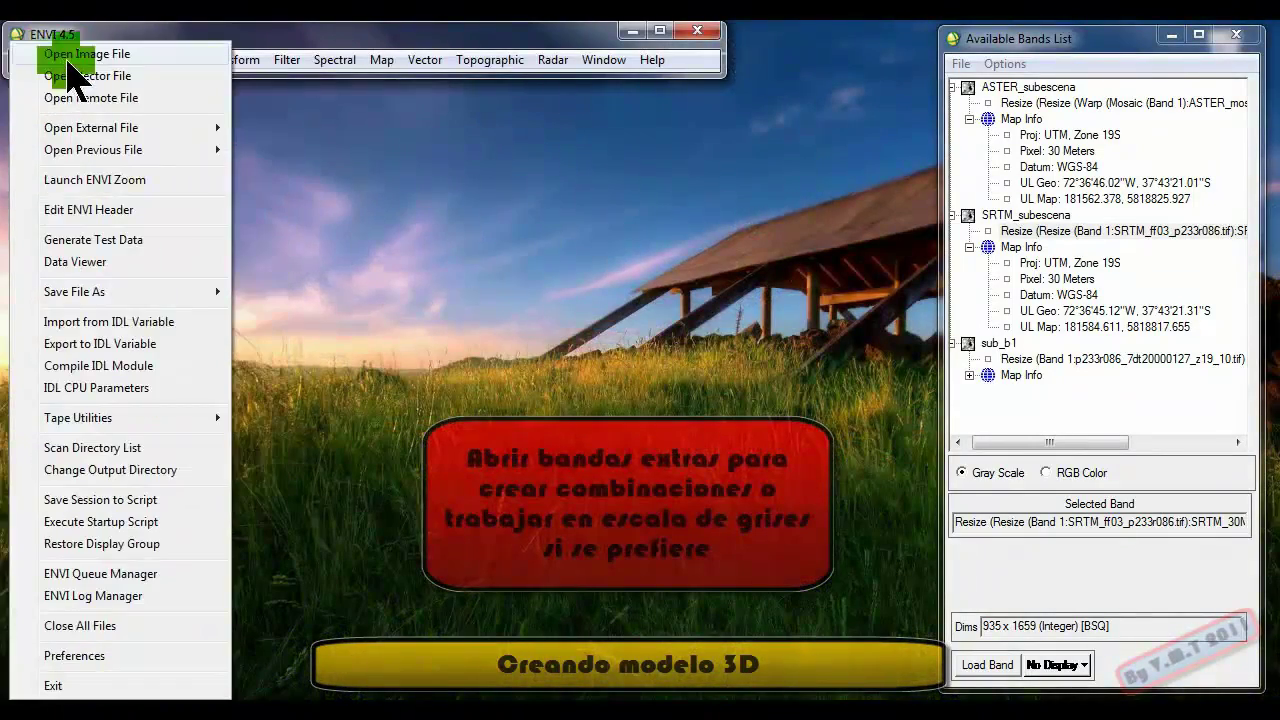
pyautogui.click(70, 56)
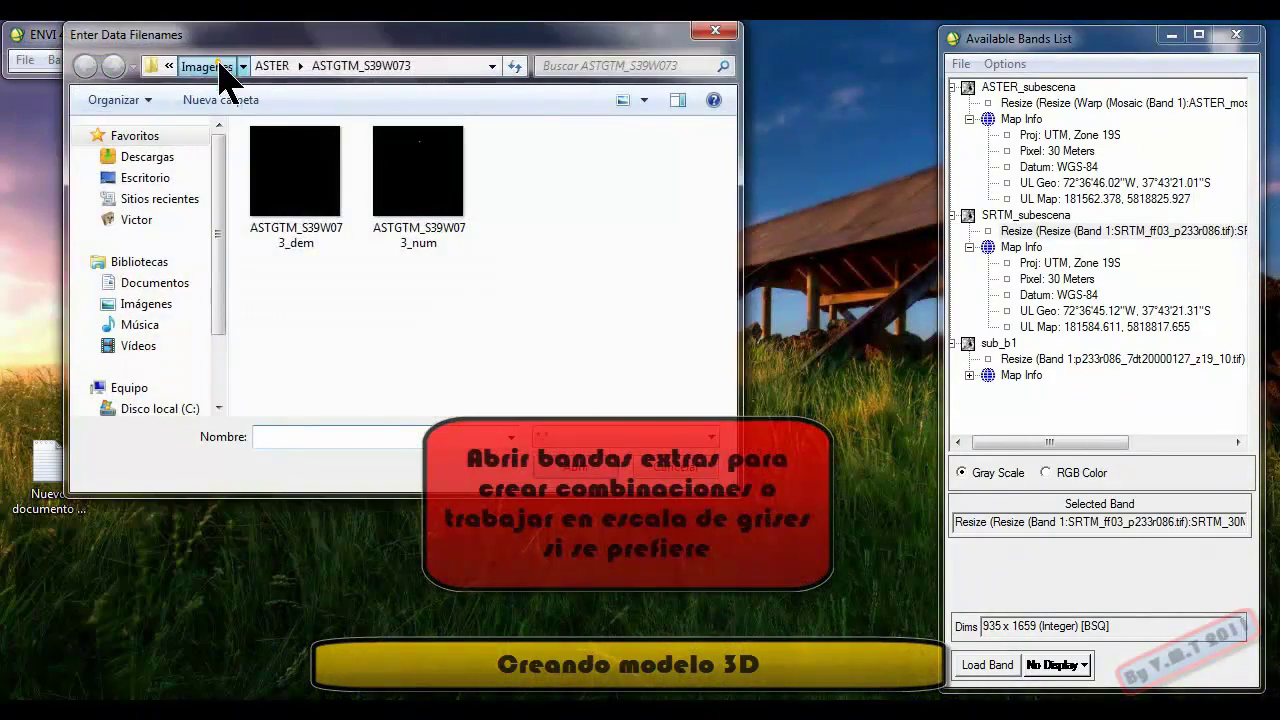
pyautogui.click(219, 68)
pyautogui.click(210, 66)
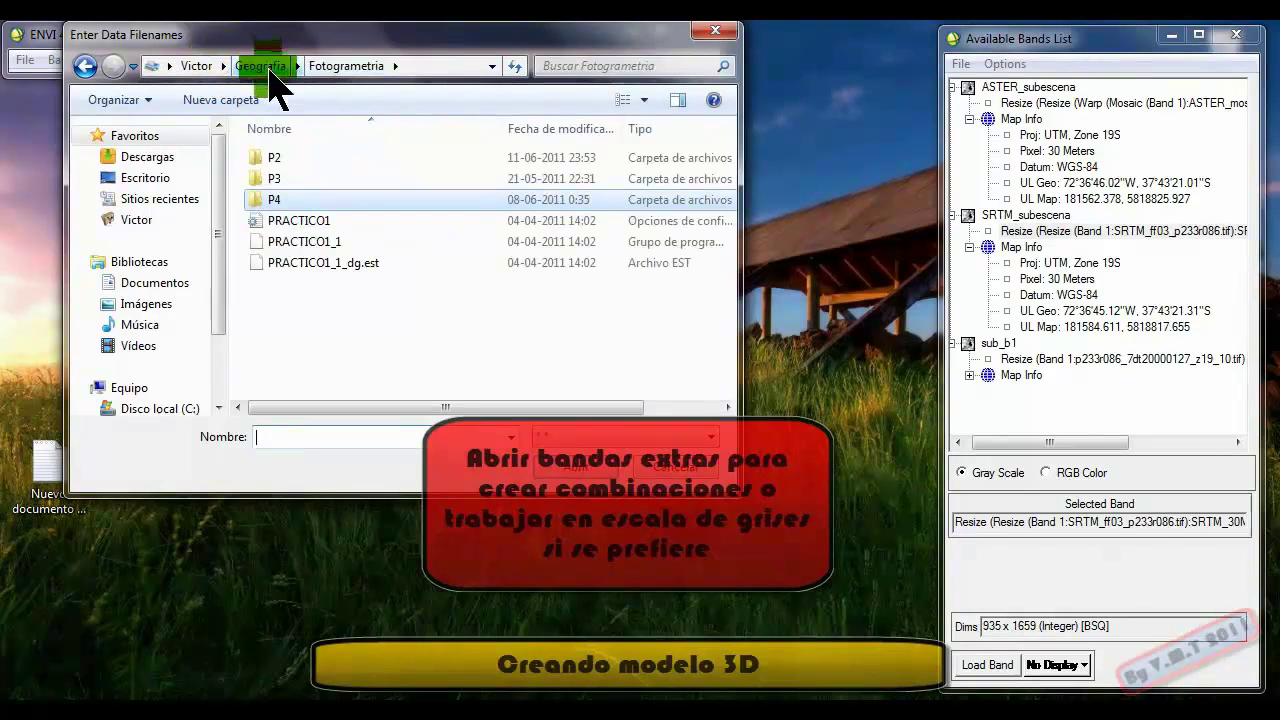
pyautogui.doubleClick(273, 179)
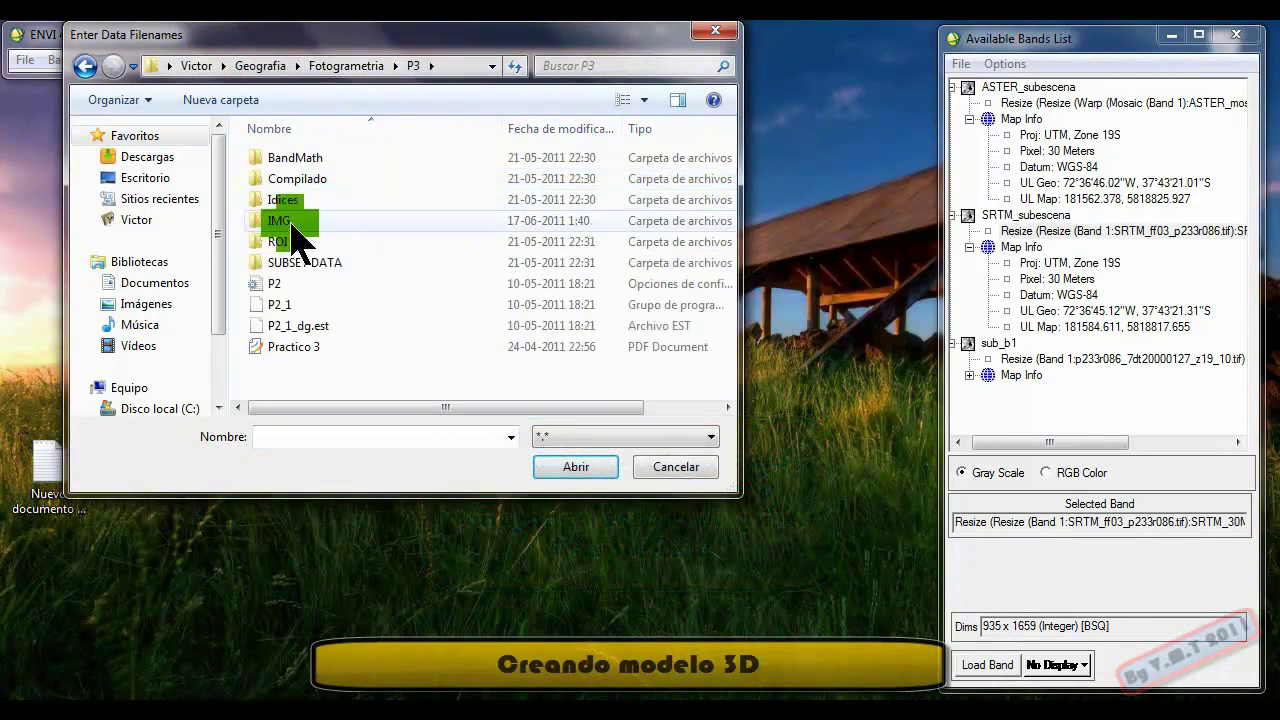
pyautogui.doubleClick(280, 221)
pyautogui.doubleClick(298, 160)
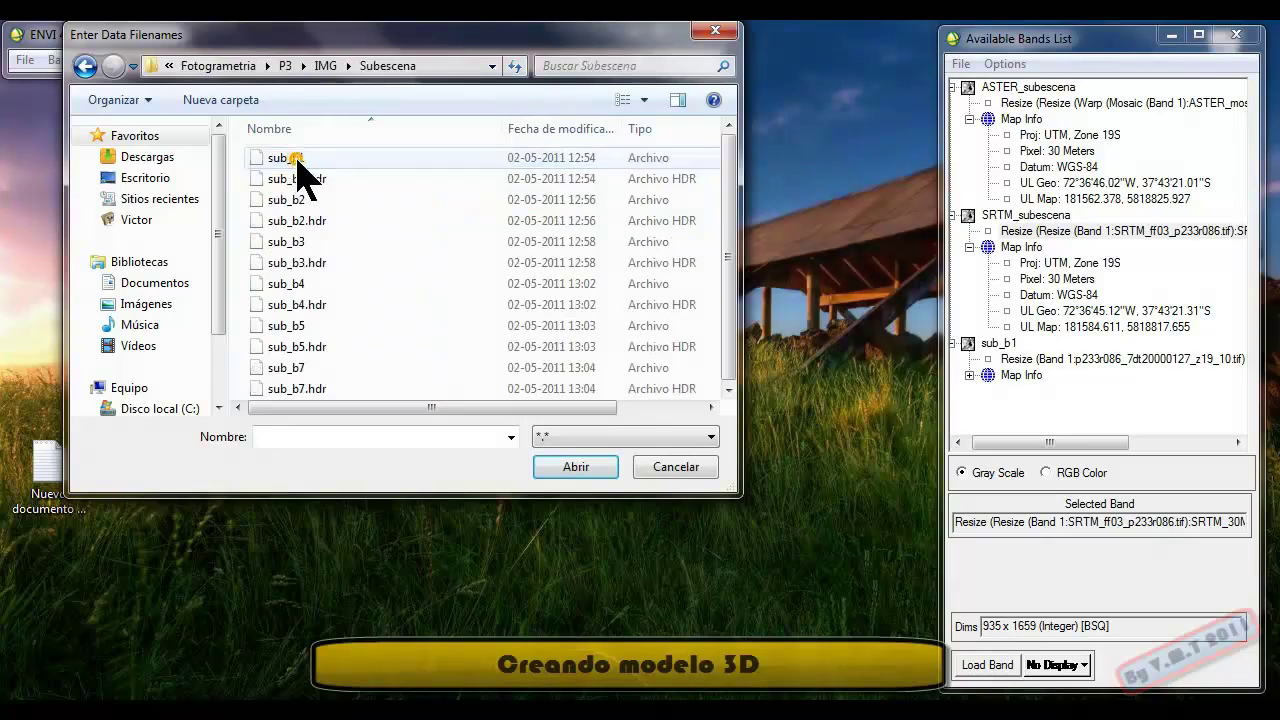
pyautogui.click(297, 203)
pyautogui.keyDown('ctrl'); pyautogui.click(300, 242); pyautogui.keyUp('ctrl')
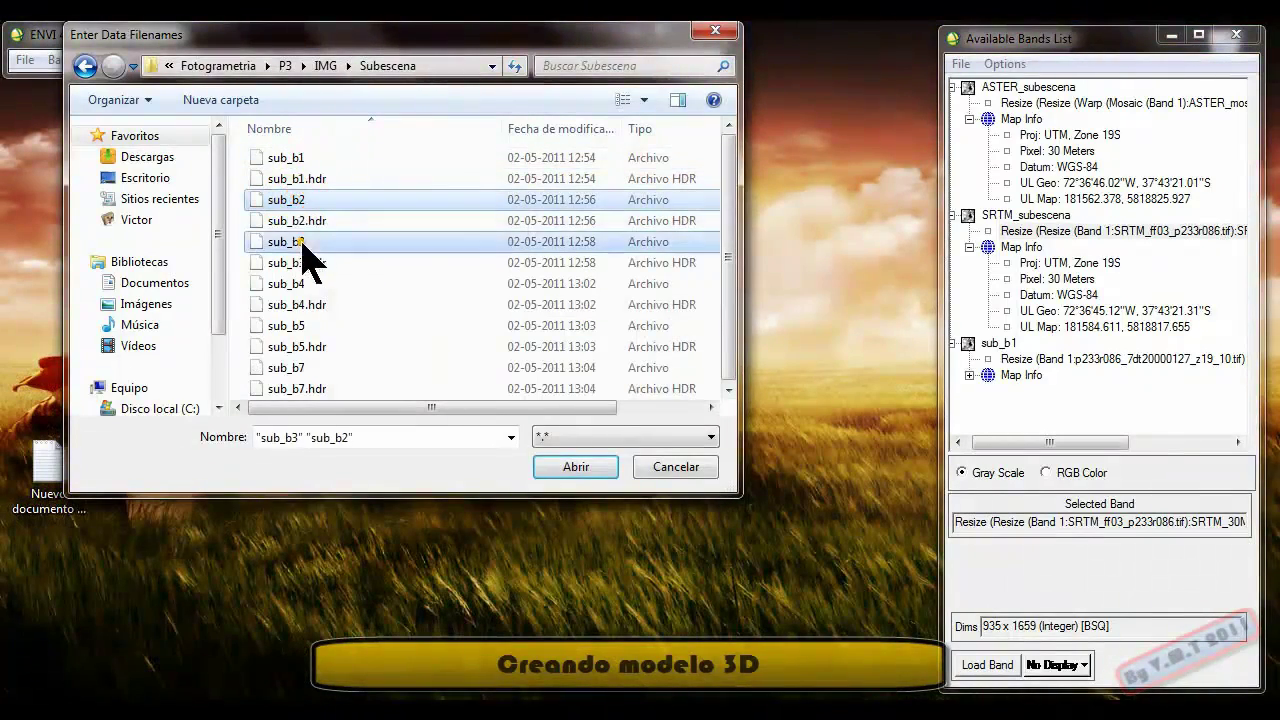
pyautogui.click(592, 468)
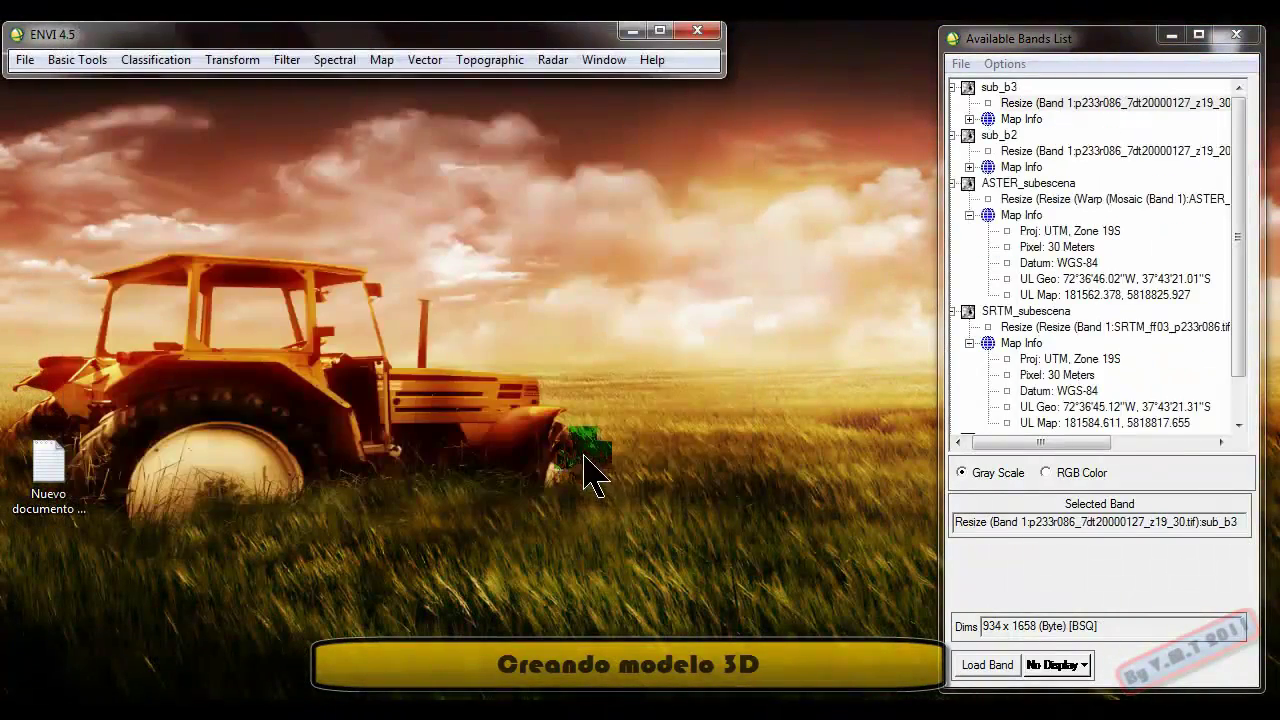
# Load an RGB composite into a display with sub_b3 as red, sub_b2 as green and sub_b1 as blue
pyautogui.click(1047, 474)
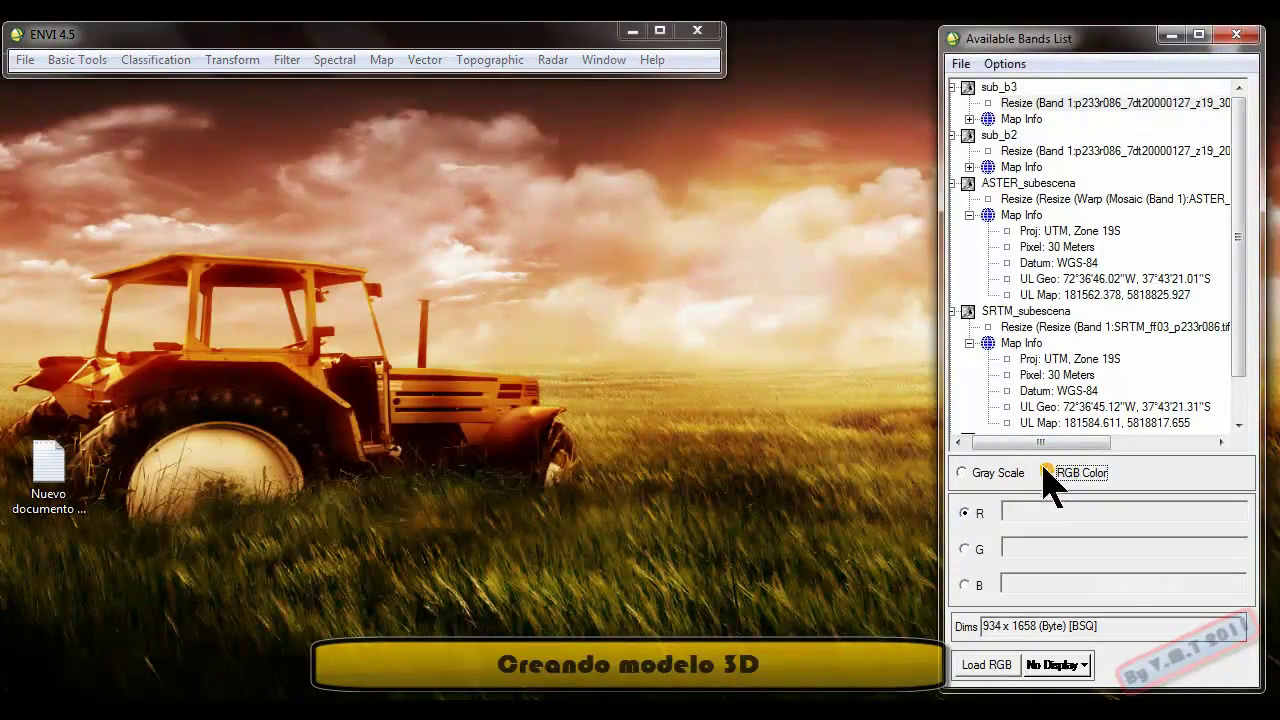
pyautogui.click(1020, 104)
pyautogui.click(1025, 152)
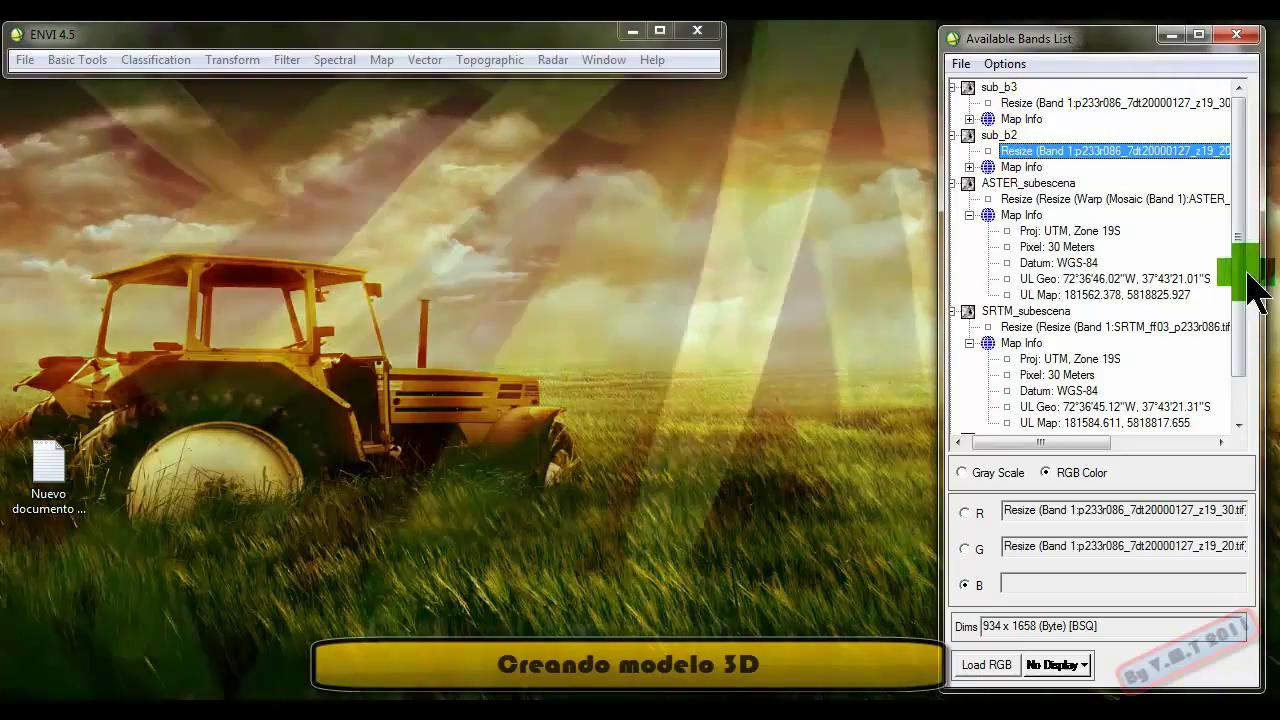
pyautogui.scroll(-1, 1245, 300)
pyautogui.click(1040, 407)
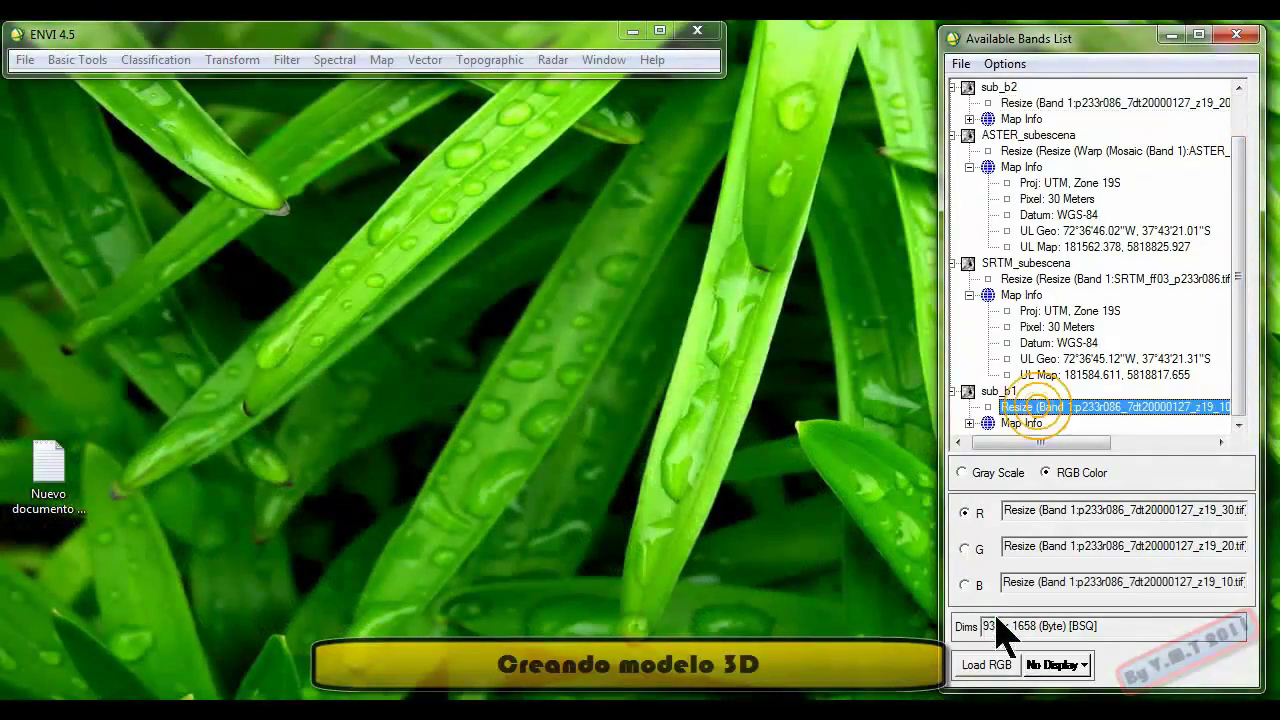
pyautogui.click(985, 665)
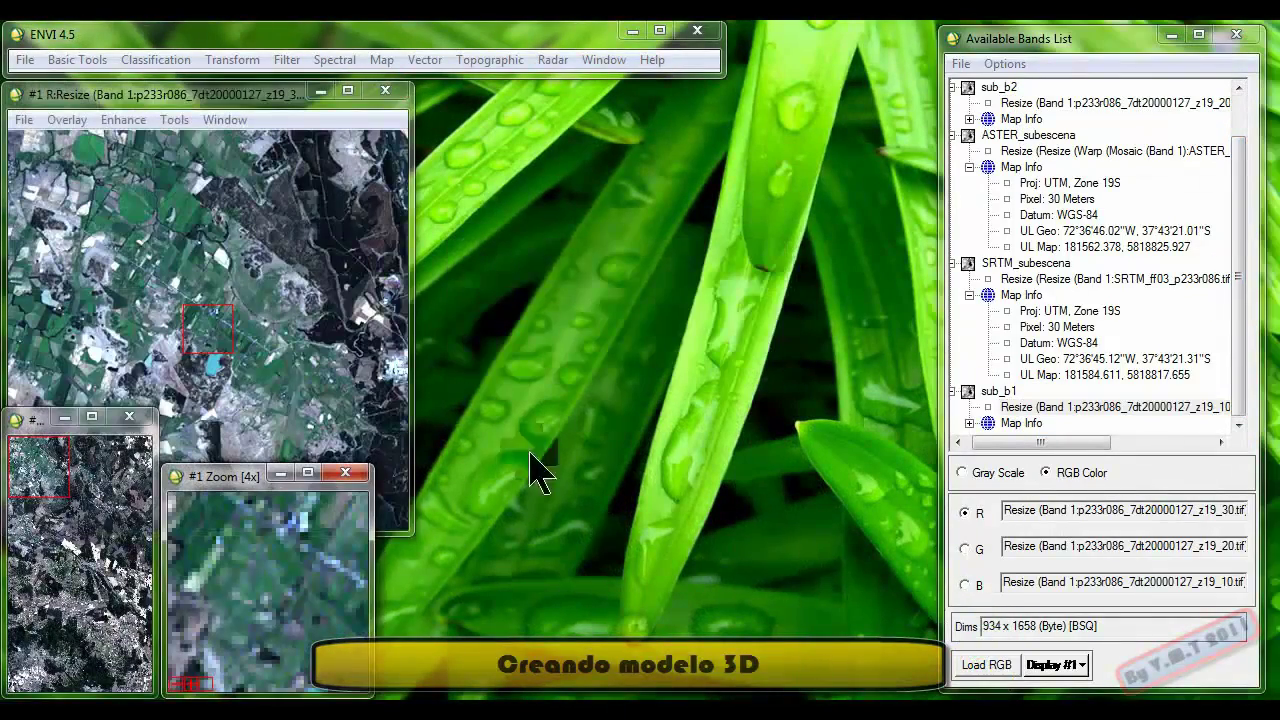
# Start a 3D SurfaceView of the displayed RGB composite, using the SRTM_subescena band as the associated DEM
pyautogui.click(176, 120)
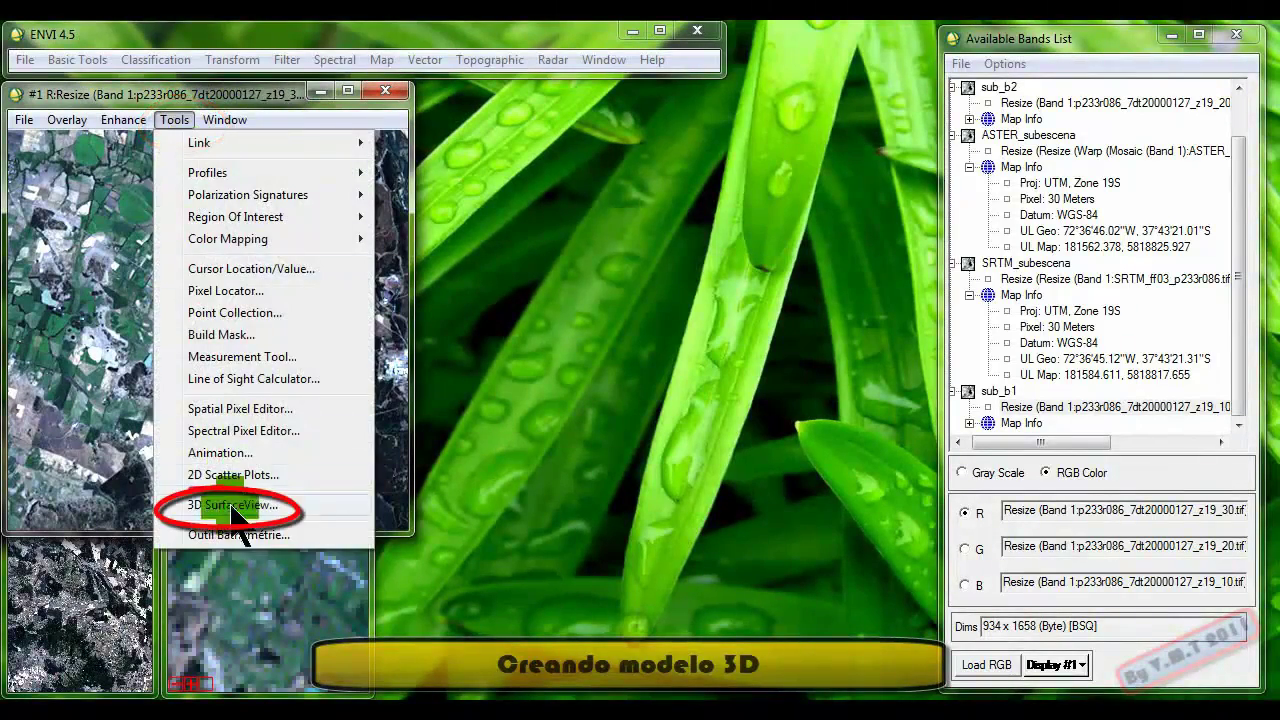
pyautogui.click(233, 506)
pyautogui.moveTo(450, 150); pyautogui.dragTo(686, 102)
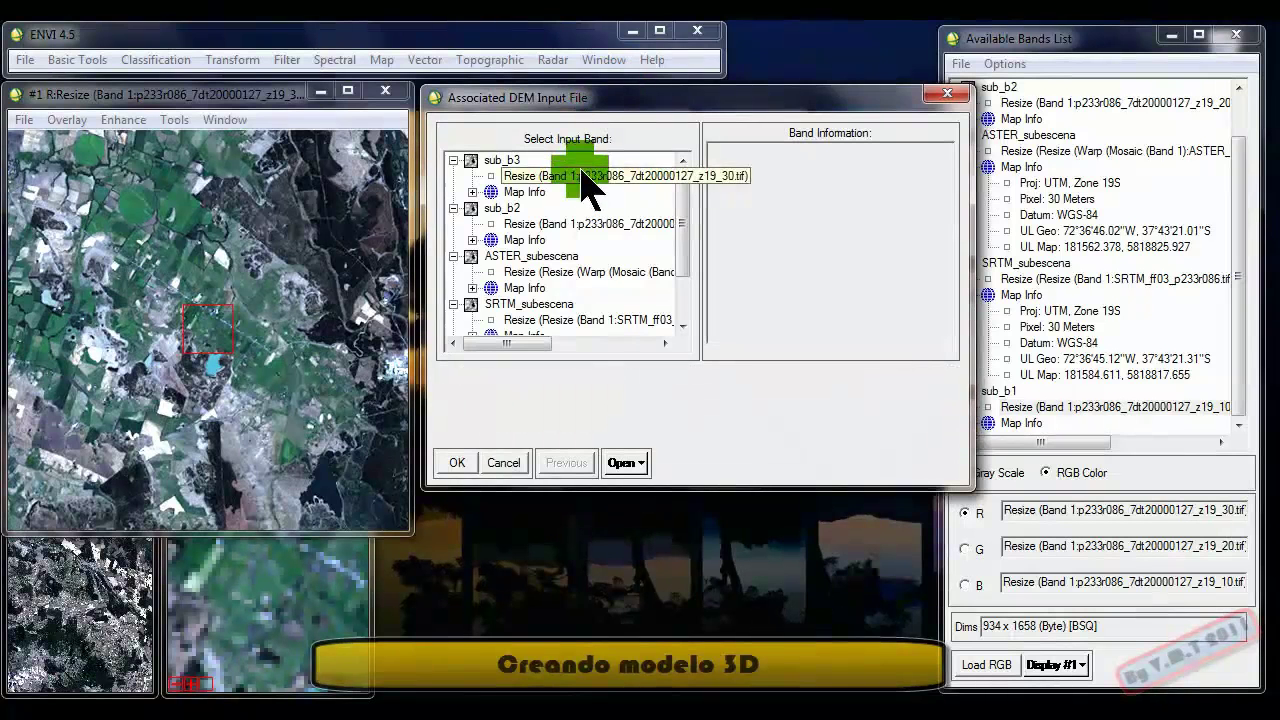
pyautogui.moveTo(686, 205); pyautogui.dragTo(686, 228)
pyautogui.click(572, 270)
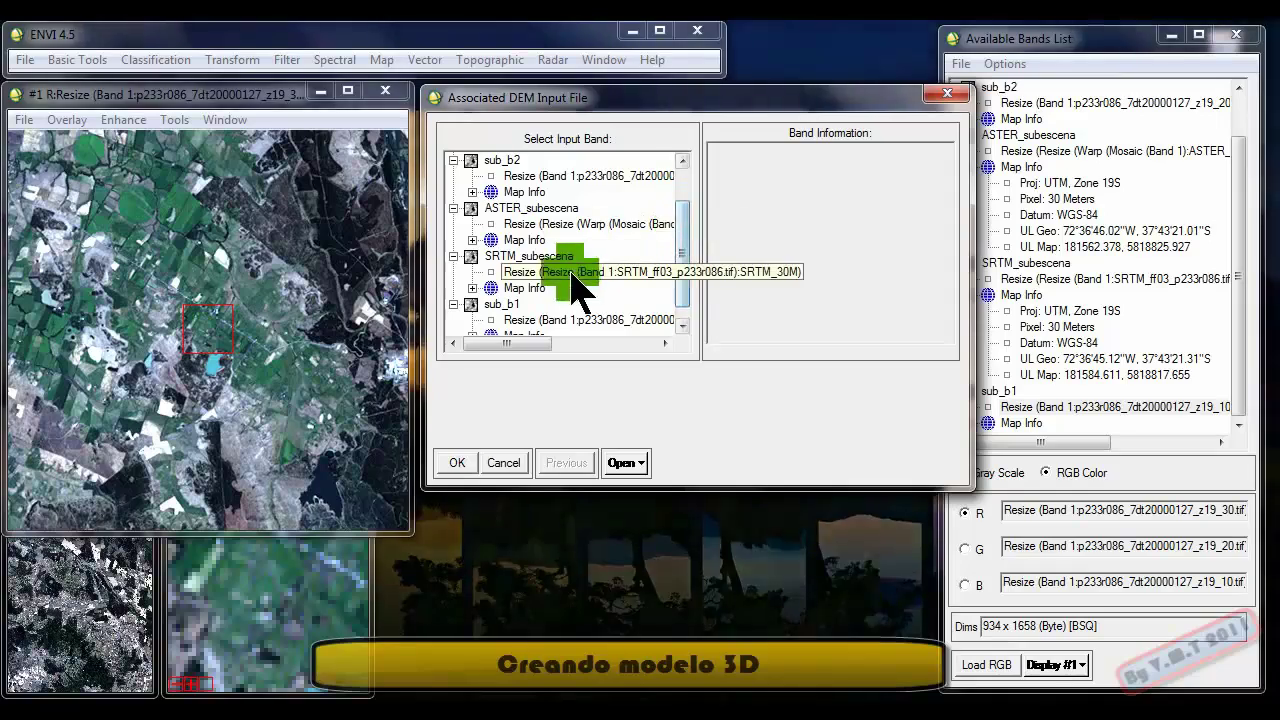
pyautogui.click(471, 461)
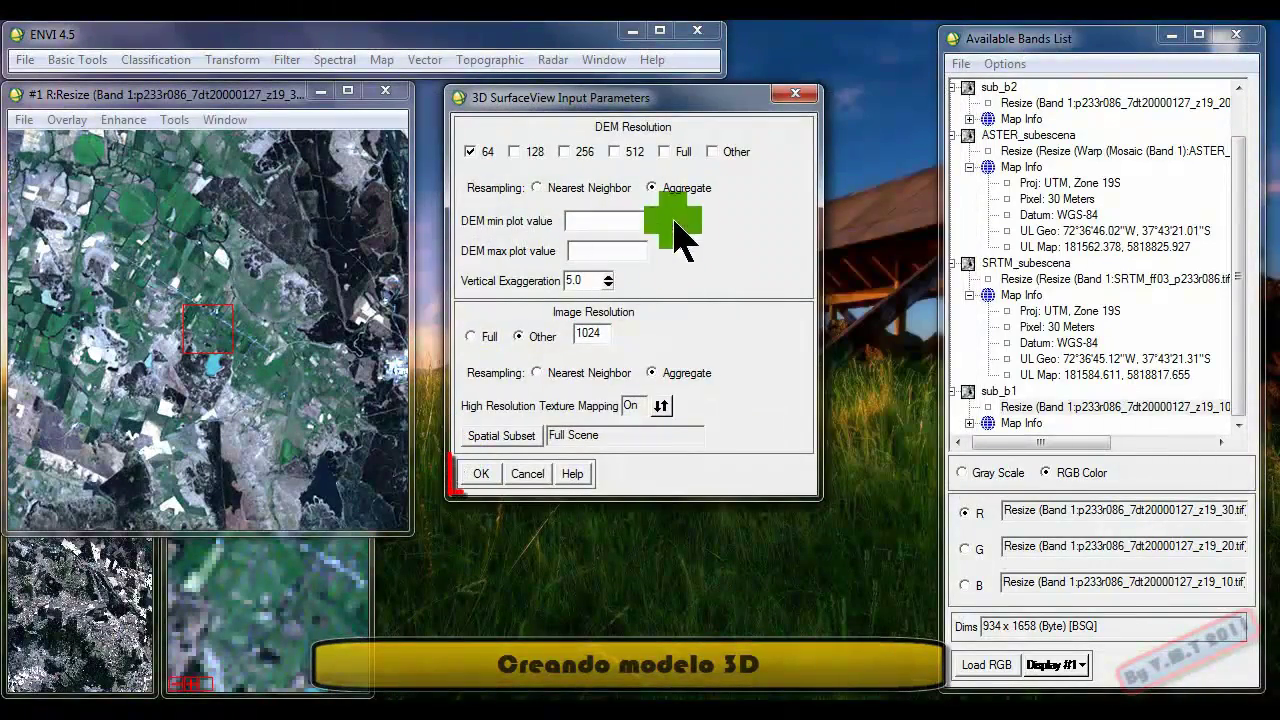
# Generate the 3D surface with DEM resolution 64, vertical exaggeration 5.0 and image resolution 1024, and reposition its window
pyautogui.doubleClick(578, 281)
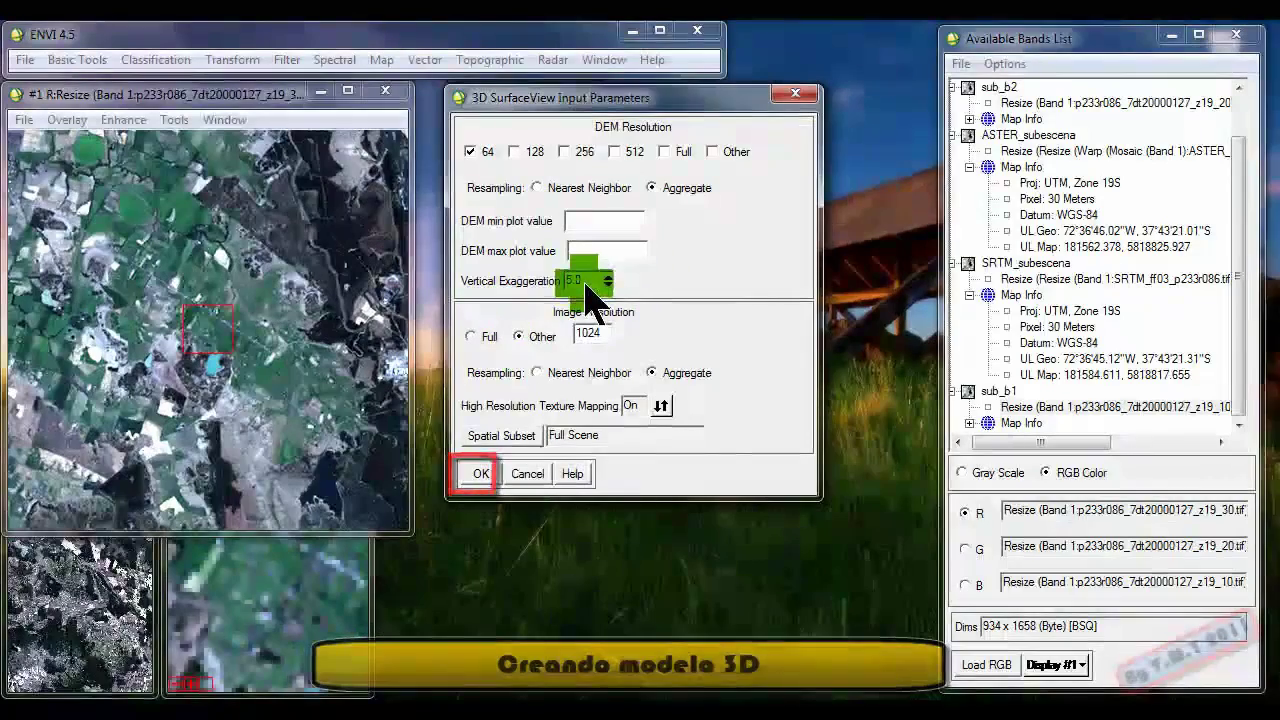
pyautogui.click(476, 478)
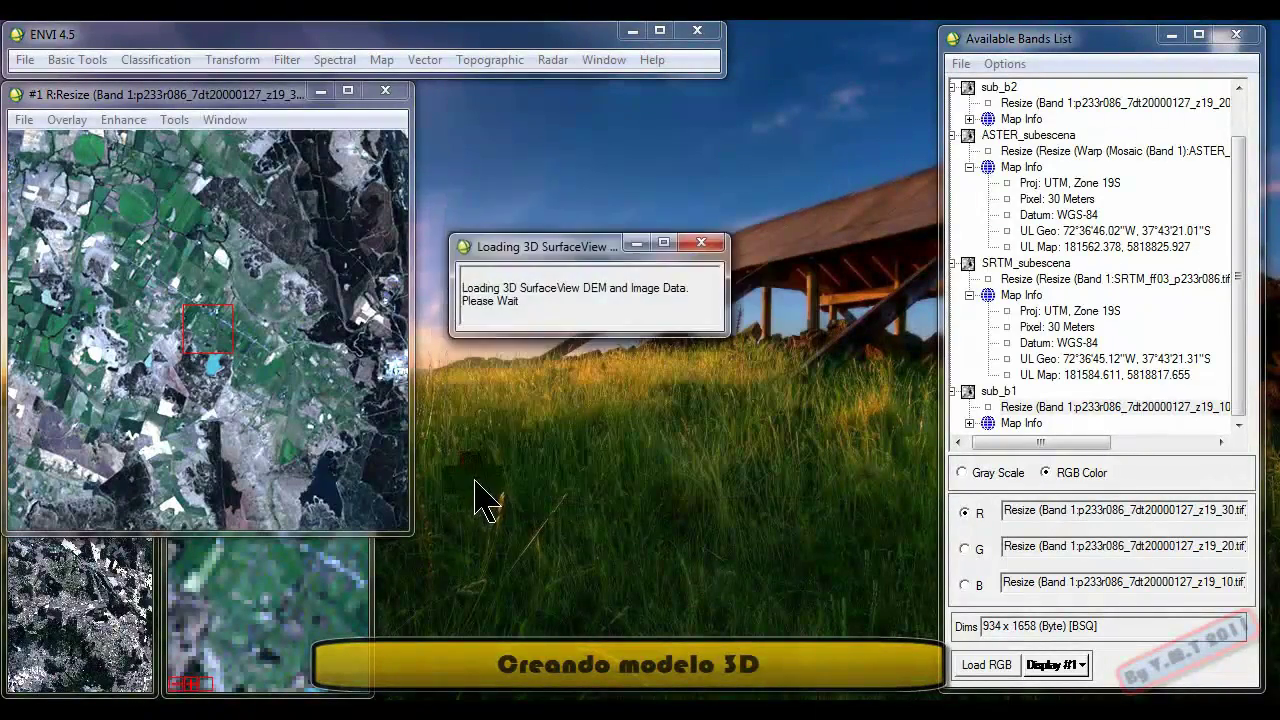
pyautogui.moveTo(414, 104); pyautogui.dragTo(651, 108)
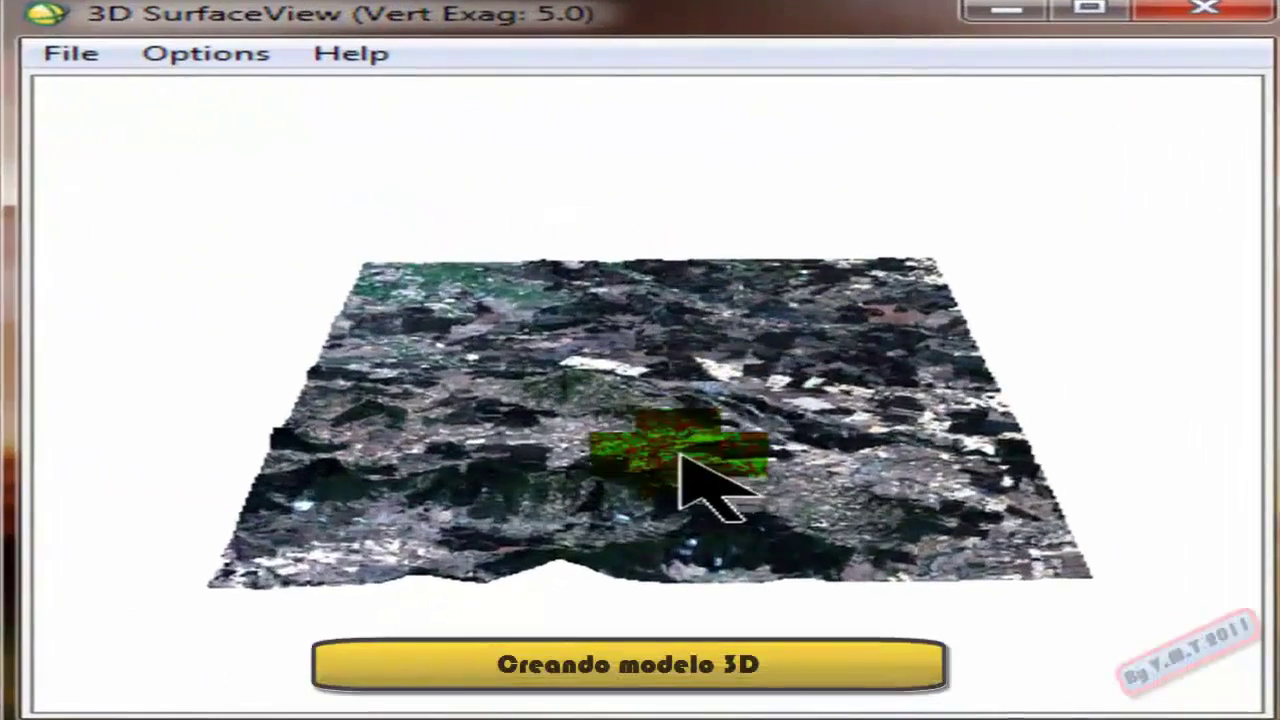
# Rotate and zoom into the 3D surface model to examine the mountain relief at close range
pyautogui.moveTo(674, 359)
pyautogui.mouseDown()
pyautogui.moveTo(649, 403)
pyautogui.moveTo(666, 375)
pyautogui.moveTo(657, 362)
pyautogui.mouseUp()
pyautogui.moveTo(662, 462)
pyautogui.mouseDown()
pyautogui.moveTo(636, 462)
pyautogui.moveTo(674, 394)
pyautogui.moveTo(771, 349)
pyautogui.moveTo(1006, 391)
pyautogui.moveTo(455, 410)
pyautogui.moveTo(743, 466)
pyautogui.moveTo(1046, 423)
pyautogui.moveTo(466, 489)
pyautogui.mouseUp()
pyautogui.scroll(5, 633, 450)
pyautogui.moveTo(466, 489); pyautogui.dragTo(1228, 457)
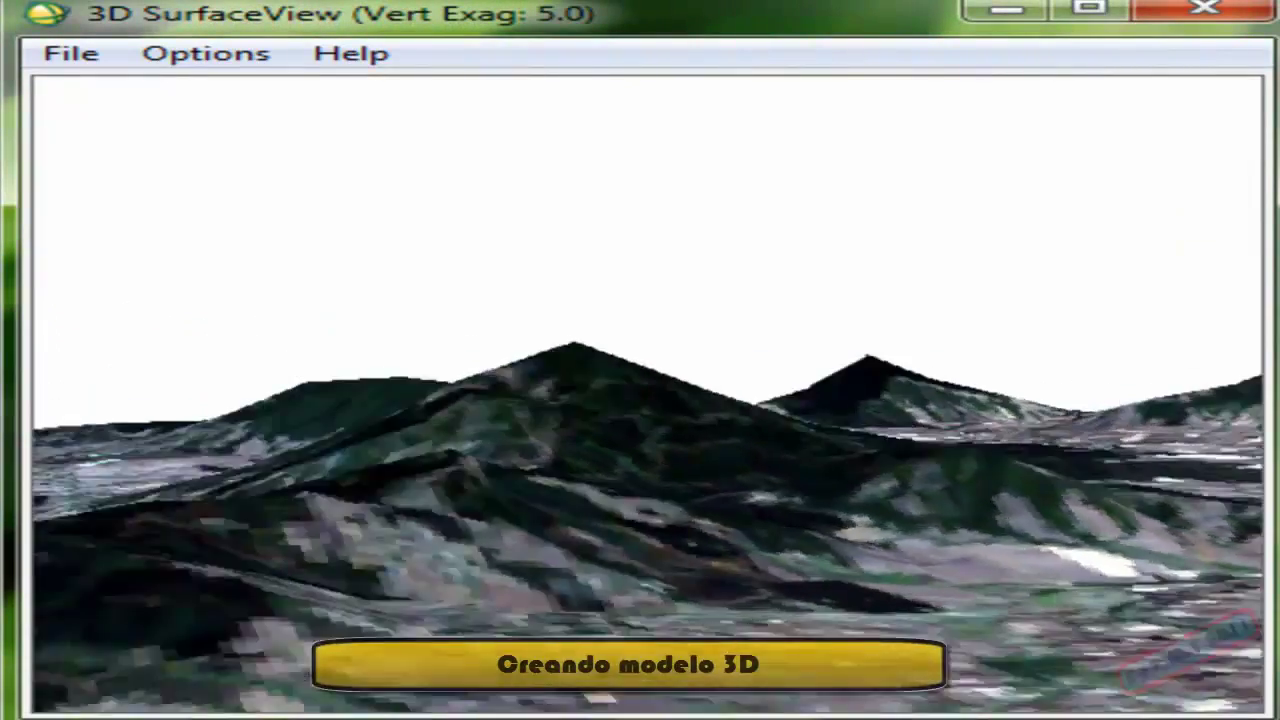